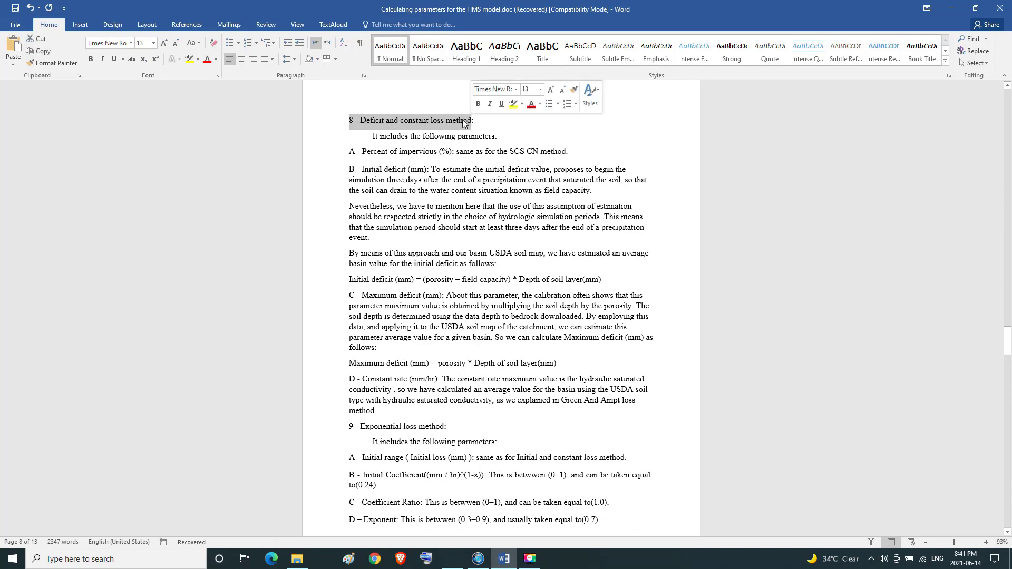
# Review the Deficit and constant loss method's Percent of impervious and Initial deficit parameters
pyautogui.moveTo(373, 136); pyautogui.dragTo(500, 140)
pyautogui.click(499, 140)
pyautogui.moveTo(347, 153); pyautogui.dragTo(571, 156)
pyautogui.click(572, 156)
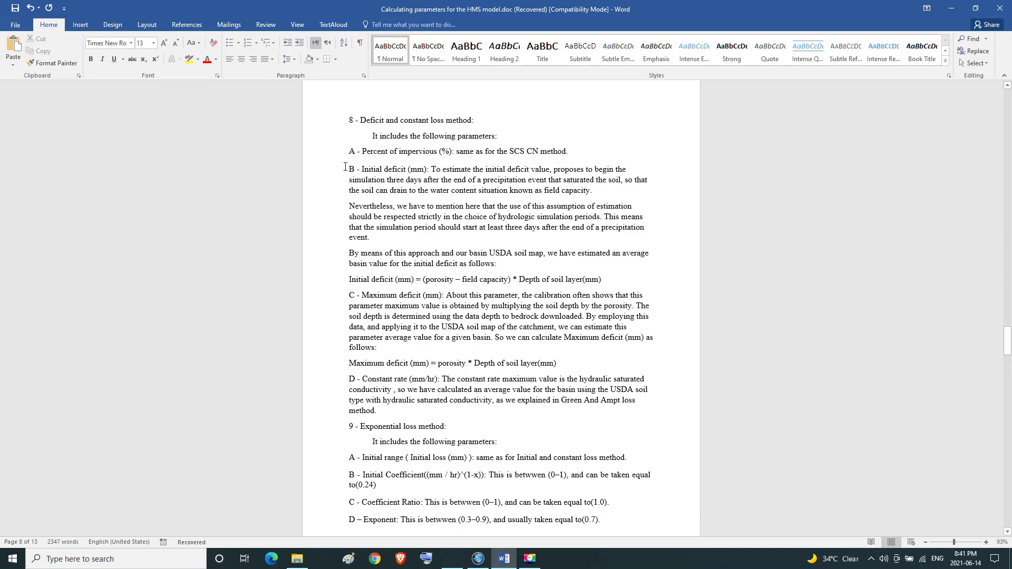
pyautogui.moveTo(345, 167); pyautogui.dragTo(429, 172)
pyautogui.click(428, 172)
# Examine the Initial deficit formula, including its porosity and field capacity terms
pyautogui.moveTo(348, 279); pyautogui.dragTo(520, 282)
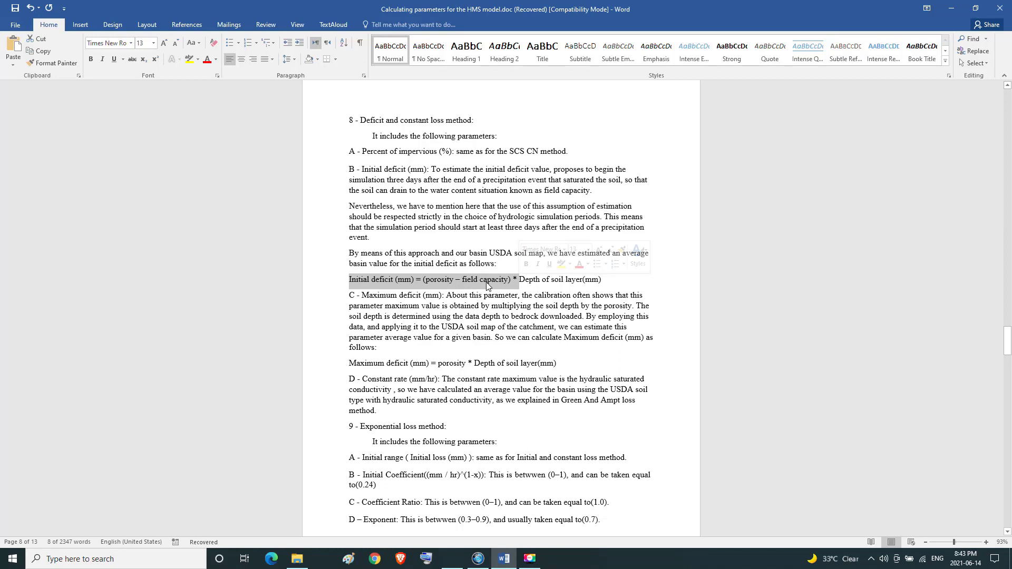
pyautogui.click(471, 280)
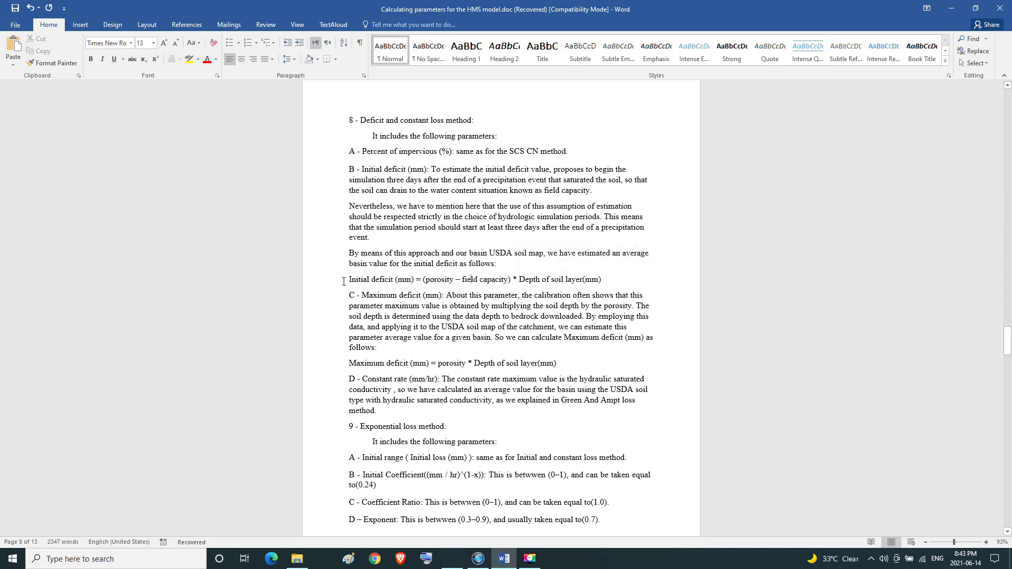
pyautogui.moveTo(344, 282); pyautogui.dragTo(603, 283)
pyautogui.click(599, 283)
pyautogui.moveTo(349, 279); pyautogui.dragTo(606, 278)
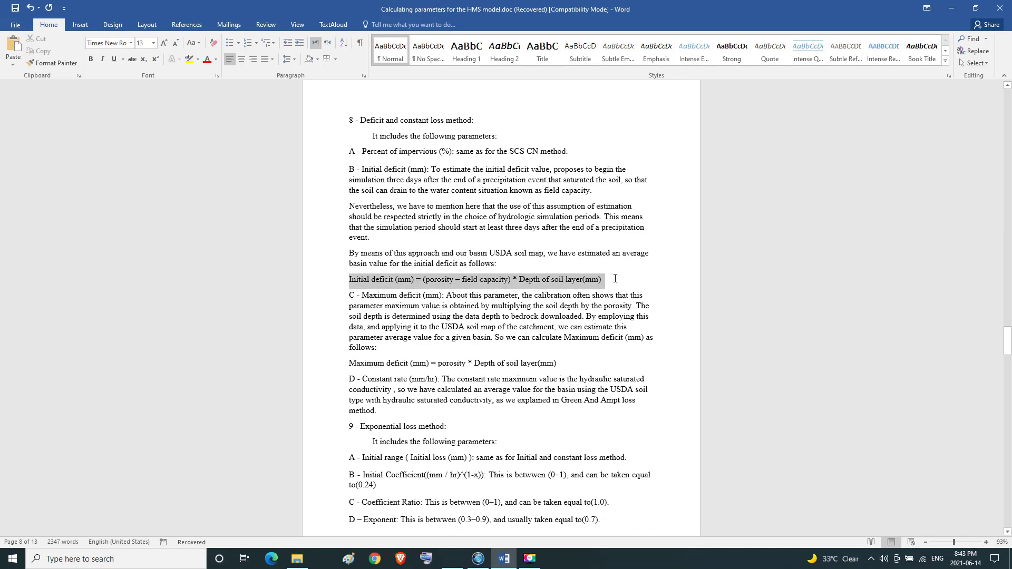
pyautogui.click(616, 276)
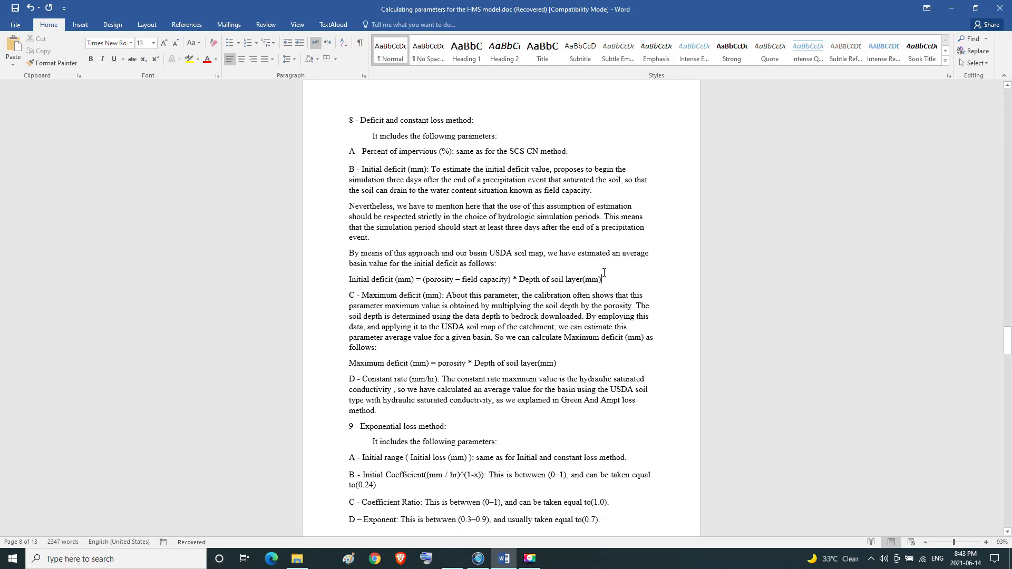
pyautogui.moveTo(425, 277); pyautogui.dragTo(456, 284)
pyautogui.click(456, 284)
pyautogui.moveTo(462, 279); pyautogui.dragTo(508, 279)
pyautogui.click(501, 281)
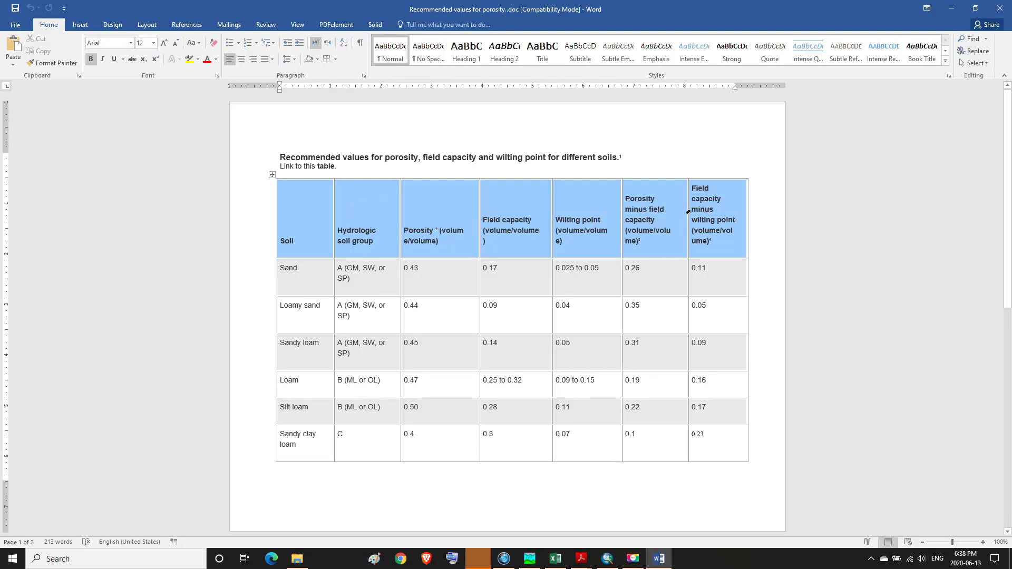
# Check the Field capacity minus wilting point column in the table of recommended soil values
pyautogui.click(688, 188)
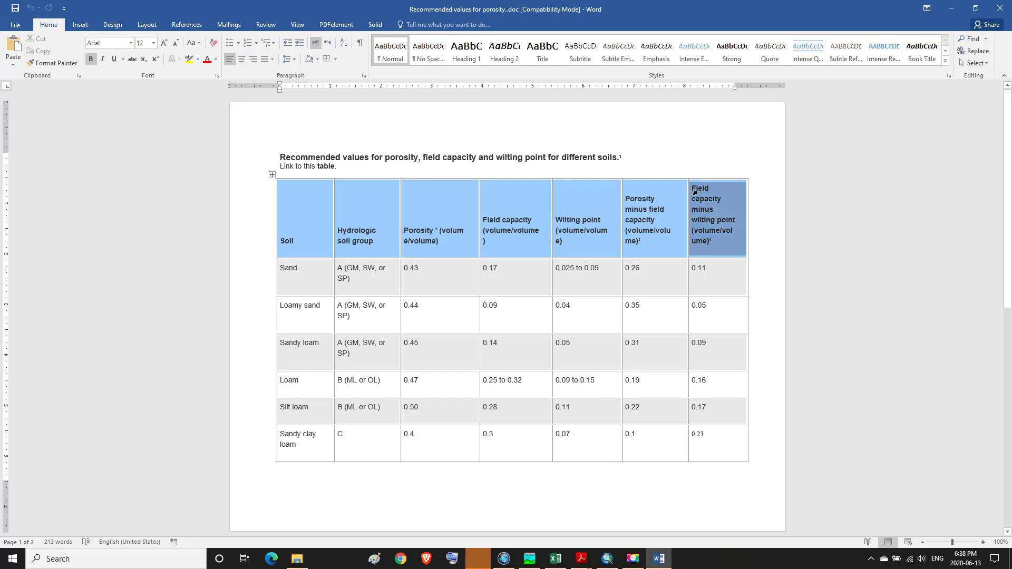
pyautogui.click(707, 264)
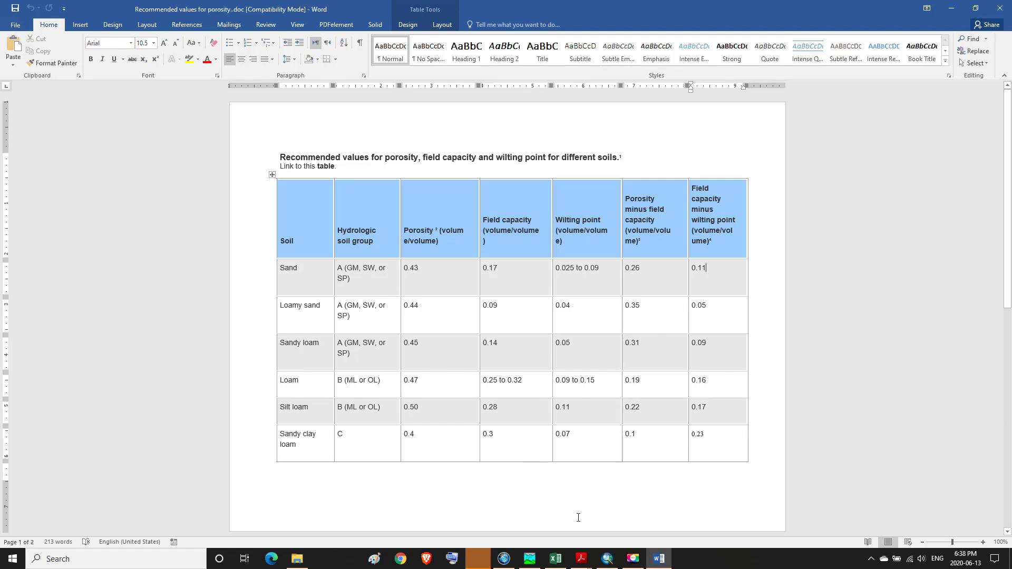
# Switch to ArcMap, open the attribute table of the soil type folder's lesser zab dsmw utm layer, and inspect its SATCONT field
pyautogui.moveTo(606, 560)
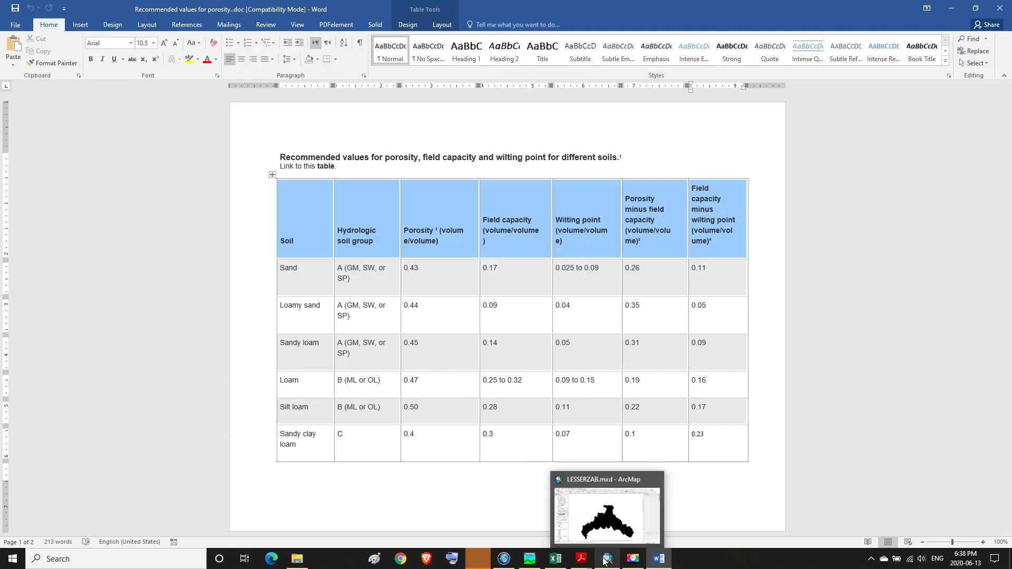
pyautogui.click(606, 560)
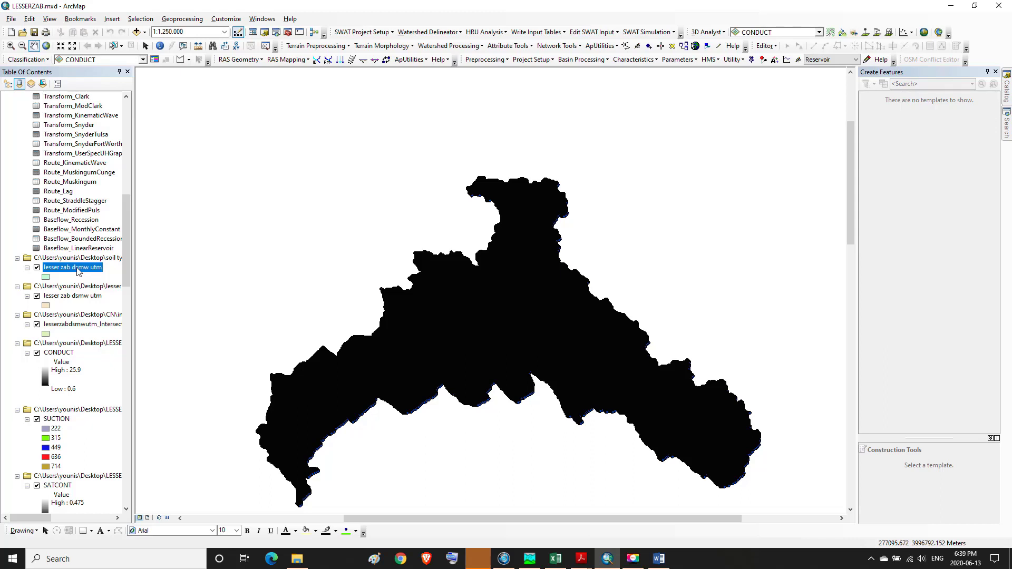
pyautogui.rightClick(77, 269)
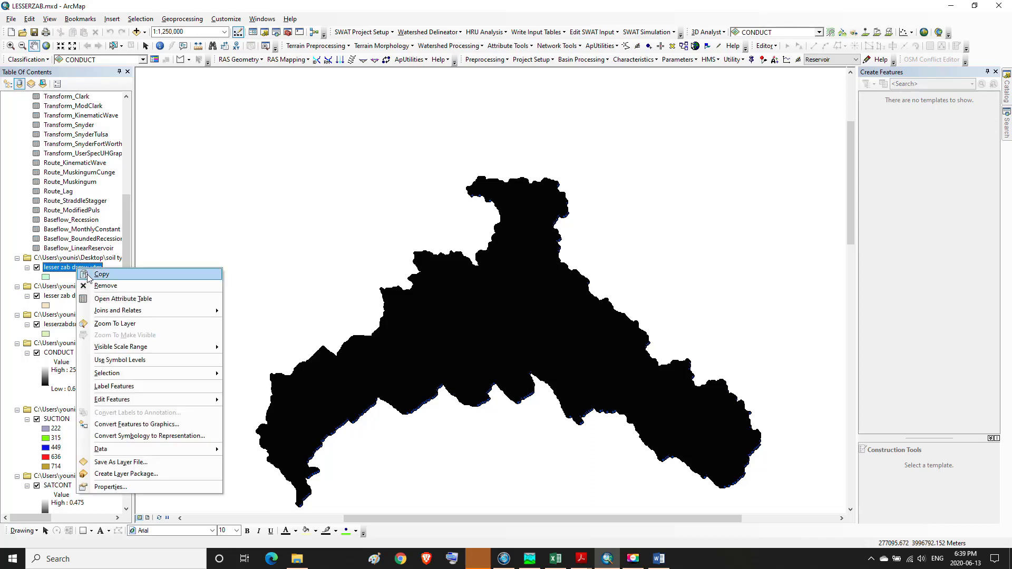
pyautogui.click(126, 299)
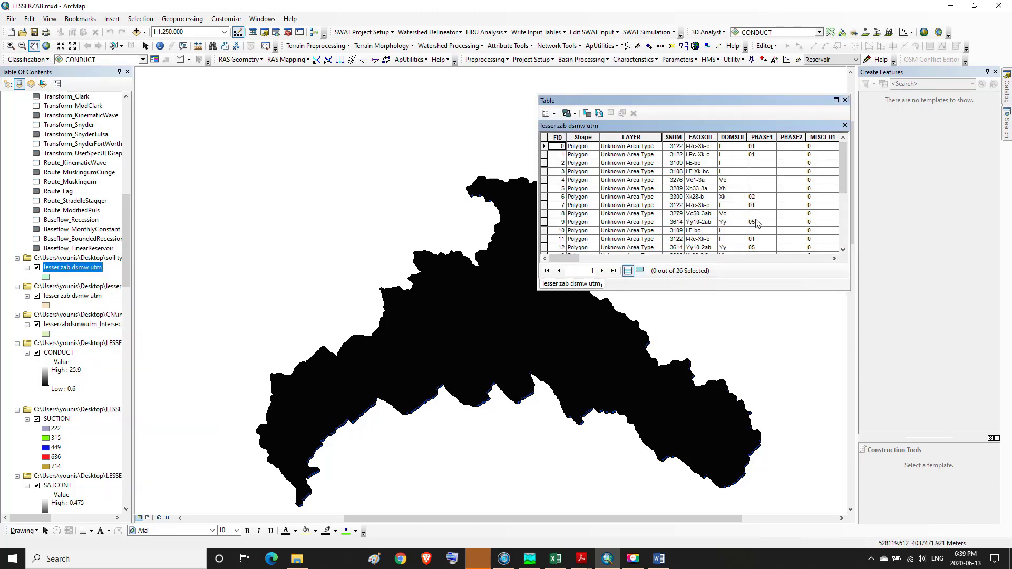
pyautogui.moveTo(577, 259); pyautogui.dragTo(835, 271)
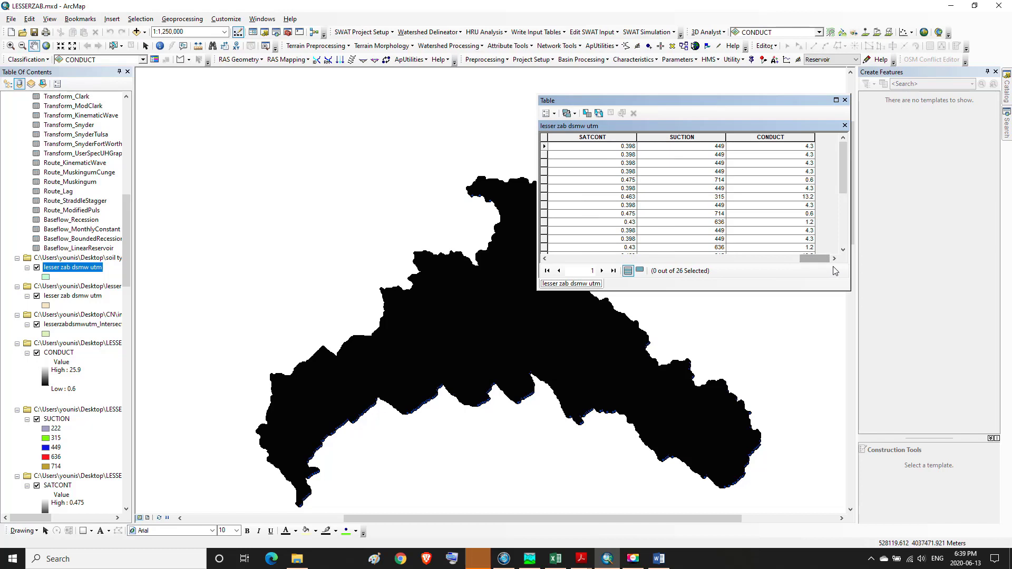
pyautogui.click(600, 136)
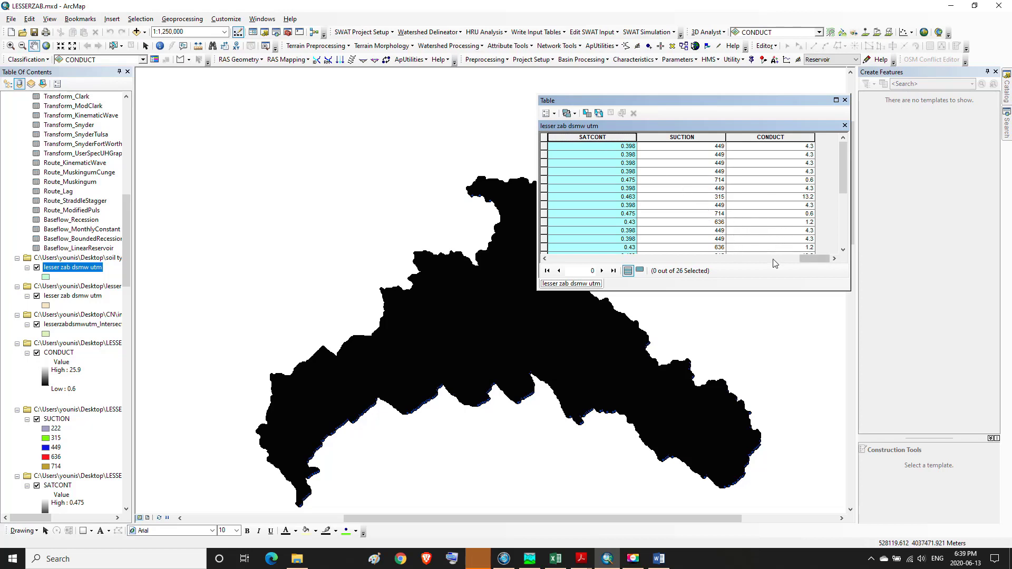
pyautogui.click(621, 147)
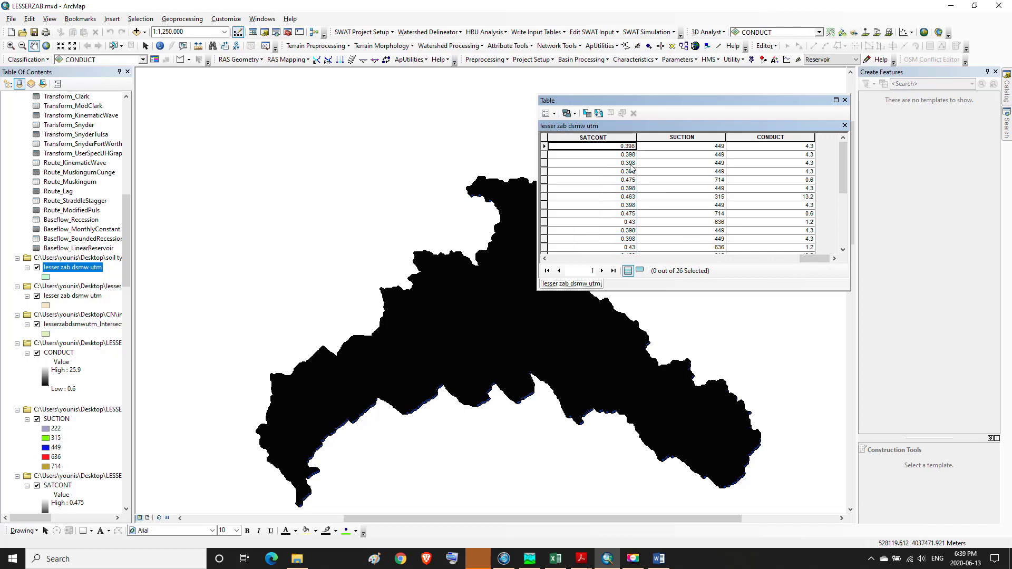
# Add a Double field named FIELDCAP to the lesser zab dsmw utm attribute table
pyautogui.click(554, 114)
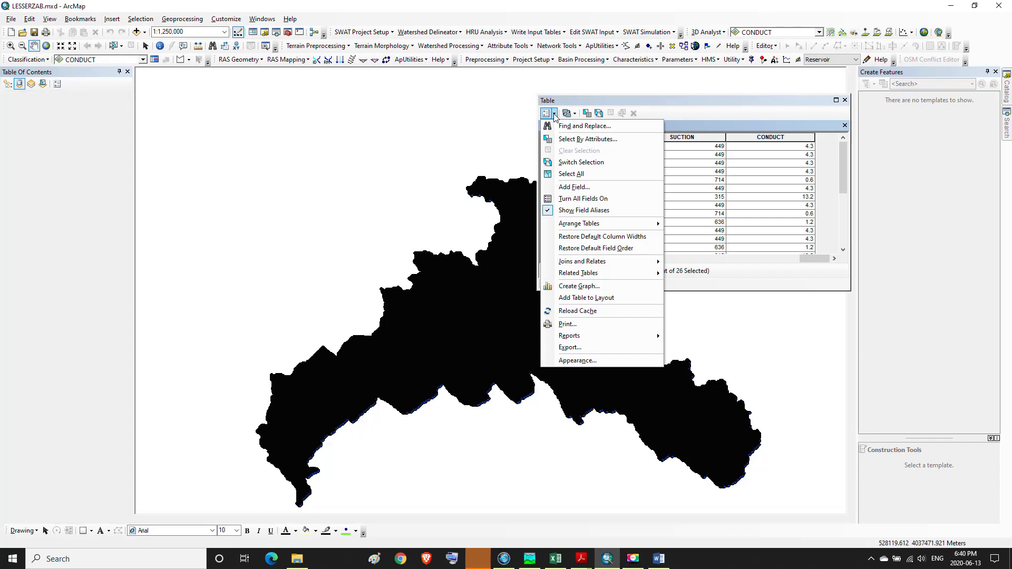
pyautogui.click(571, 187)
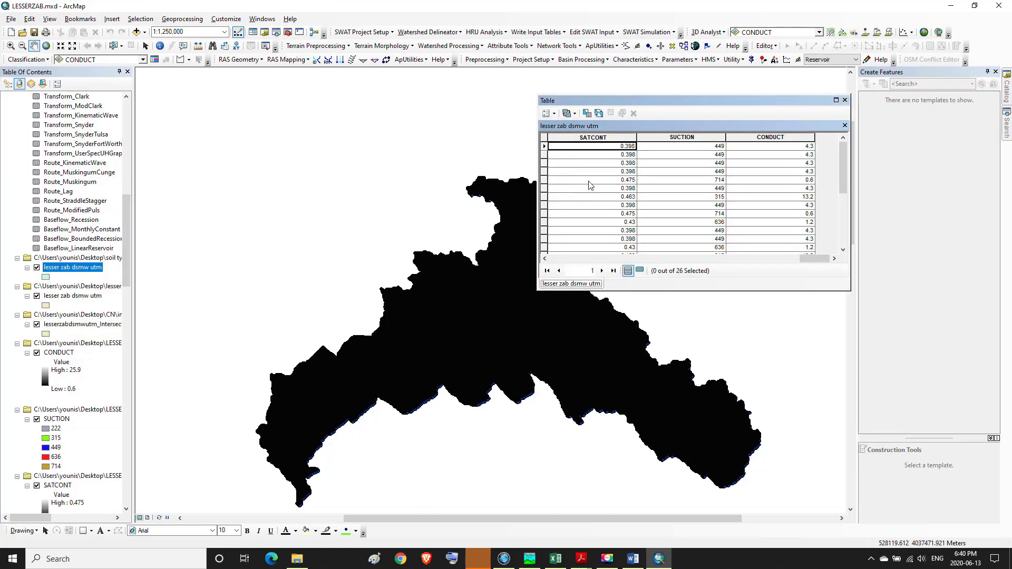
pyautogui.click(548, 113)
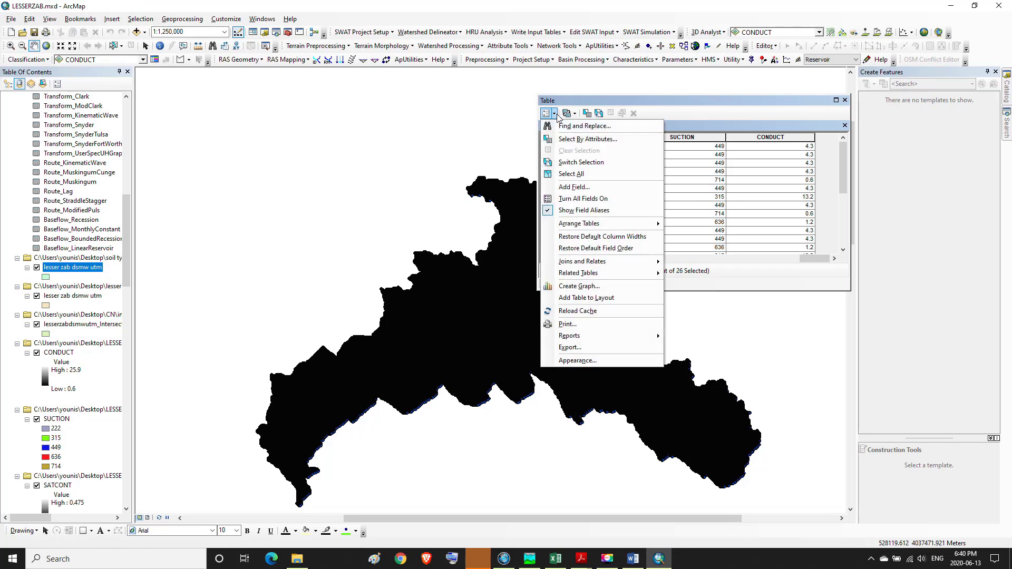
pyautogui.click(577, 186)
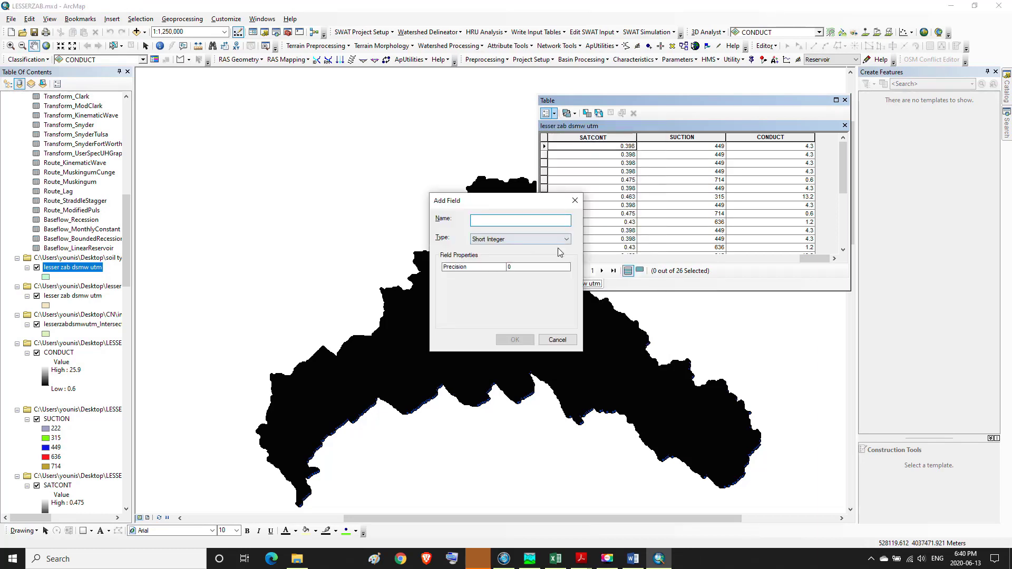
pyautogui.click(567, 240)
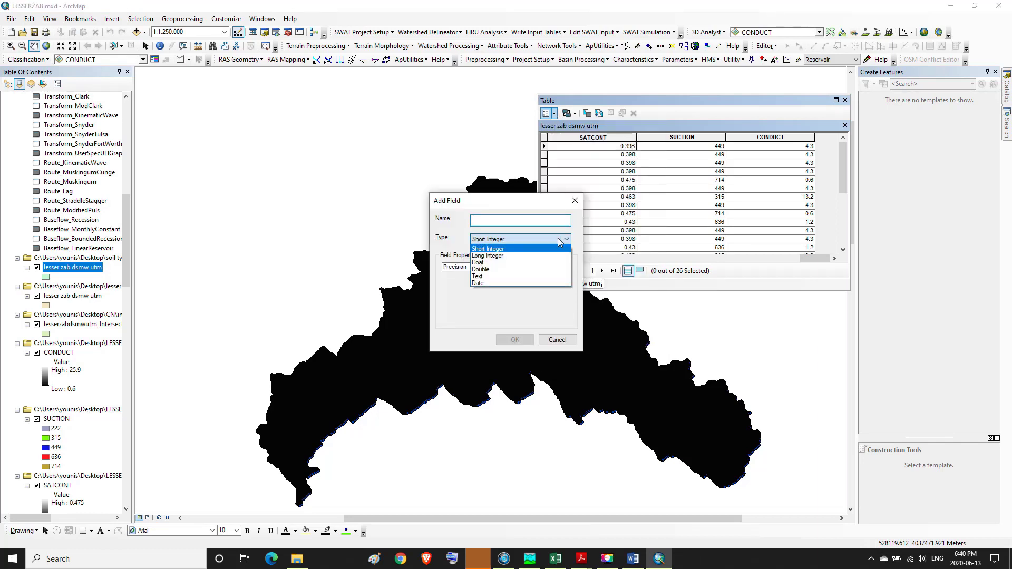
pyautogui.click(486, 270)
pyautogui.click(485, 221)
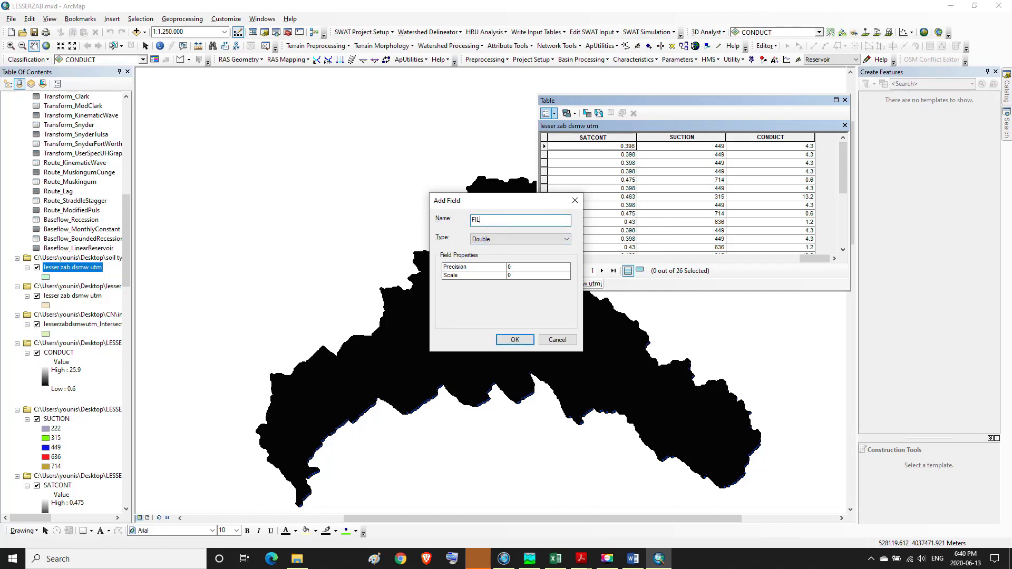
pyautogui.write('FILD')
pyautogui.press('BackSpace')
pyautogui.press('BackSpace')
pyautogui.write('ELDCAP')
pyautogui.click(515, 341)
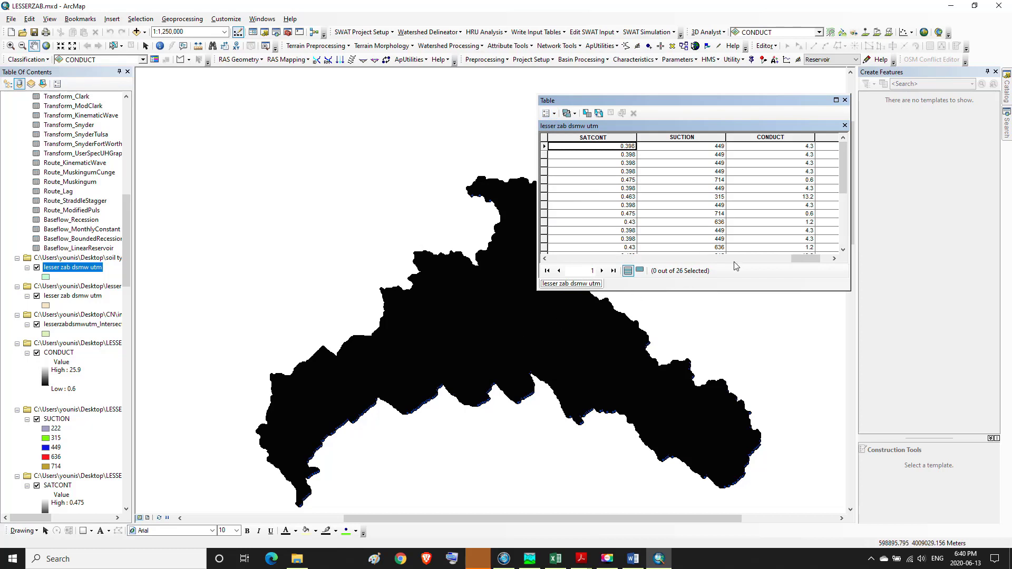
# Select the records in the lesser zab dsmw utm table by attributes where Soil_Type equals 'Clay'
pyautogui.moveTo(796, 258); pyautogui.dragTo(822, 267)
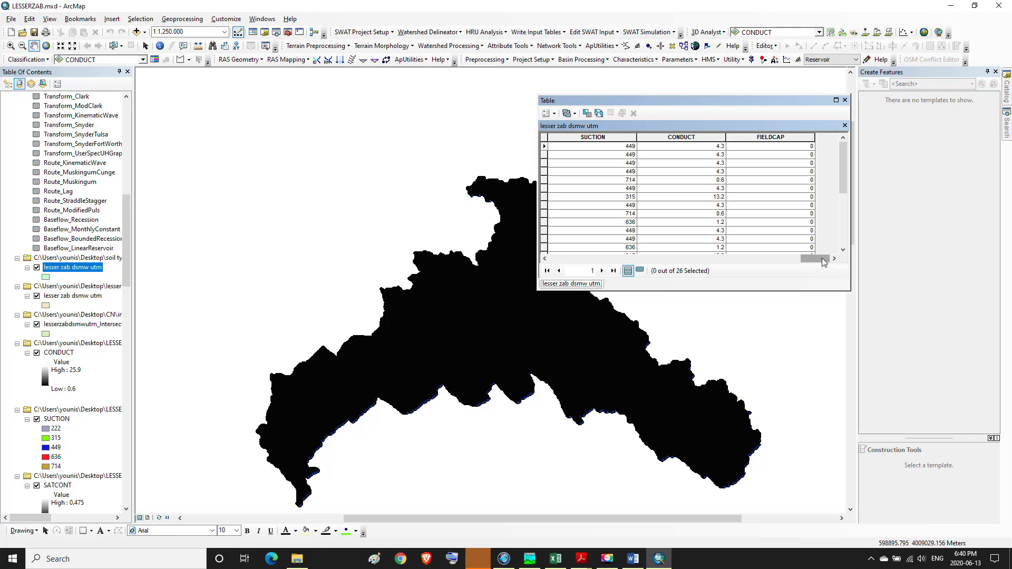
pyautogui.moveTo(824, 262)
pyautogui.mouseDown()
pyautogui.moveTo(743, 261)
pyautogui.moveTo(818, 259)
pyautogui.mouseUp()
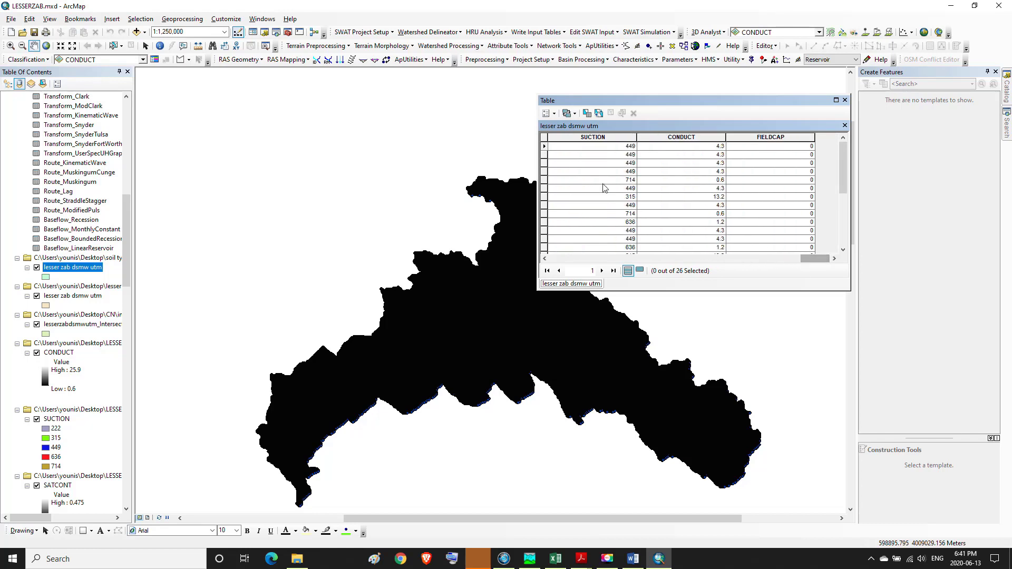
pyautogui.click(587, 114)
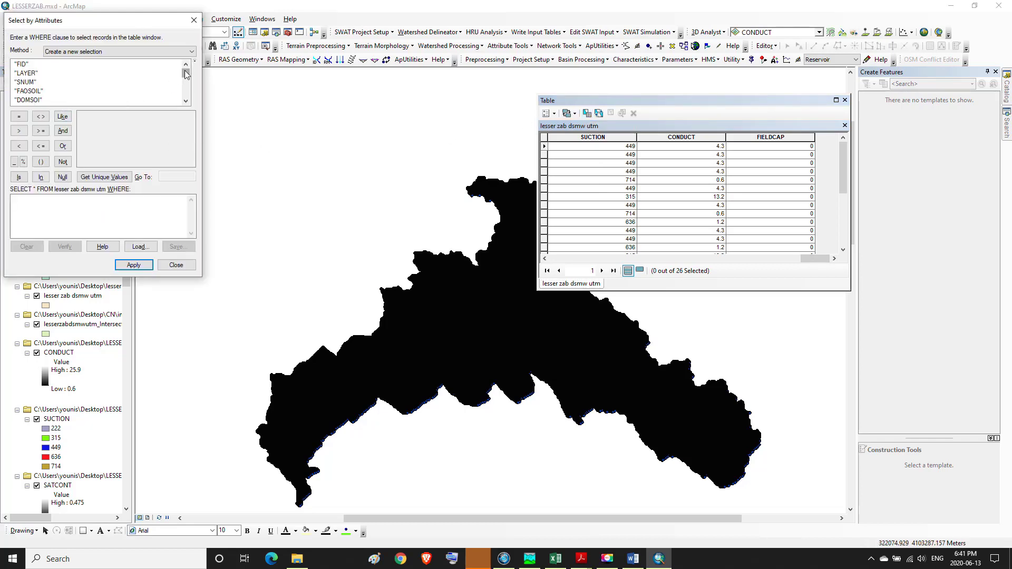
pyautogui.moveTo(186, 73); pyautogui.dragTo(190, 91)
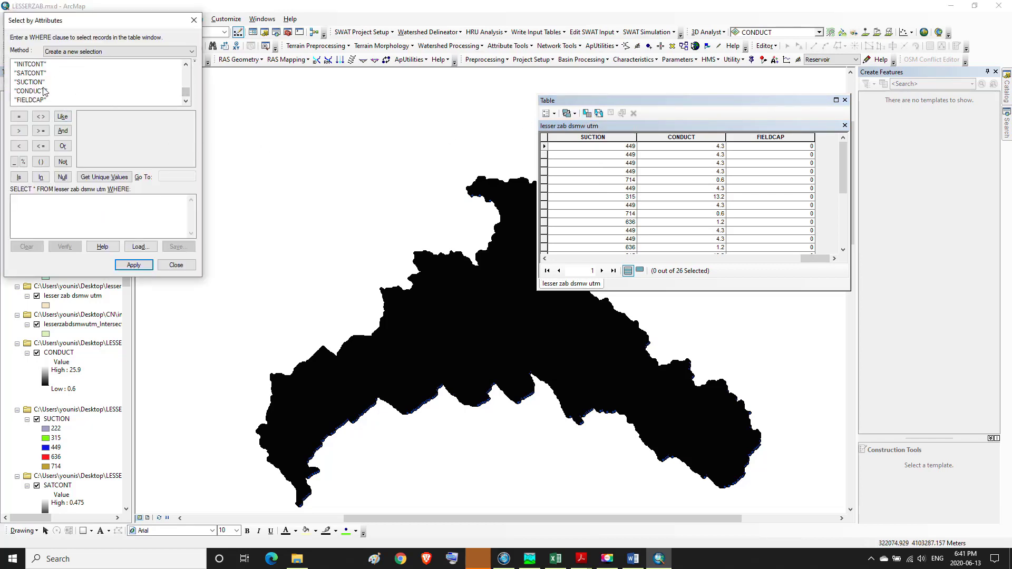
pyautogui.click(185, 65)
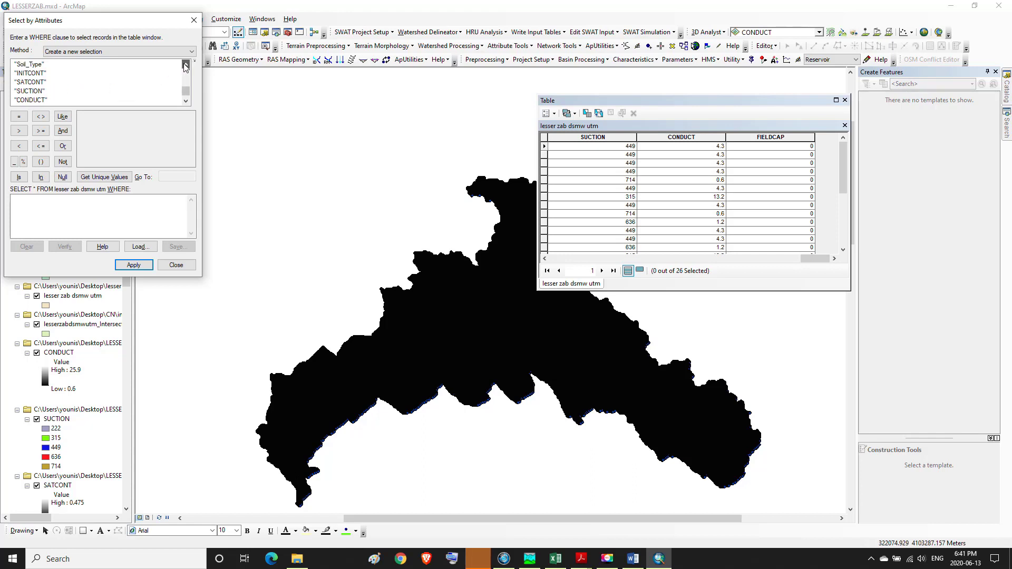
pyautogui.click(185, 65)
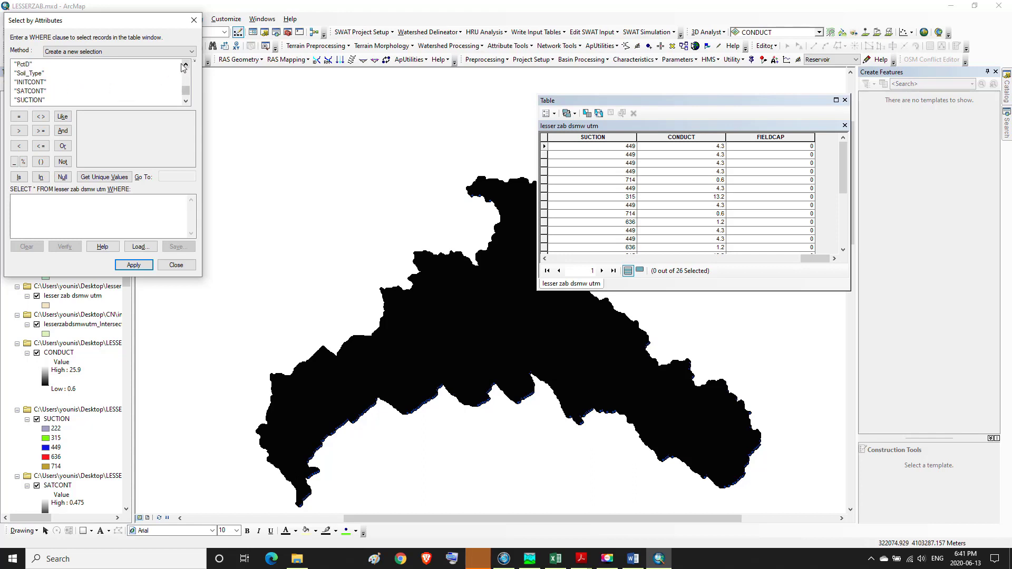
pyautogui.click(31, 77)
pyautogui.doubleClick(31, 77)
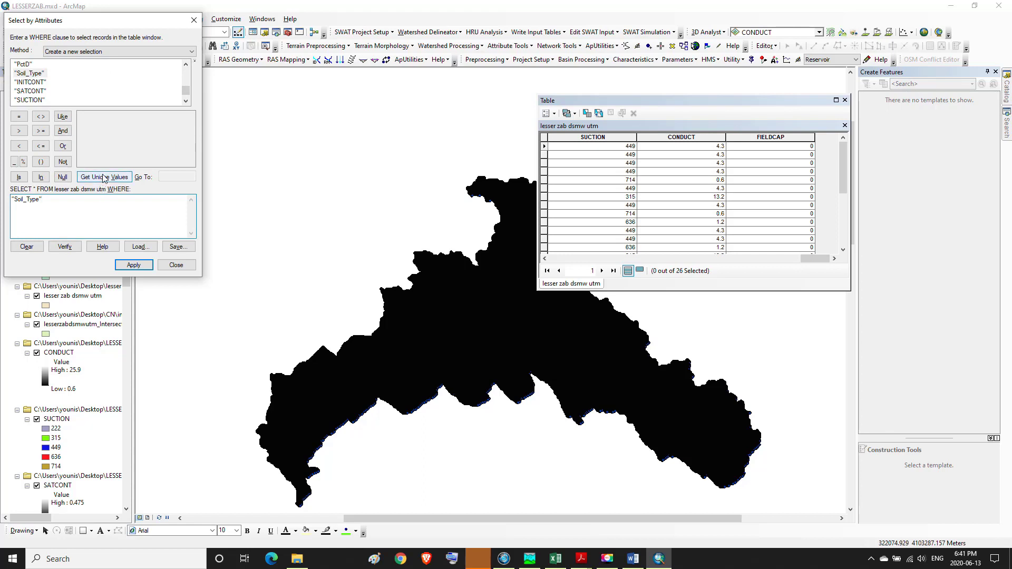
pyautogui.write('=')
pyautogui.click(108, 178)
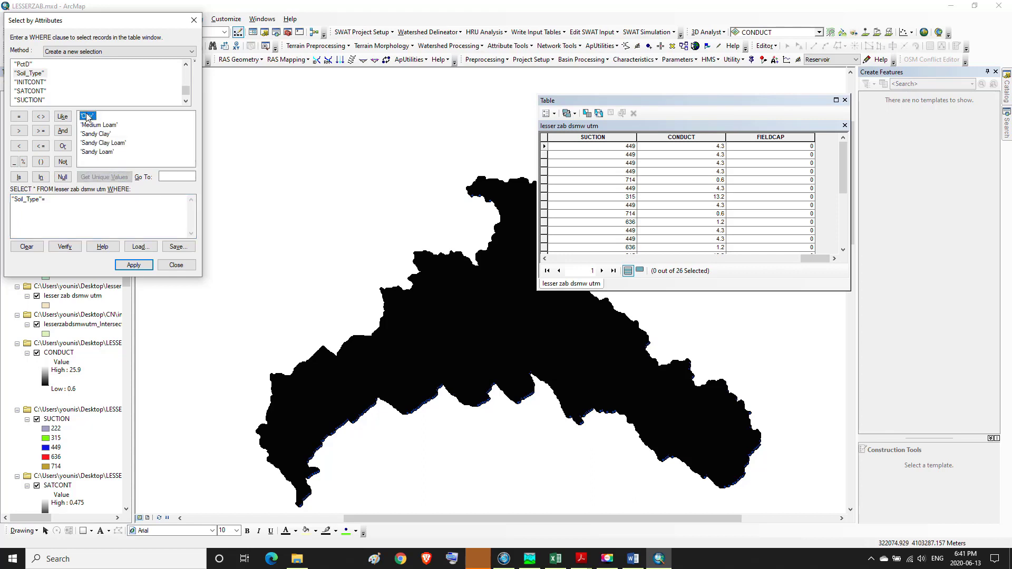
pyautogui.doubleClick(88, 117)
pyautogui.click(133, 265)
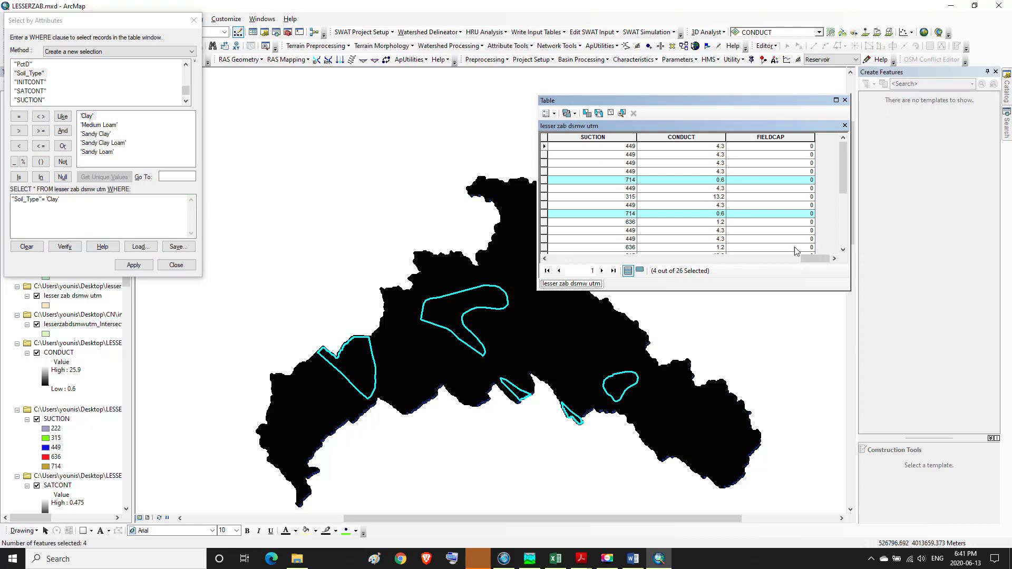
# Switch to the recommended porosity values document in Word and look up the Clay row's Field capacity minus wilting point value
pyautogui.moveTo(634, 565)
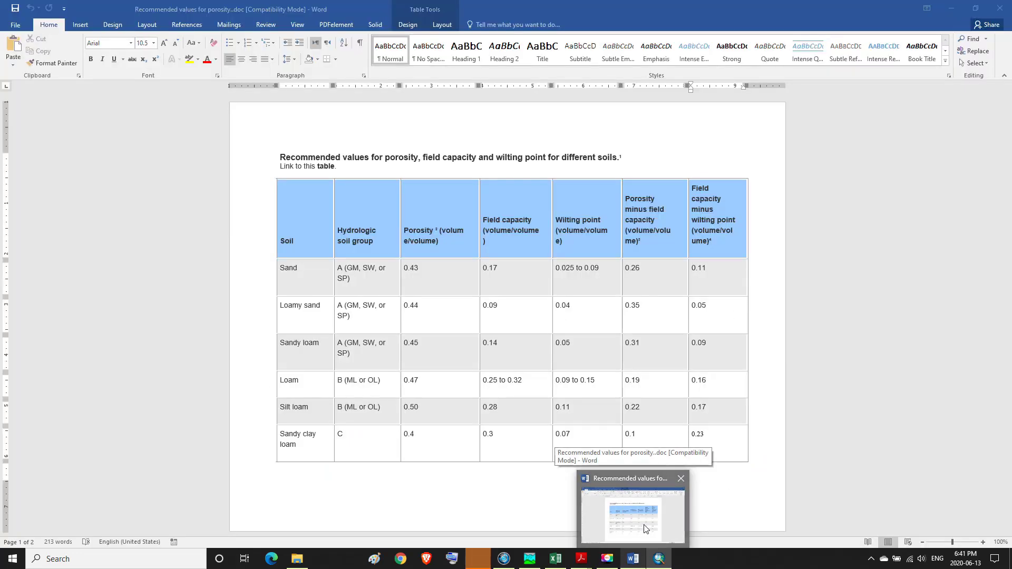
pyautogui.click(644, 528)
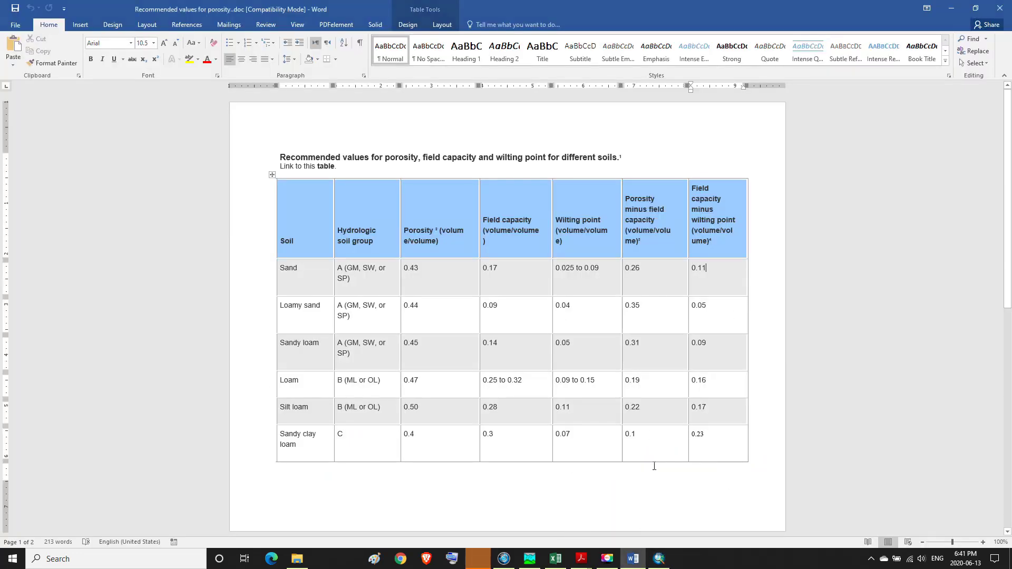
pyautogui.scroll(-10, 644, 375)
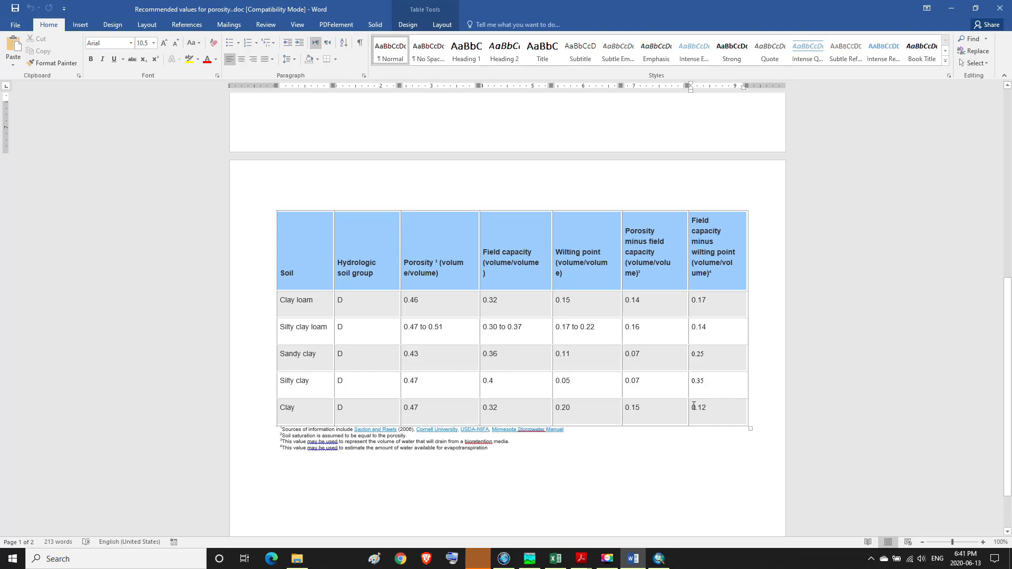
pyautogui.moveTo(694, 406); pyautogui.dragTo(706, 408)
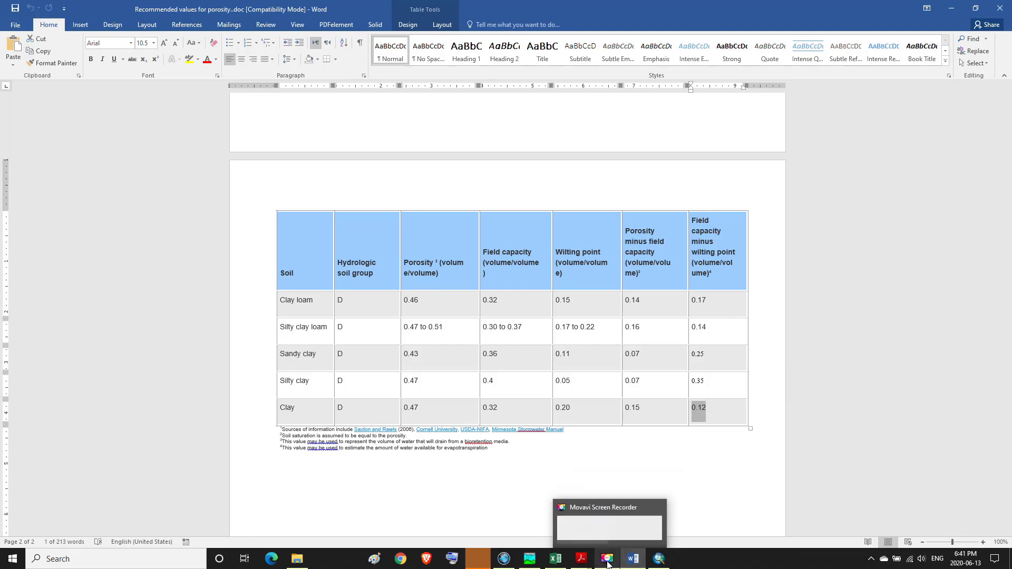
# Switch to ArcMap and calculate the FIELDCAP field as 0.12 for the selected Clay records
pyautogui.click(658, 562)
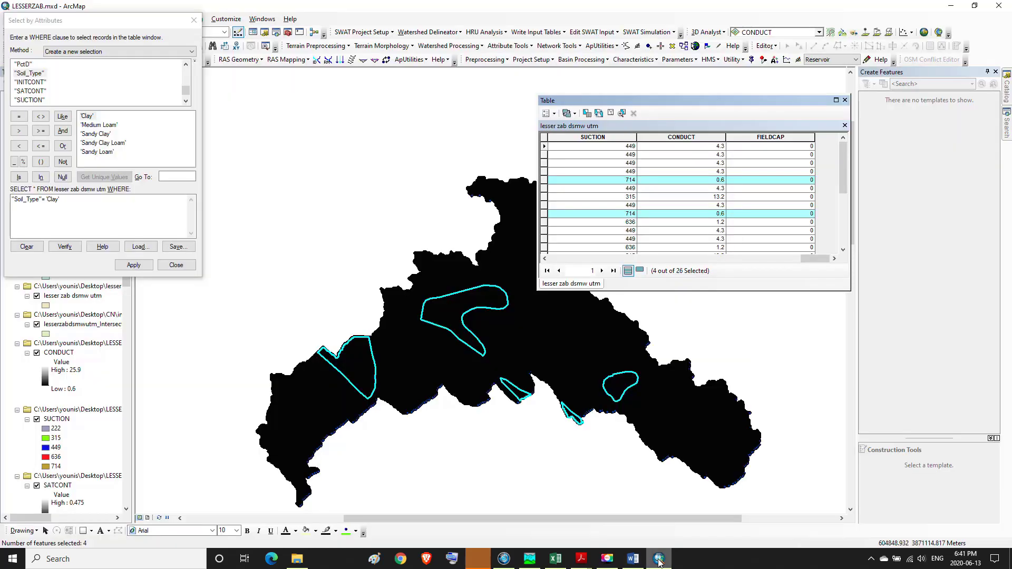
pyautogui.rightClick(779, 134)
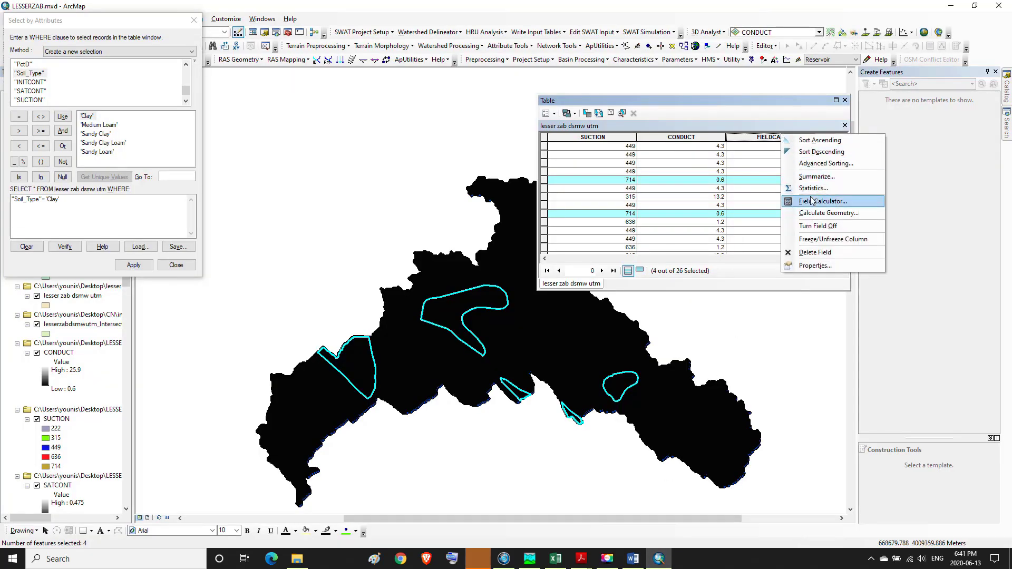
pyautogui.click(849, 204)
pyautogui.click(495, 302)
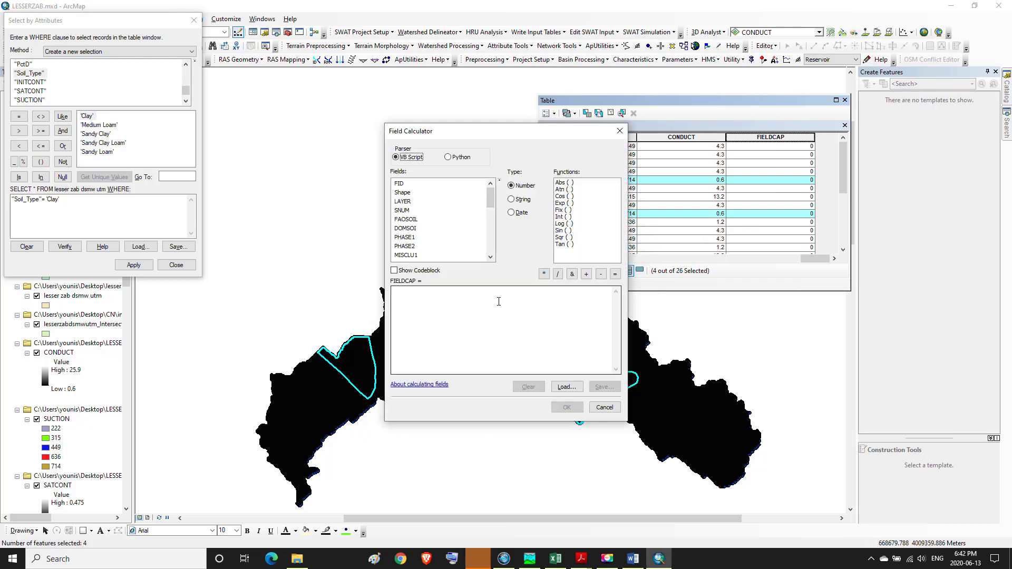
pyautogui.click(420, 303)
pyautogui.write('0.12')
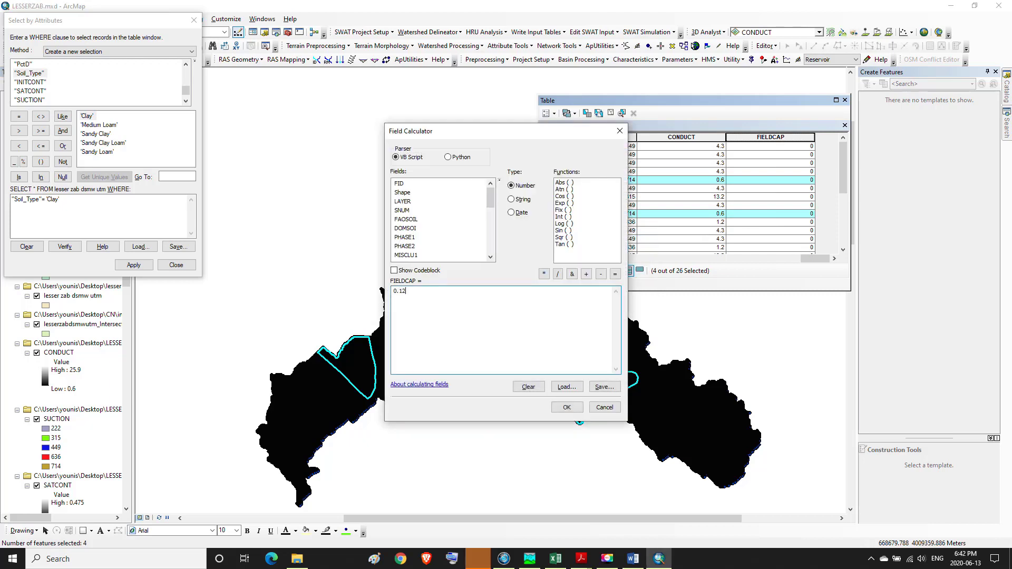
pyautogui.click(566, 408)
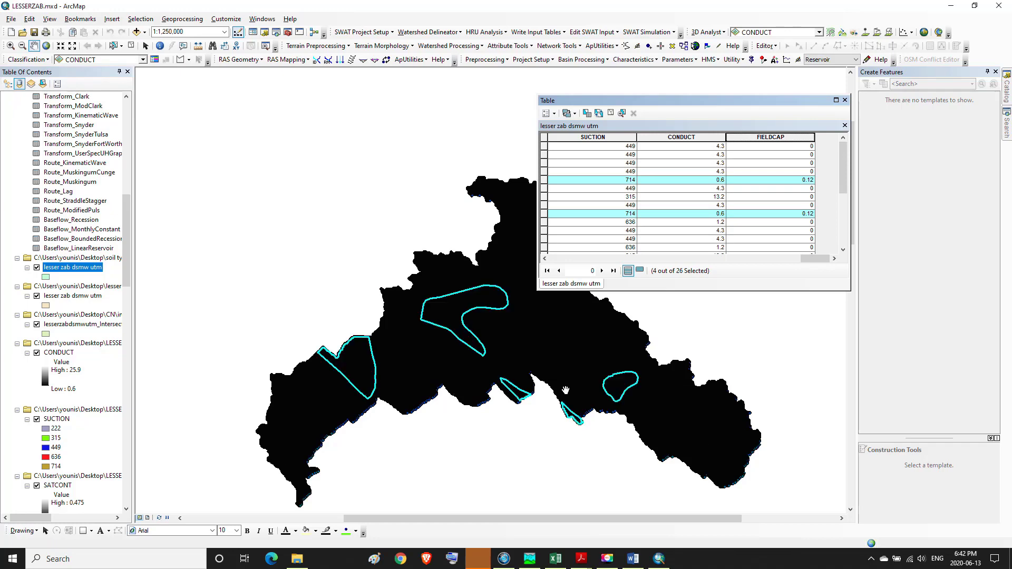
# Select the records in the lesser zab dsmw utm table where Soil_Type equals 'Medium Loam'
pyautogui.click(666, 100)
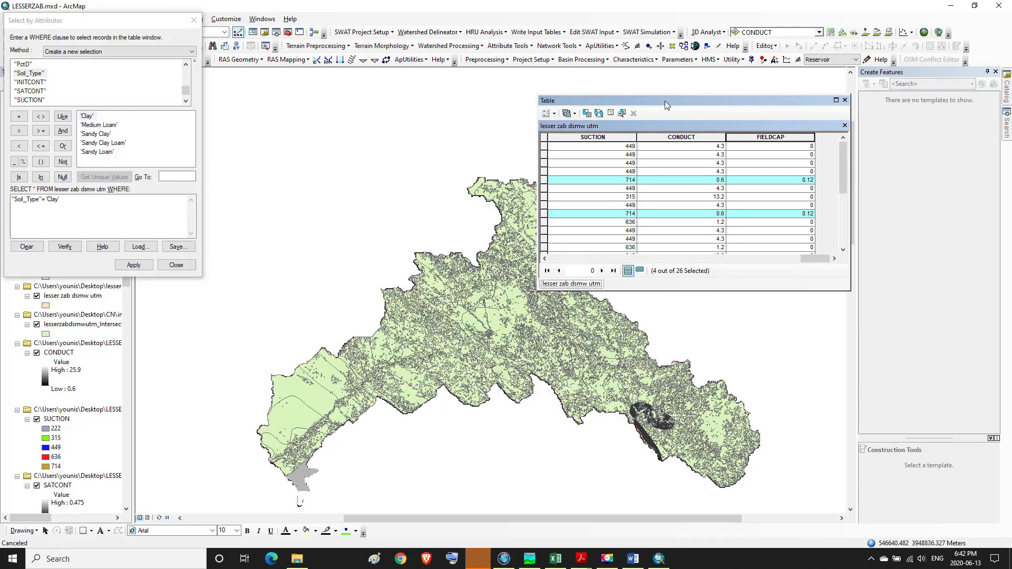
pyautogui.click(65, 201)
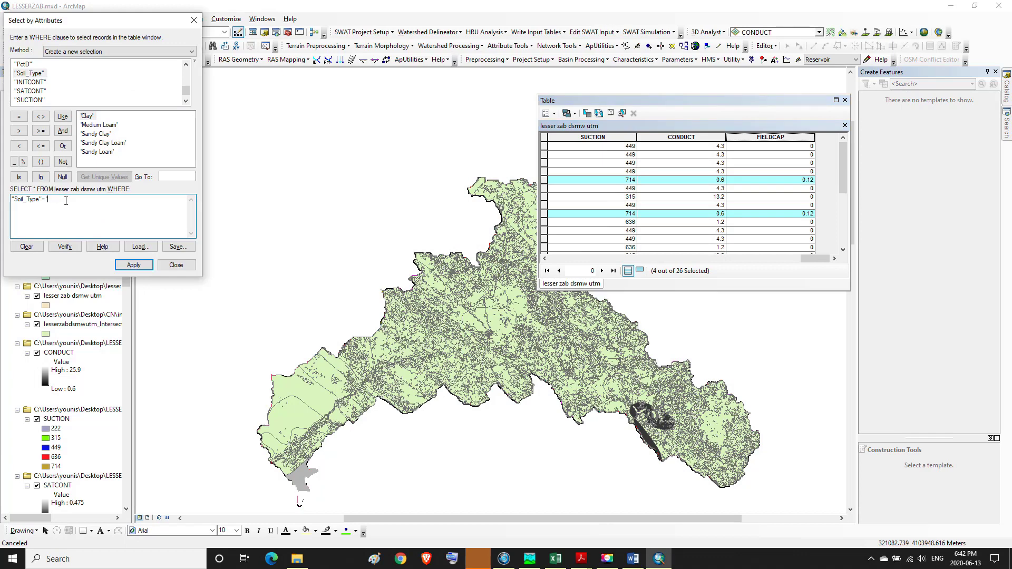
pyautogui.doubleClick(106, 125)
pyautogui.click(126, 266)
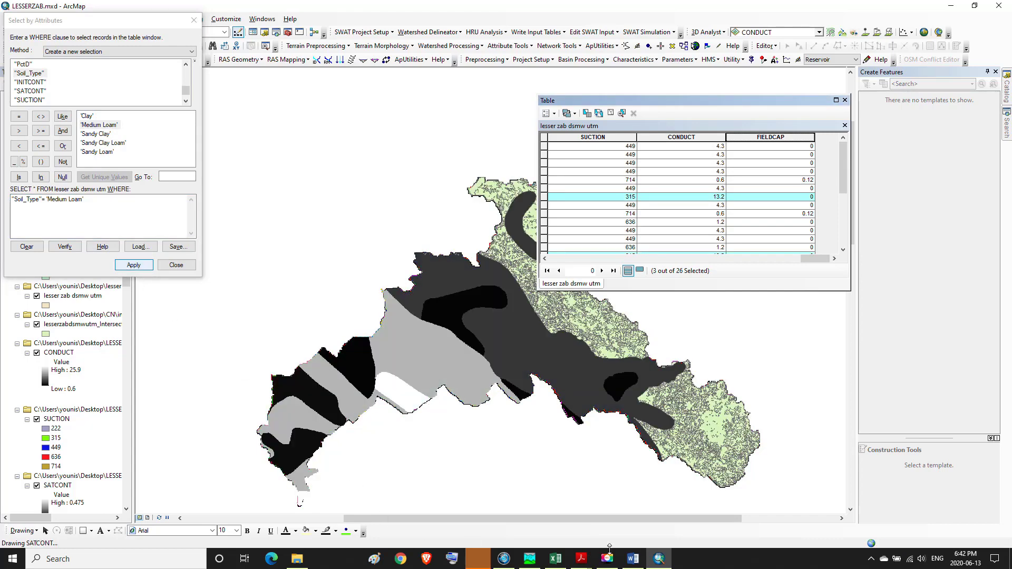
# Switch to the porosity values document in Word and look up the Loam row's field capacity minus wilting point value
pyautogui.moveTo(633, 557)
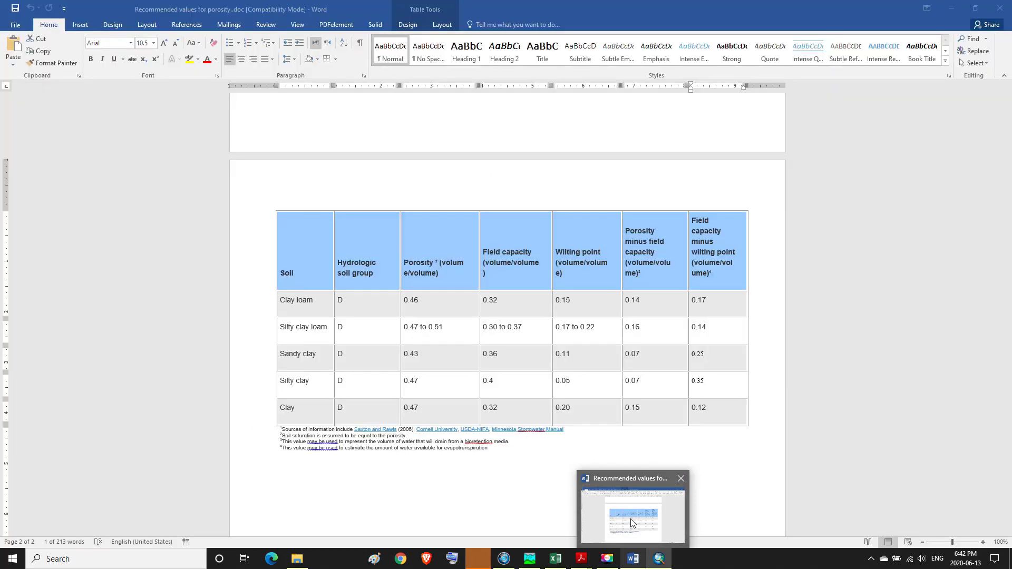
pyautogui.click(633, 523)
pyautogui.scroll(8, 597, 465)
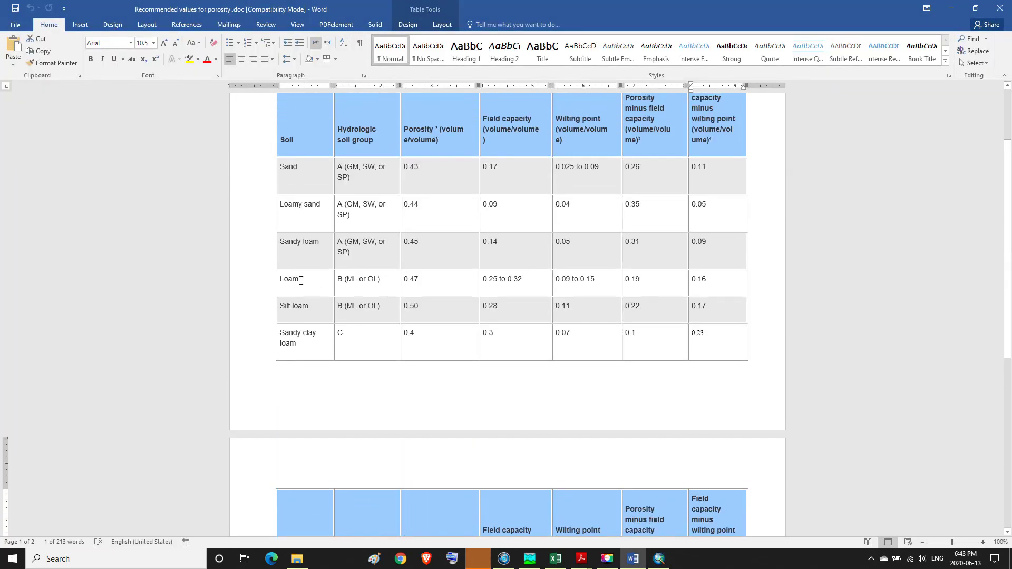
pyautogui.doubleClick(301, 280)
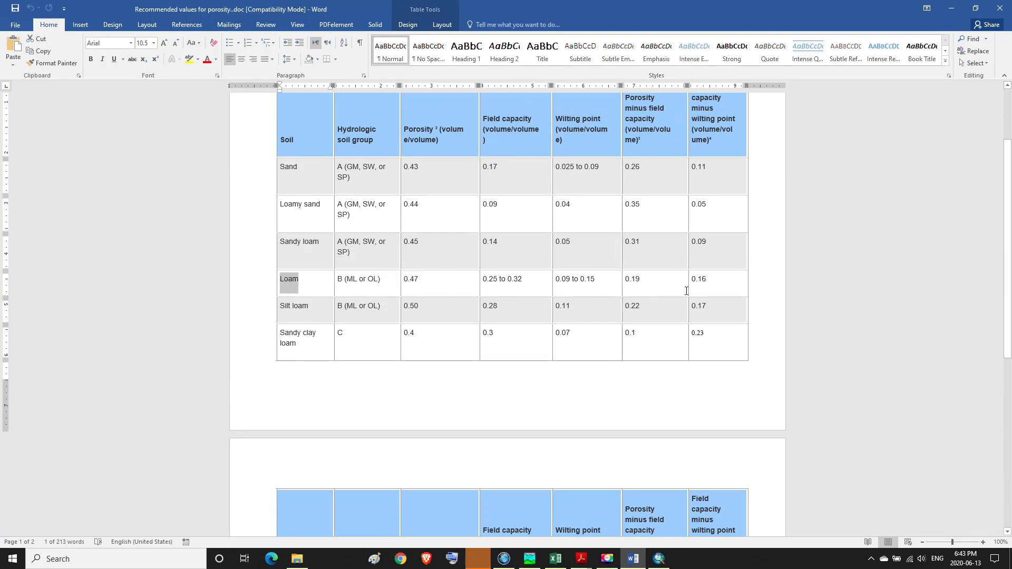
pyautogui.scroll(1, 725, 278)
pyautogui.moveTo(715, 311); pyautogui.dragTo(689, 310)
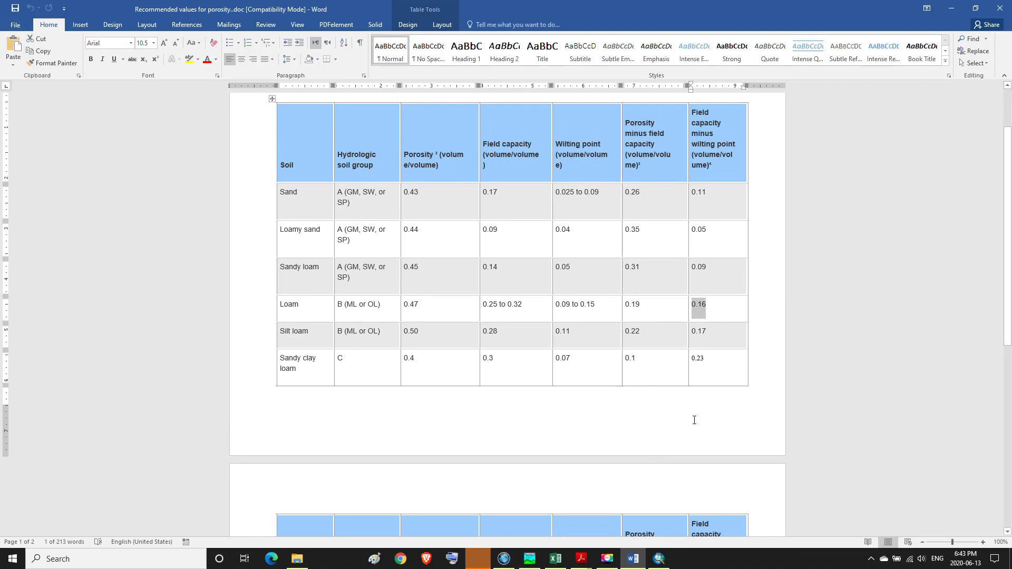
pyautogui.scroll(-3, 693, 418)
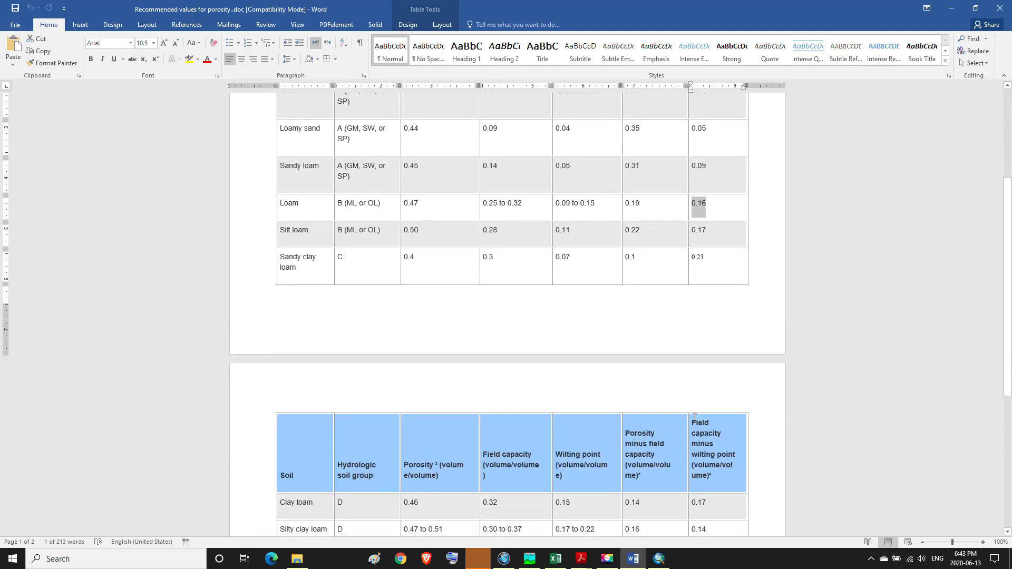
pyautogui.scroll(2, 694, 418)
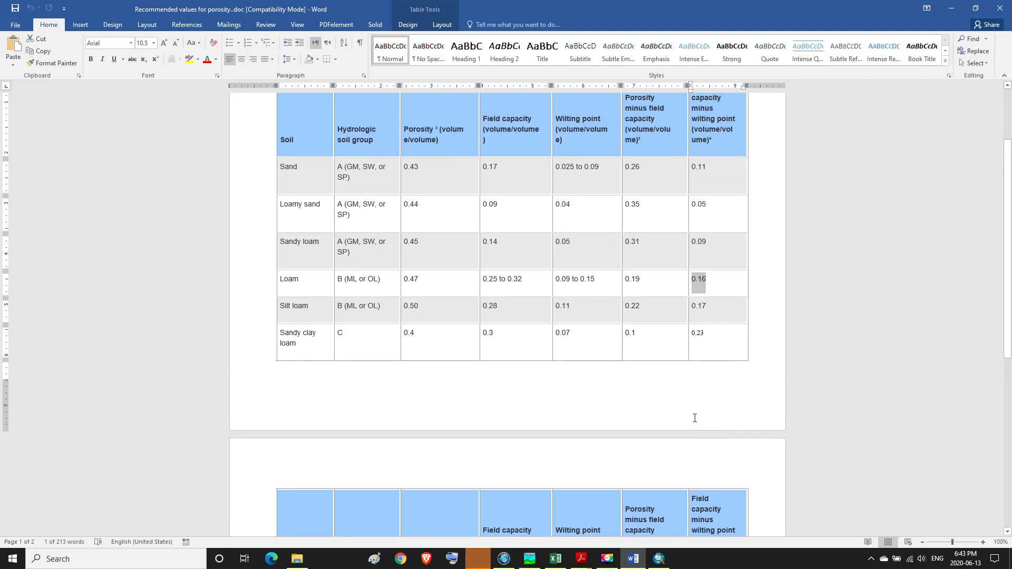
pyautogui.scroll(-5, 695, 418)
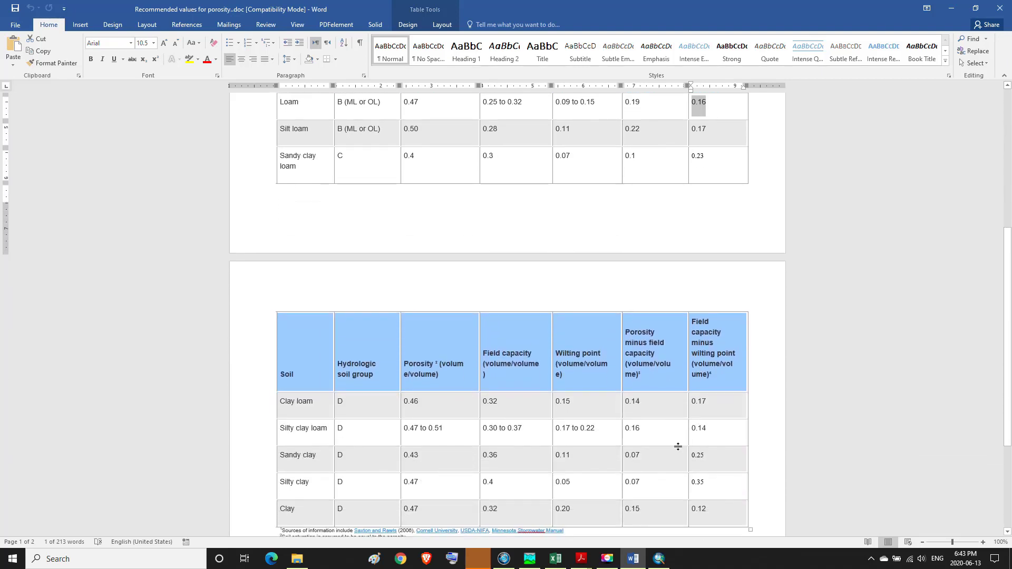
pyautogui.scroll(4, 675, 437)
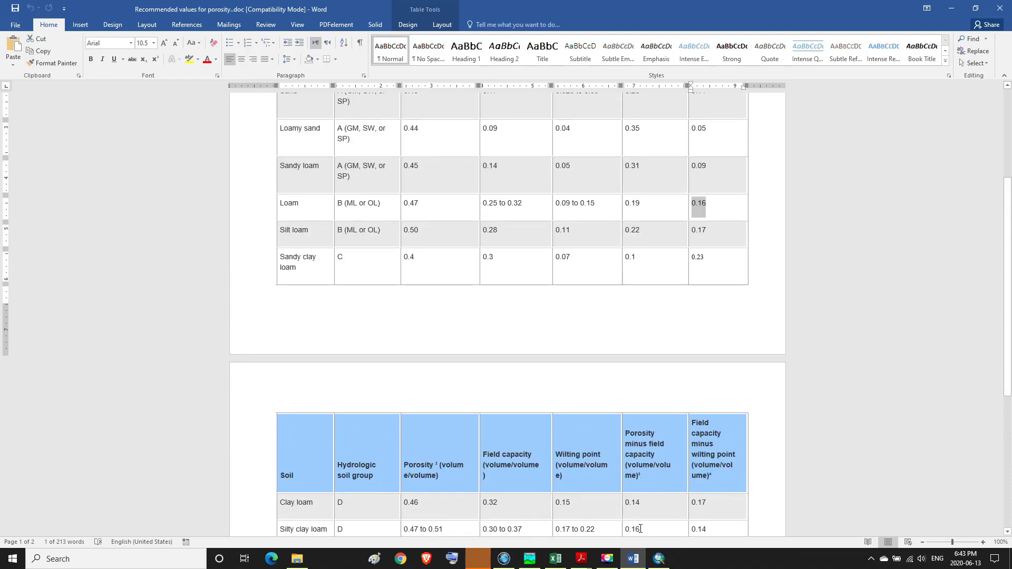
# Switch to ArcMap and calculate the FIELDCAP field as 0.16 for the selected Medium Loam records
pyautogui.click(659, 558)
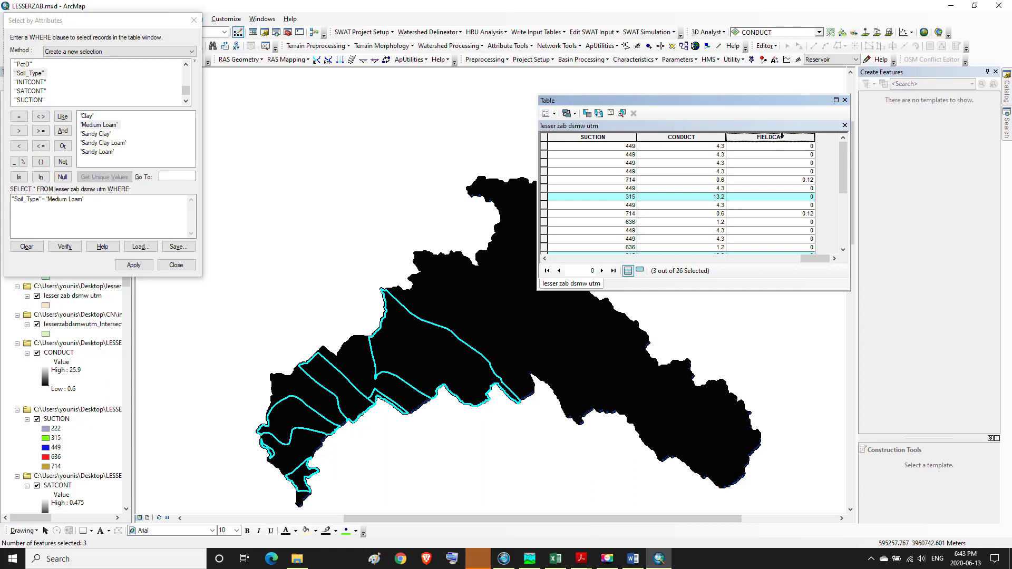
pyautogui.rightClick(782, 136)
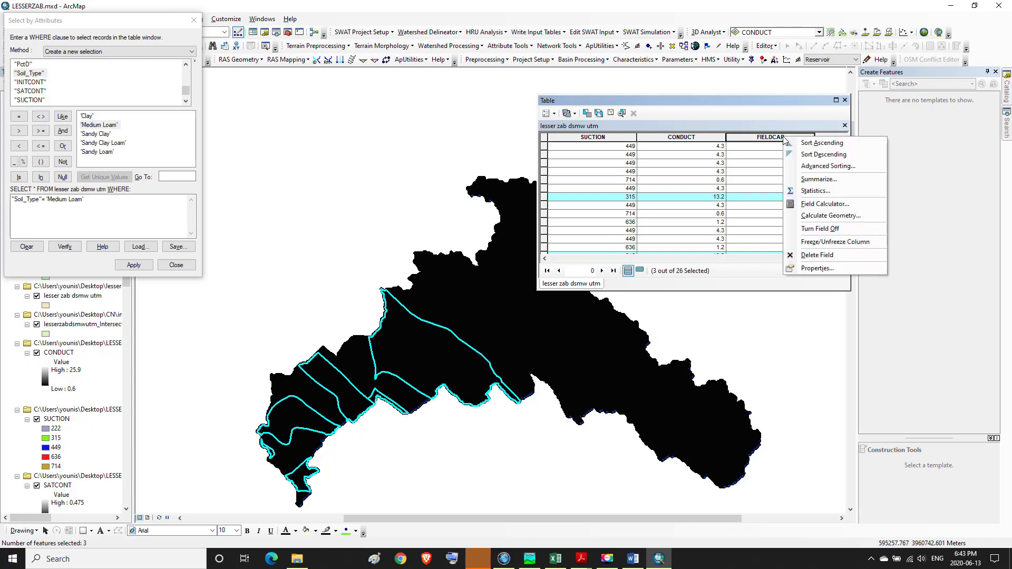
pyautogui.click(817, 204)
pyautogui.press('Return')
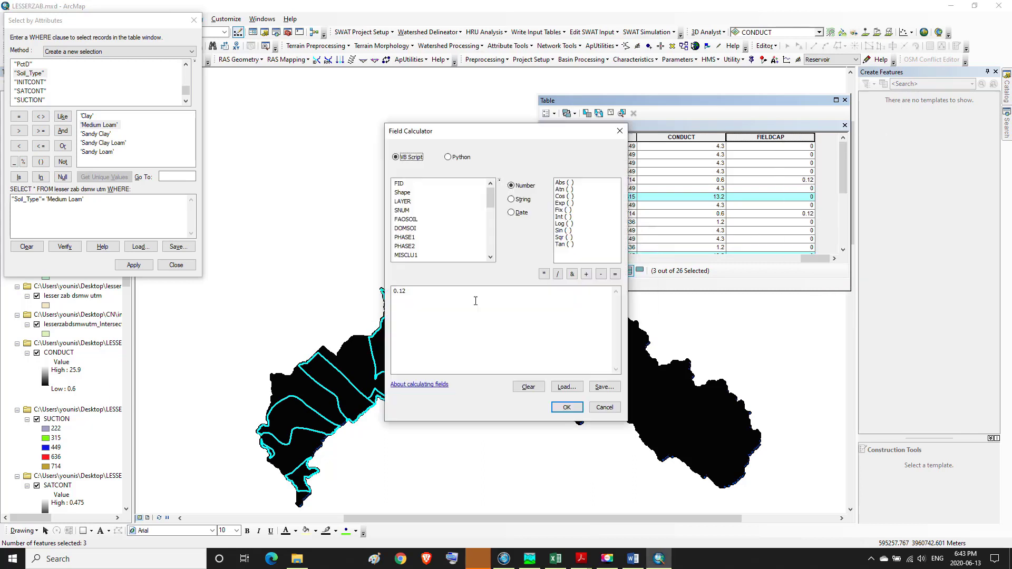
pyautogui.click(407, 292)
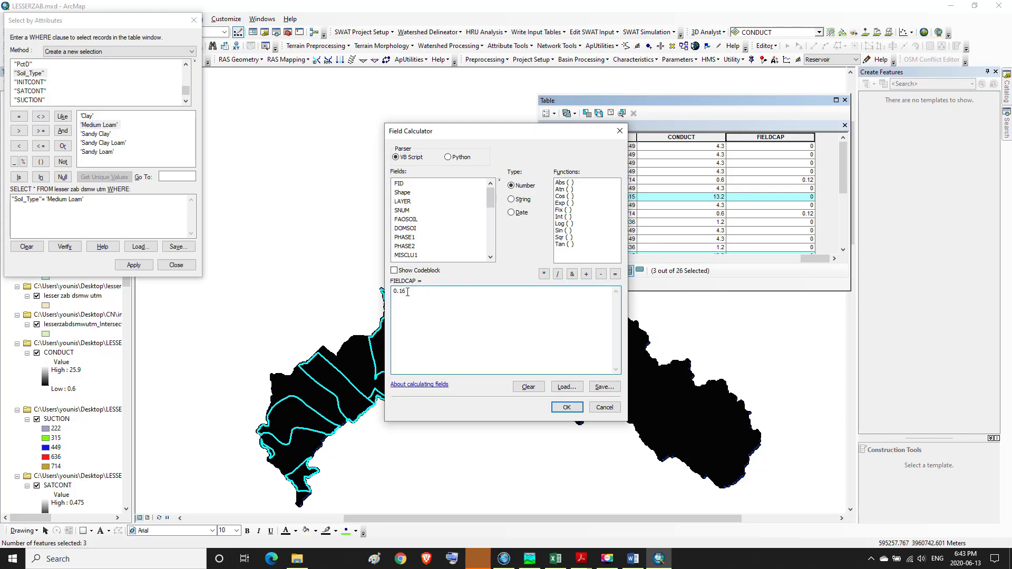
pyautogui.click(559, 407)
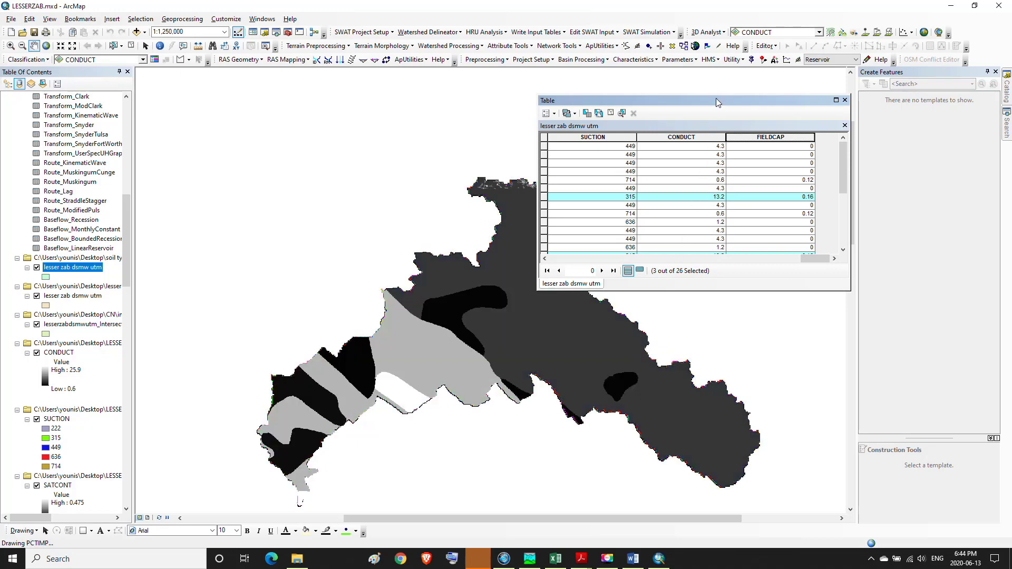
# Change the attribute query to Soil_Type equals 'Sandy Clay' and select the matching records
pyautogui.click(715, 99)
pyautogui.click(95, 201)
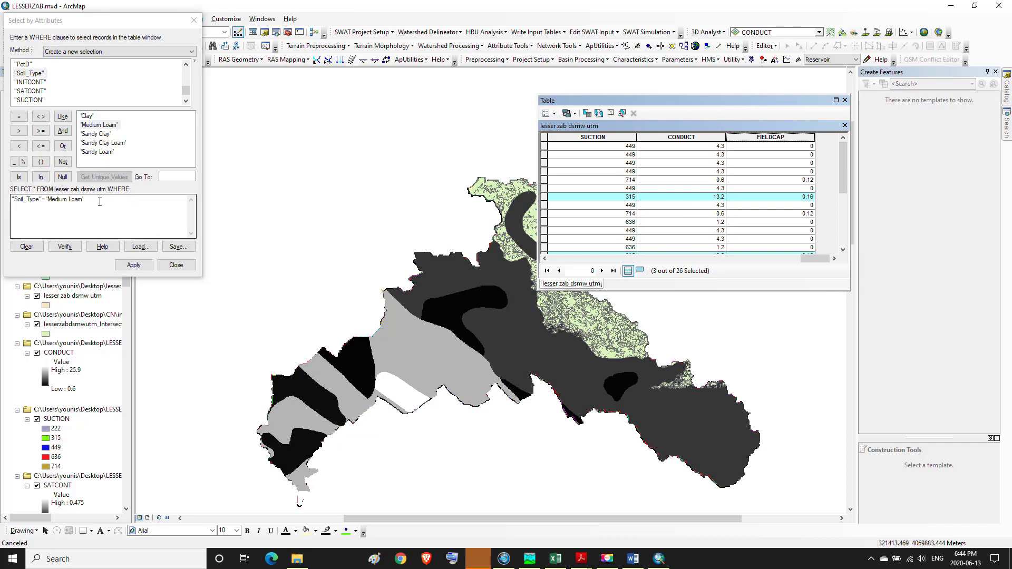
pyautogui.click(95, 200)
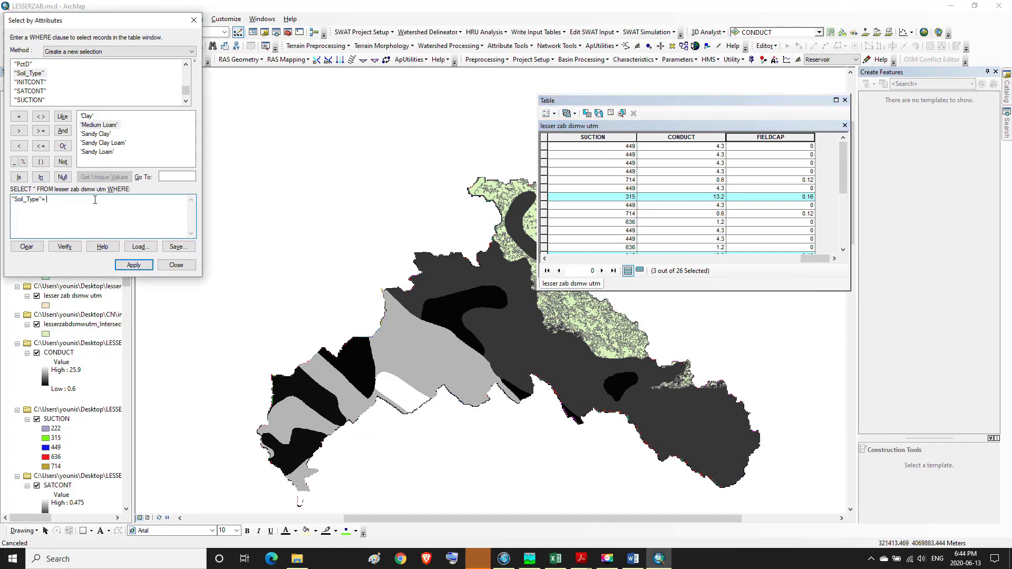
pyautogui.doubleClick(106, 135)
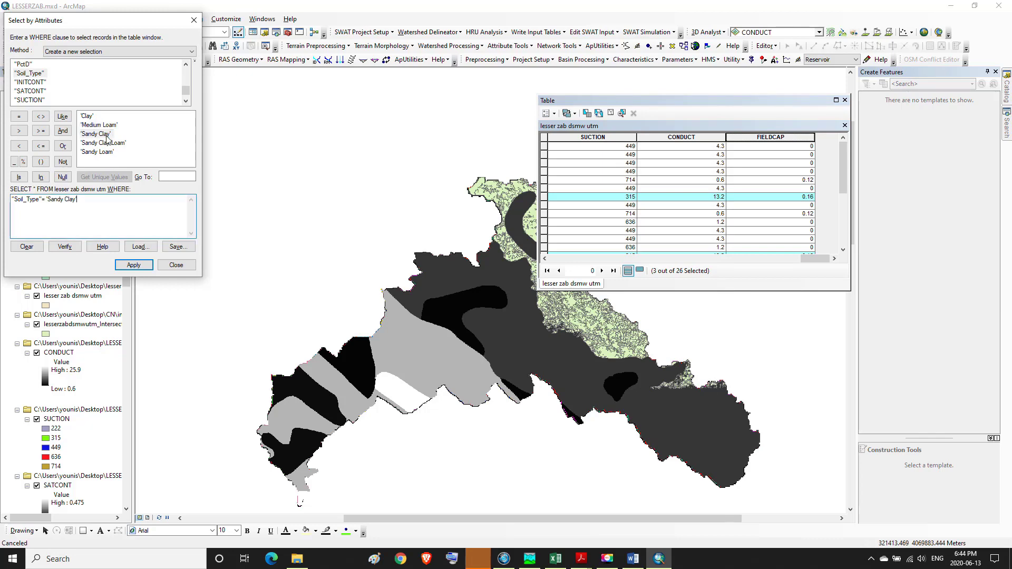
pyautogui.click(134, 265)
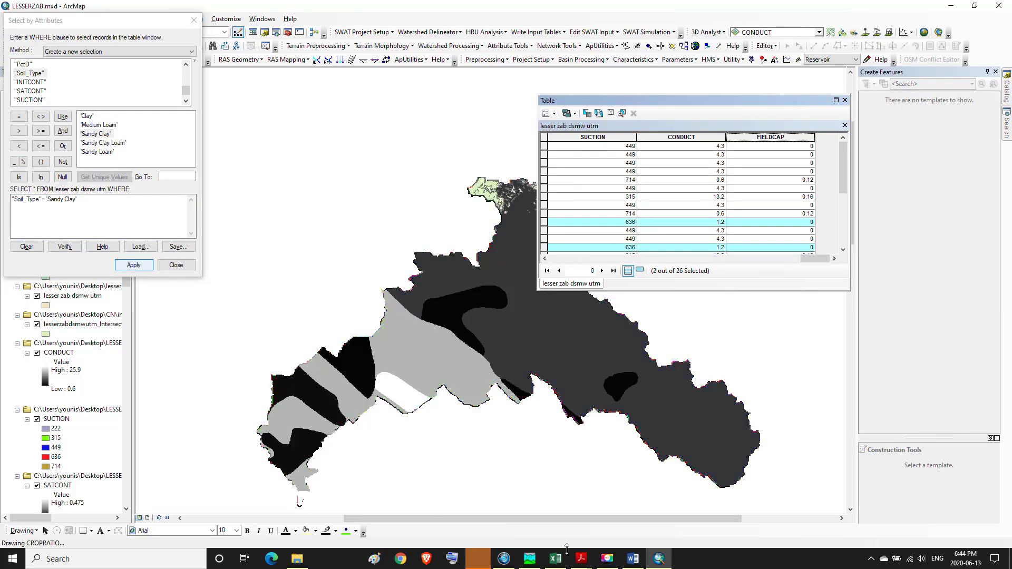
# Switch to the porosity values document in Word and look up the Sandy clay row's field capacity minus wilting point value
pyautogui.moveTo(631, 562)
pyautogui.click(637, 526)
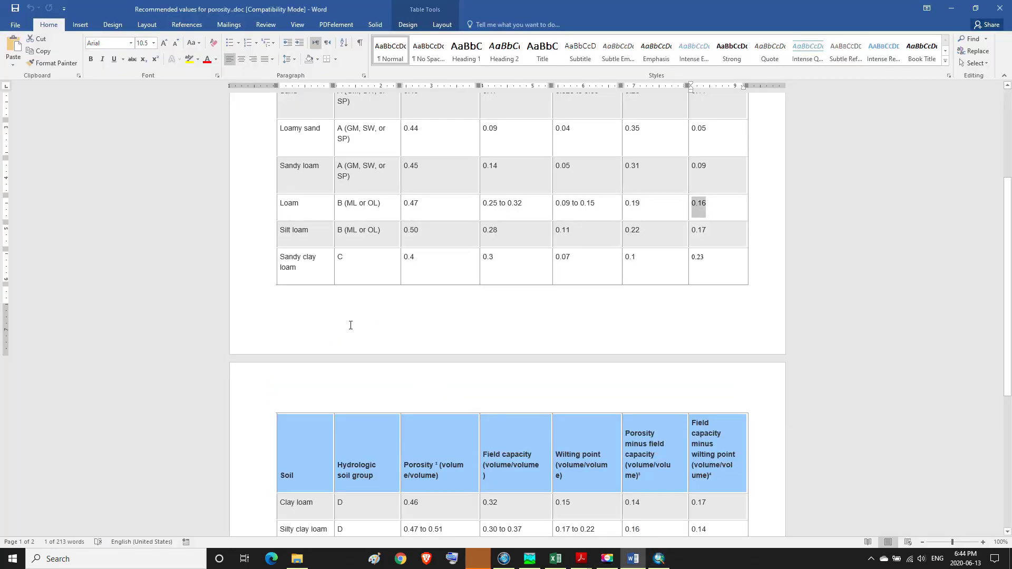
pyautogui.scroll(-3, 350, 325)
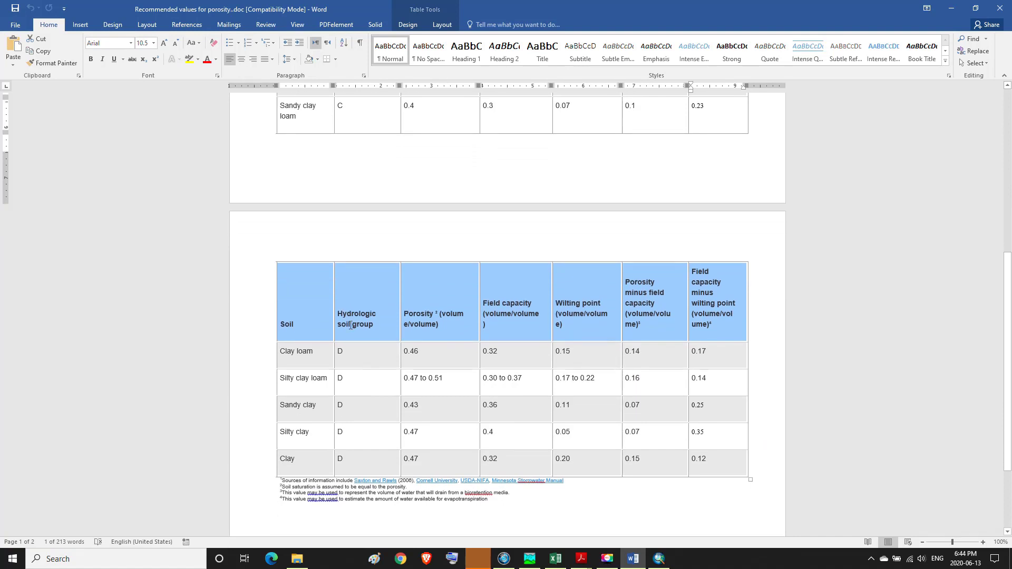
pyautogui.moveTo(317, 407); pyautogui.dragTo(280, 407)
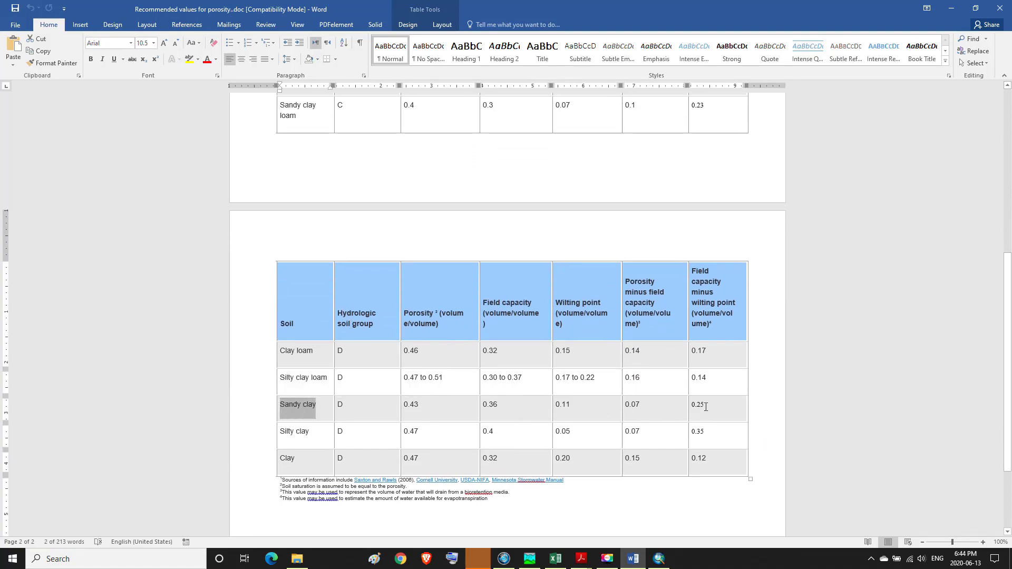
pyautogui.moveTo(706, 407); pyautogui.dragTo(692, 409)
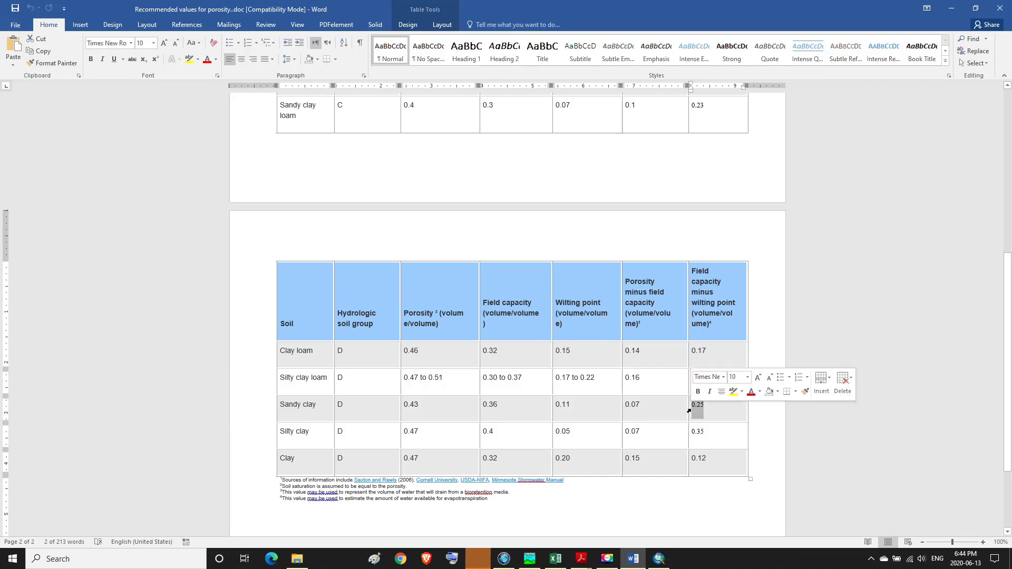
# Switch to ArcMap and calculate the FIELDCAP field as 0.25 for the selected Sandy Clay records
pyautogui.click(658, 560)
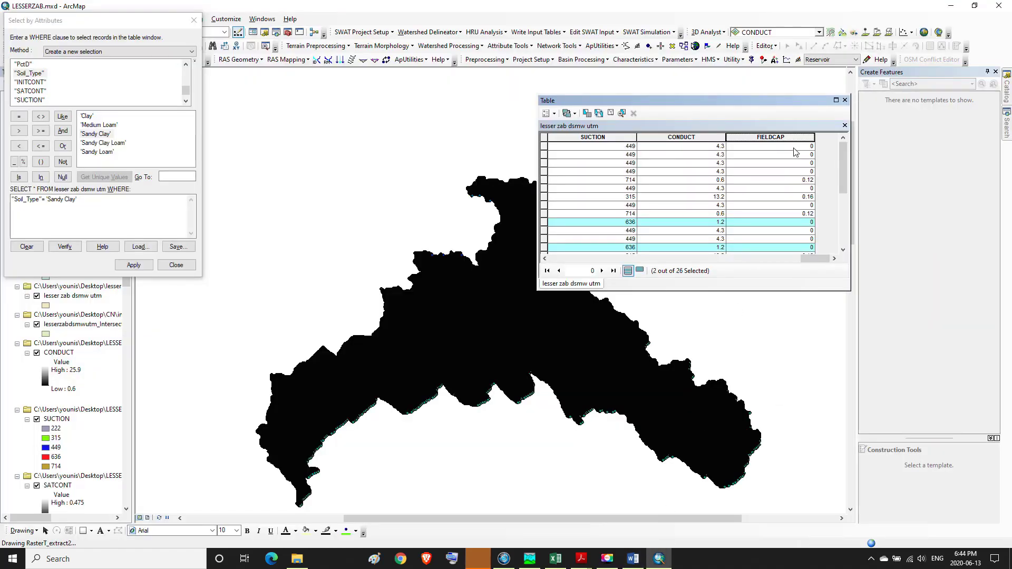
pyautogui.rightClick(792, 137)
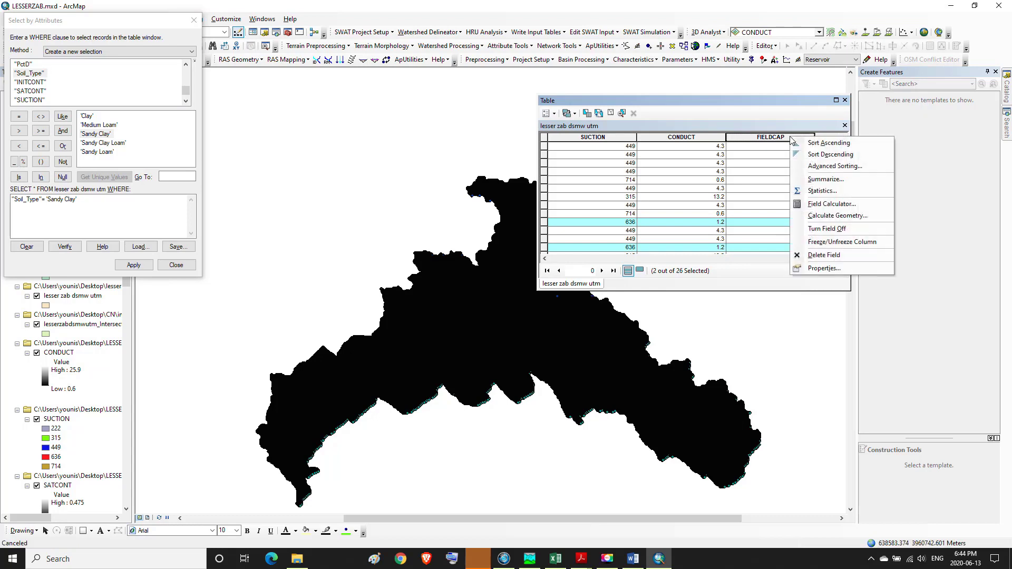
pyautogui.click(823, 204)
pyautogui.click(481, 303)
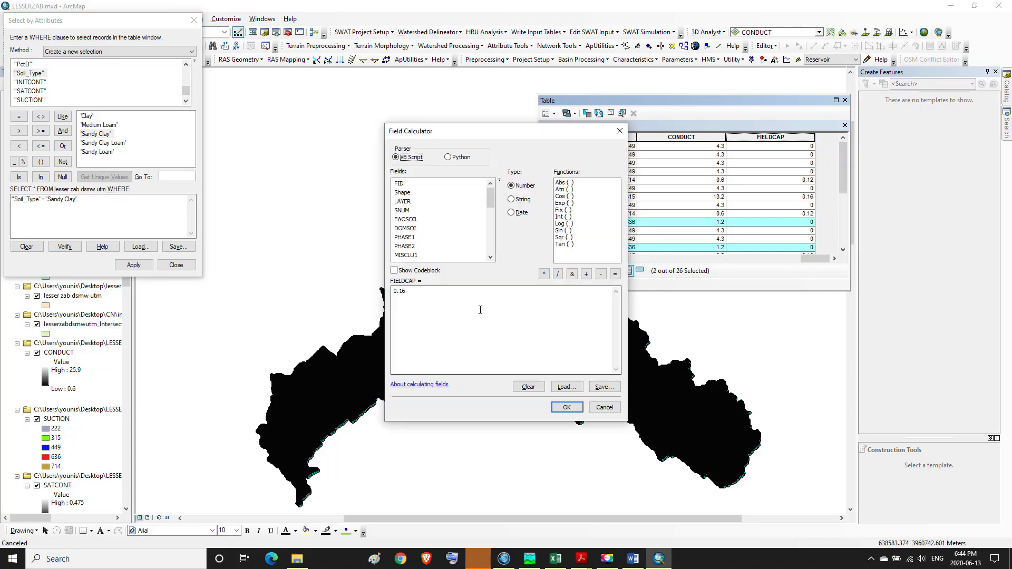
pyautogui.moveTo(424, 299); pyautogui.dragTo(396, 302)
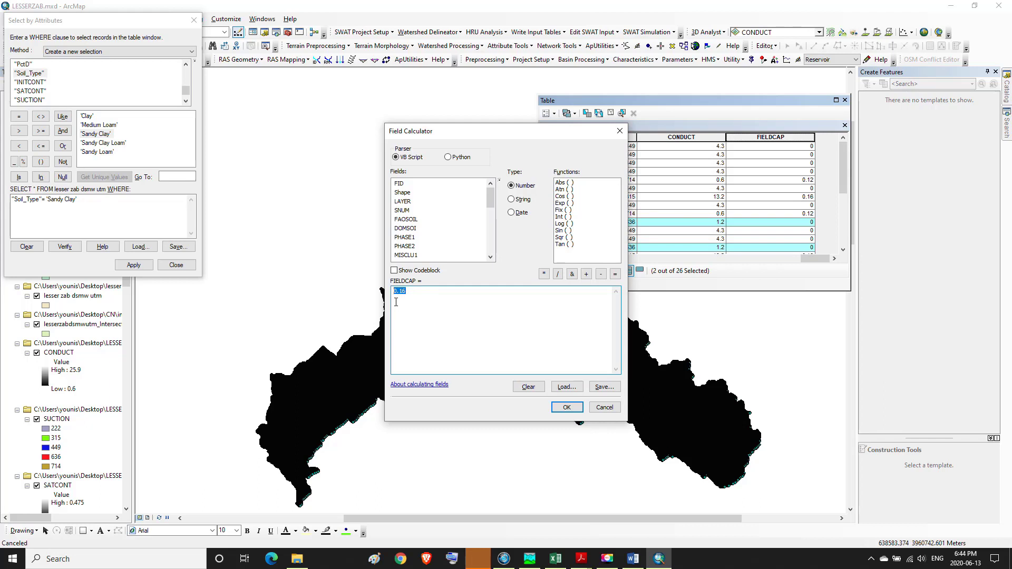
pyautogui.write('0.25')
pyautogui.click(564, 408)
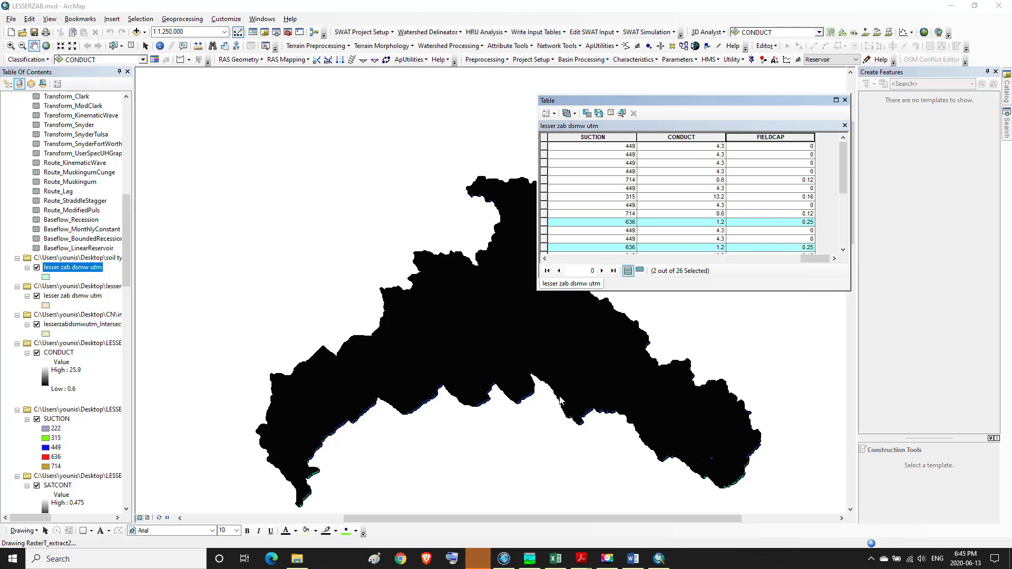
pyautogui.click(688, 100)
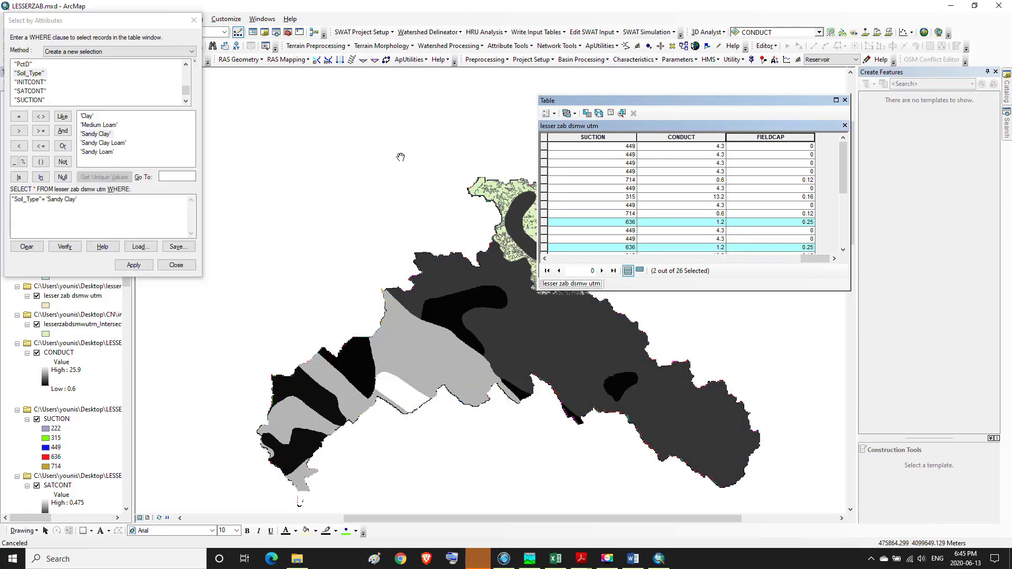
# Change the attribute query to Soil_Type equals 'Sandy Clay Loam' and select the matching records
pyautogui.click(82, 198)
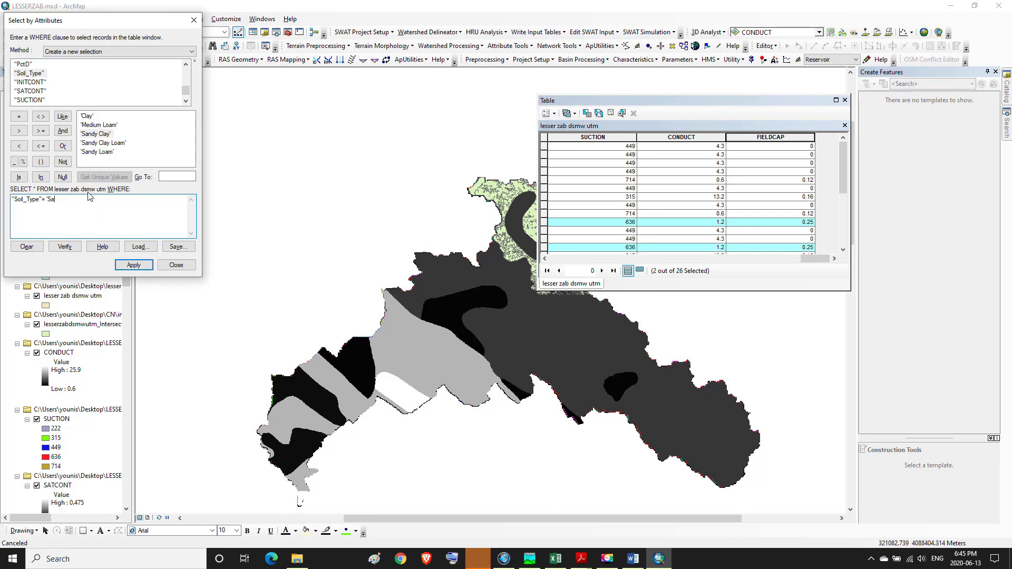
pyautogui.doubleClick(111, 144)
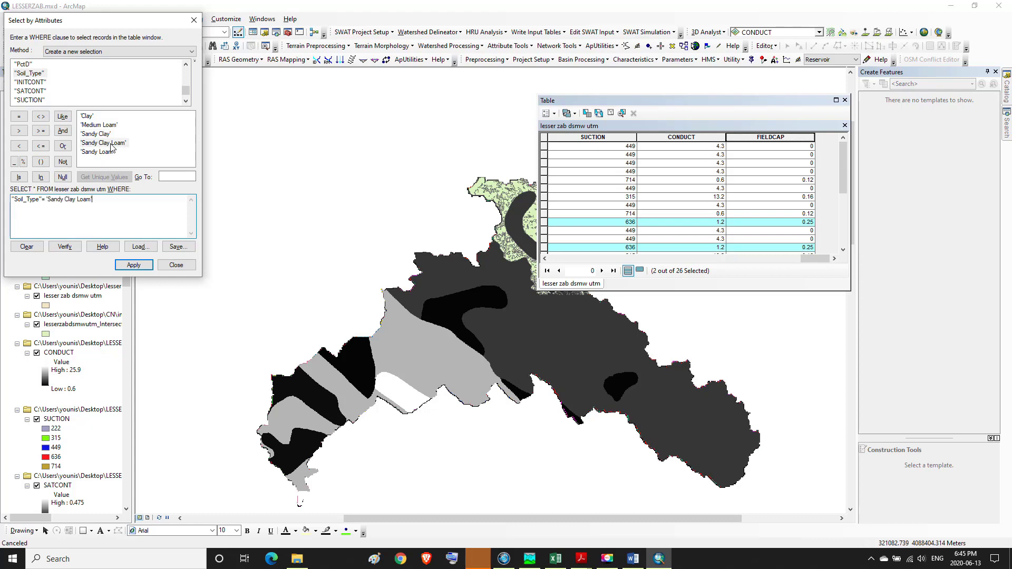
pyautogui.click(132, 265)
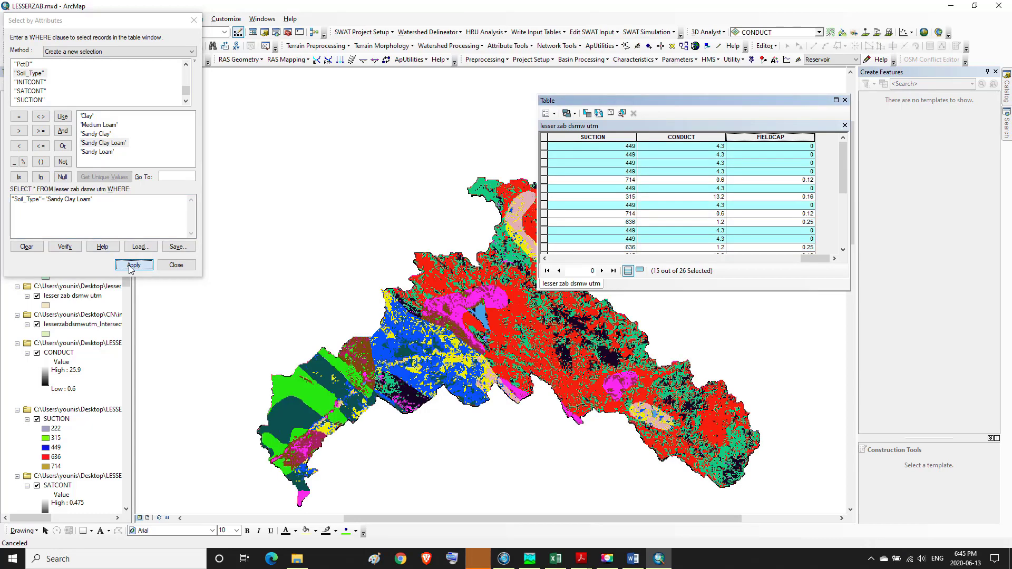
# Switch to the porosity values document in Word and look up the Sandy clay loam row's field capacity minus wilting point value
pyautogui.click(633, 558)
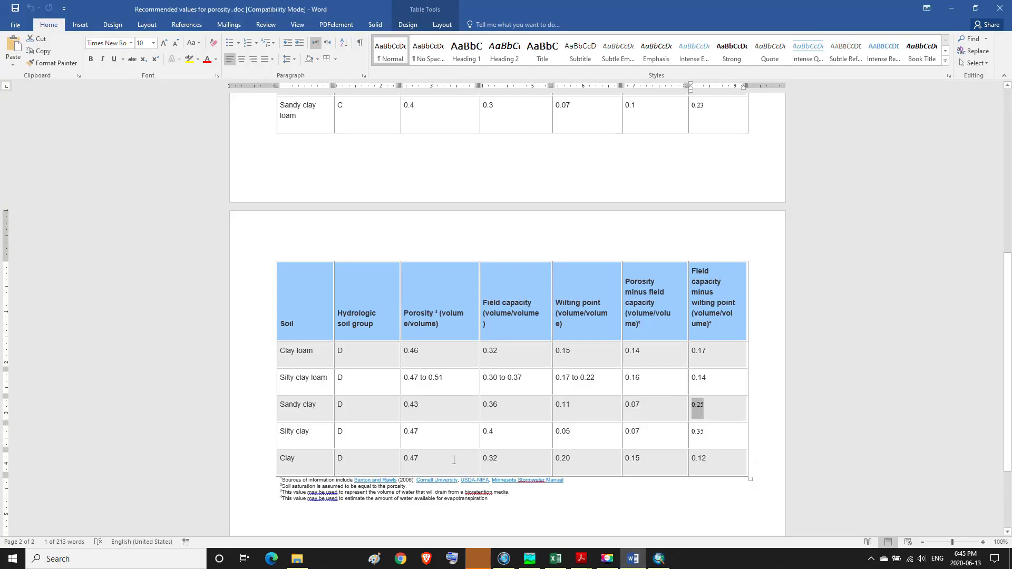
pyautogui.scroll(5, 454, 460)
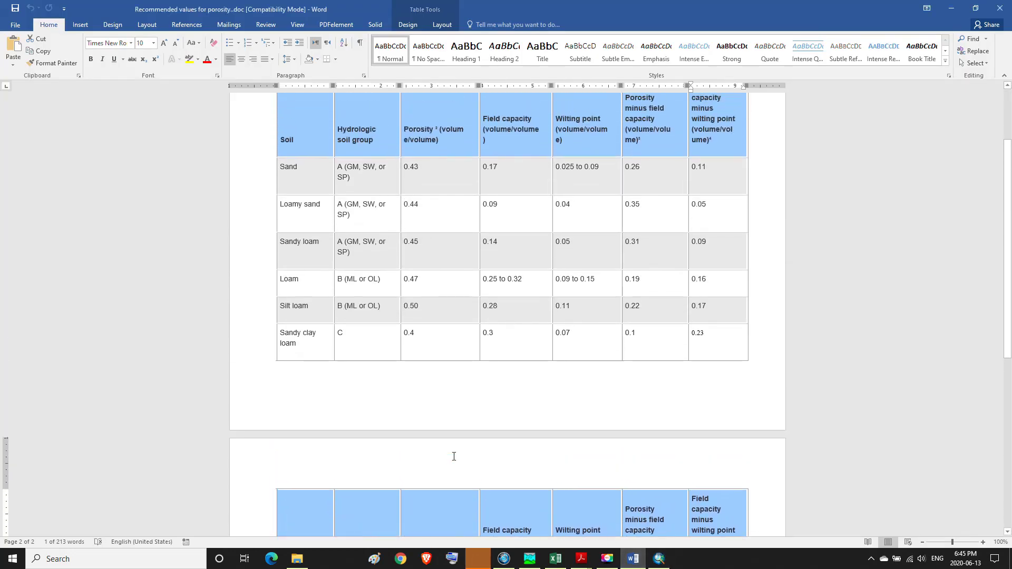
pyautogui.moveTo(289, 334); pyautogui.dragTo(316, 338)
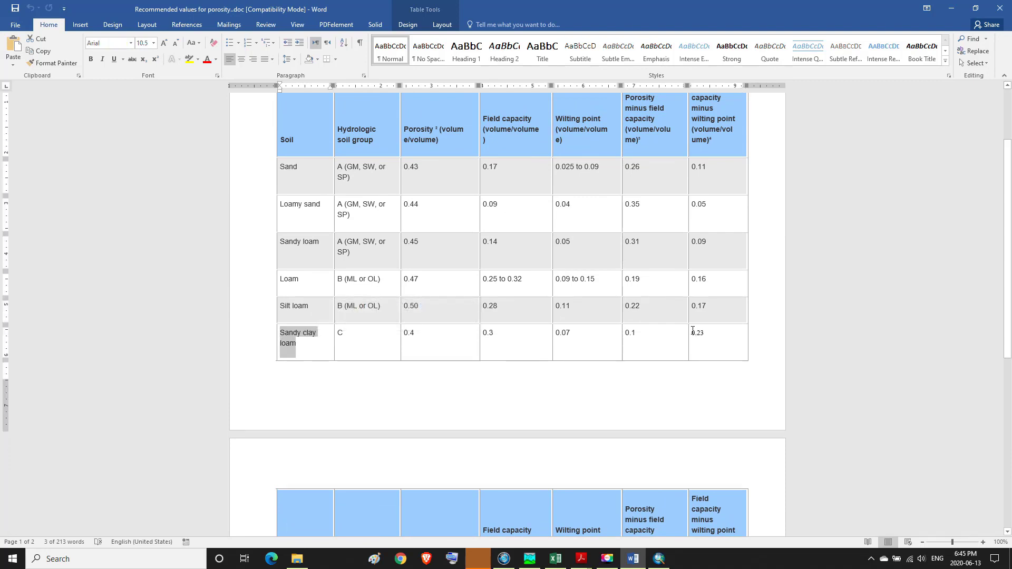
pyautogui.scroll(1, 694, 331)
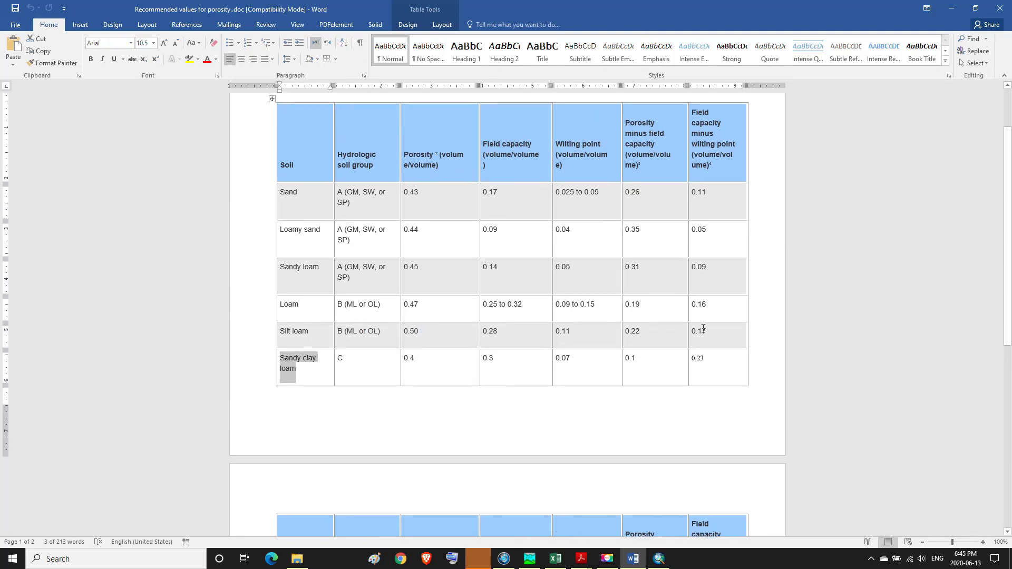
pyautogui.doubleClick(694, 358)
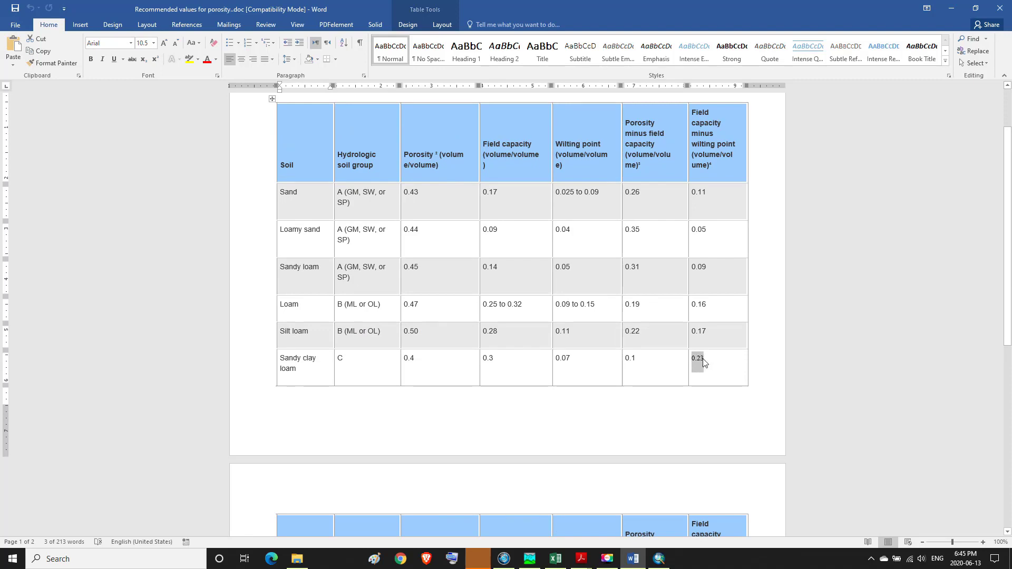
pyautogui.click(704, 358)
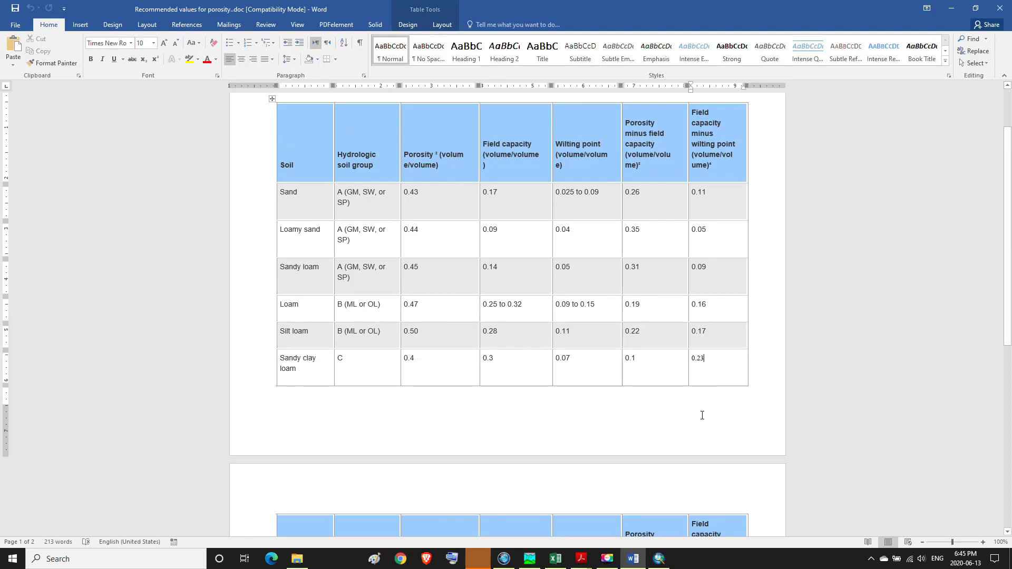
# Switch to ArcMap and calculate the FIELDCAP field as 0.23 for the selected Sandy Clay Loam records
pyautogui.click(659, 557)
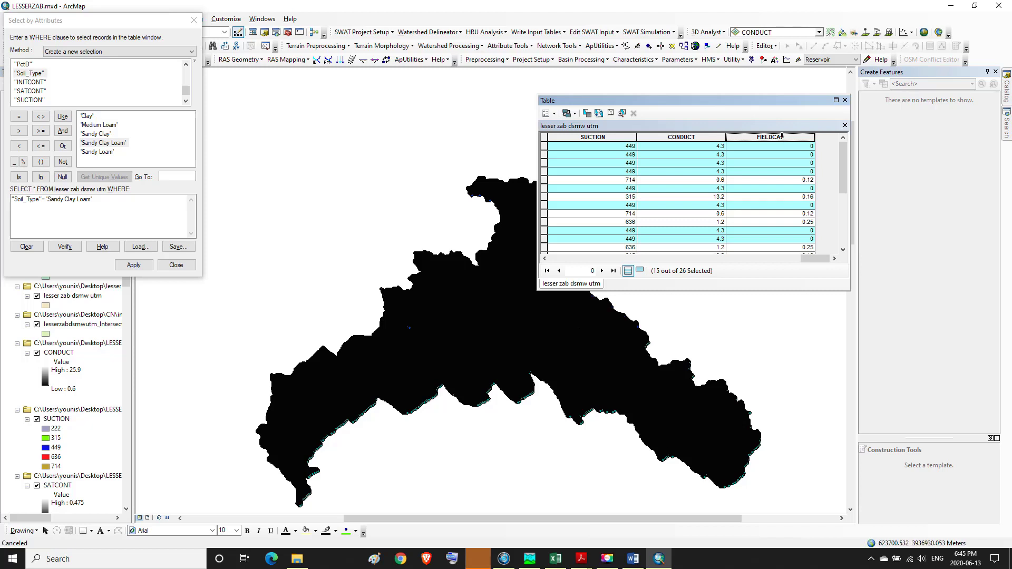
pyautogui.rightClick(784, 137)
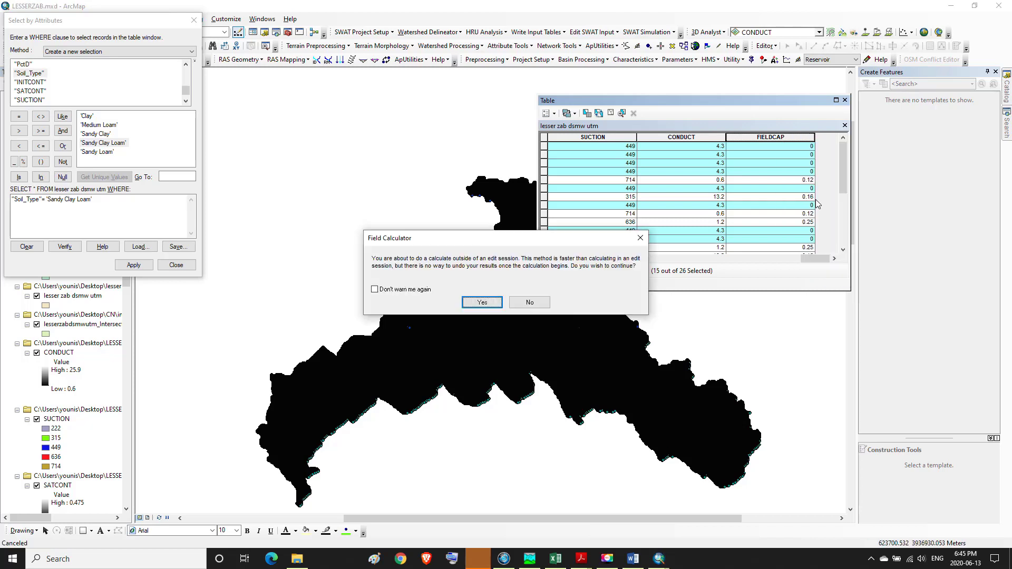
pyautogui.click(482, 305)
pyautogui.click(411, 295)
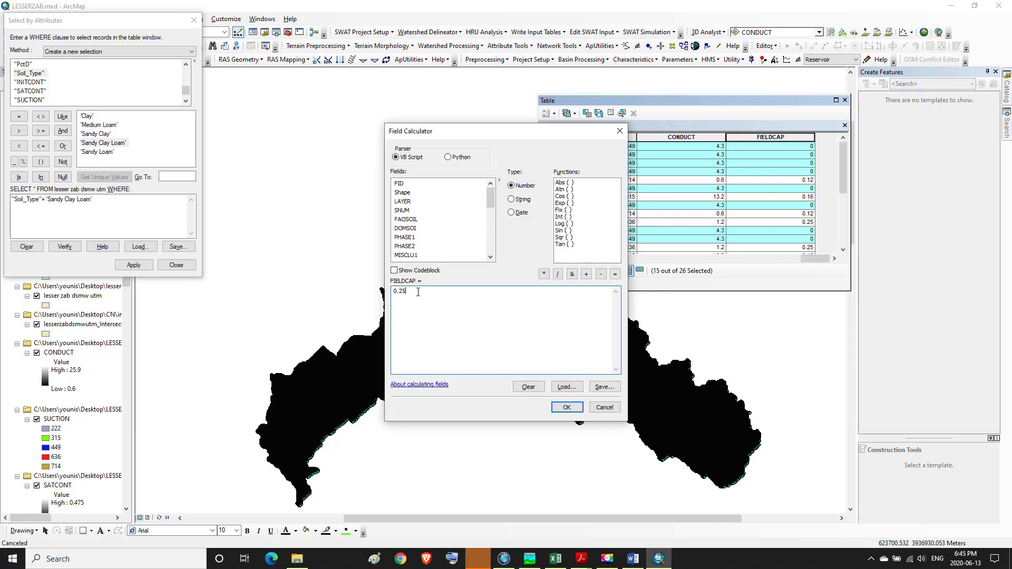
pyautogui.press('BackSpace')
pyautogui.write('3')
pyautogui.click(566, 408)
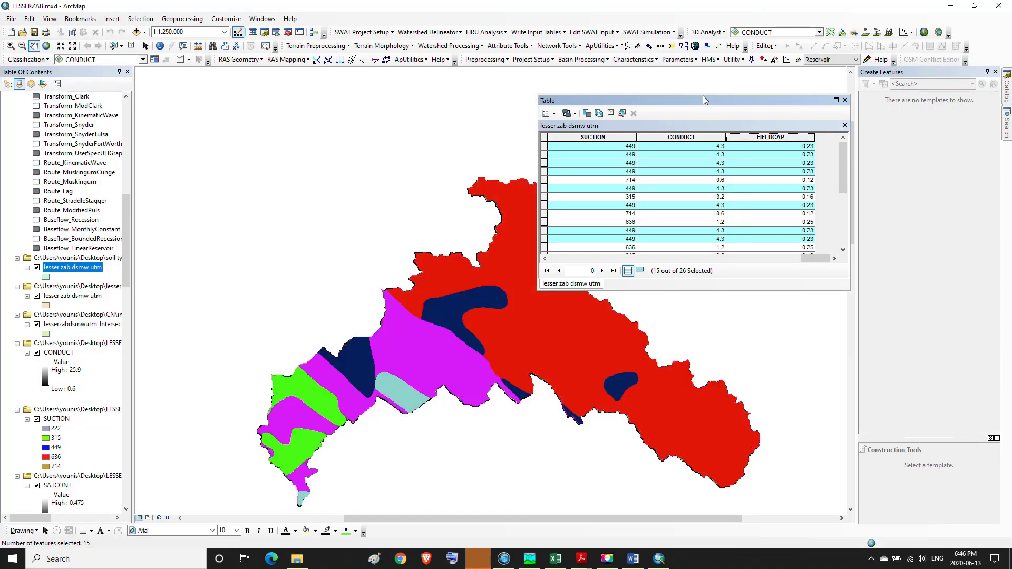
# Change the attribute query to Soil_Type equals 'Sandy Loam' and select the matching records
pyautogui.click(703, 96)
pyautogui.click(102, 200)
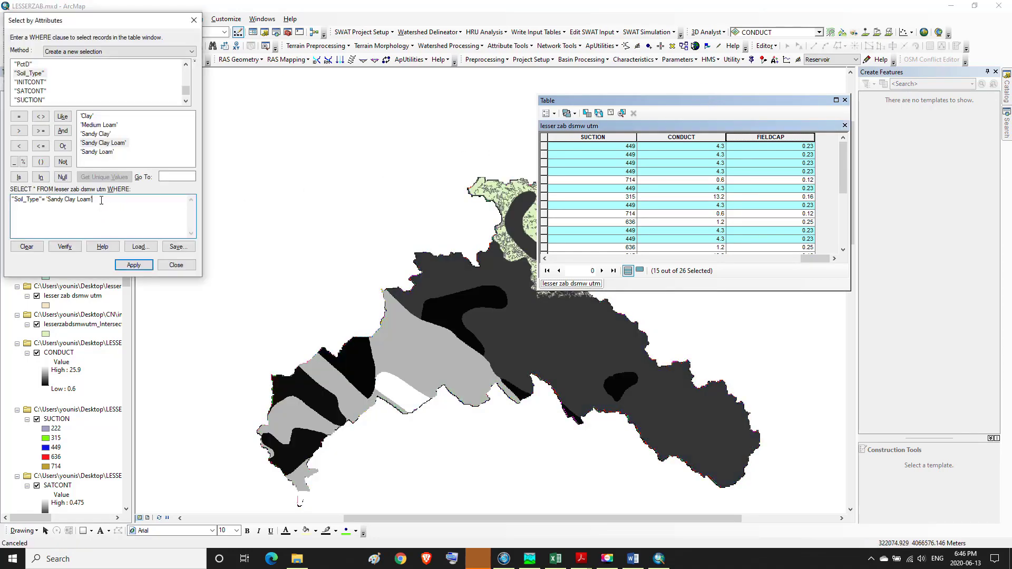
pyautogui.press('BackSpace')
pyautogui.press('BackSpace')
pyautogui.press('BackSpace')
pyautogui.press('BackSpace')
pyautogui.press('BackSpace')
pyautogui.press('BackSpace')
pyautogui.press('BackSpace')
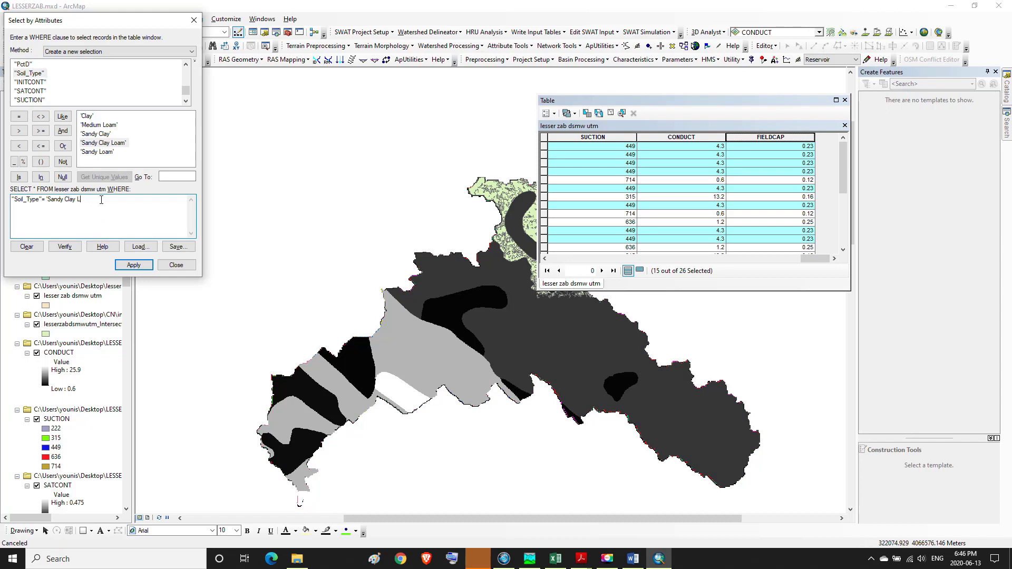
pyautogui.press('BackSpace')
pyautogui.press('BackSpace')
pyautogui.press('BackSpace')
pyautogui.press('BackSpace')
pyautogui.press('BackSpace')
pyautogui.press('BackSpace')
pyautogui.press('BackSpace')
pyautogui.press('BackSpace')
pyautogui.press('BackSpace')
pyautogui.press('BackSpace')
pyautogui.doubleClick(109, 151)
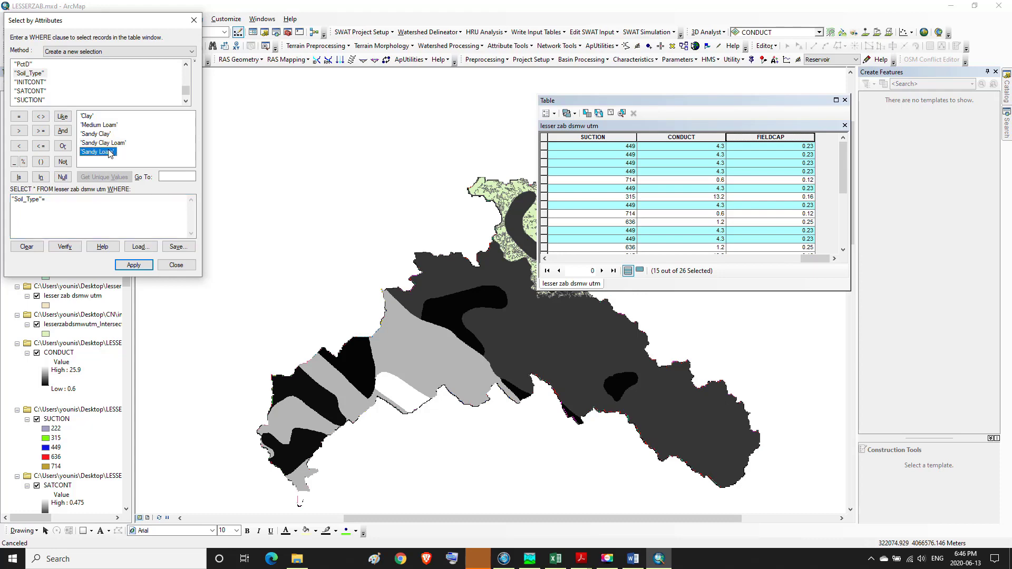
pyautogui.click(144, 268)
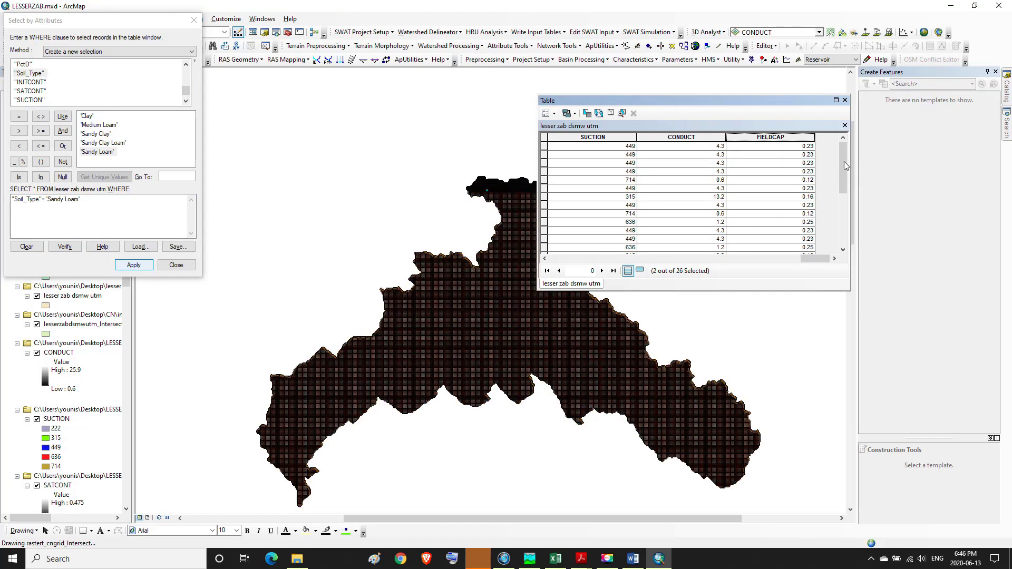
pyautogui.moveTo(843, 162); pyautogui.dragTo(841, 222)
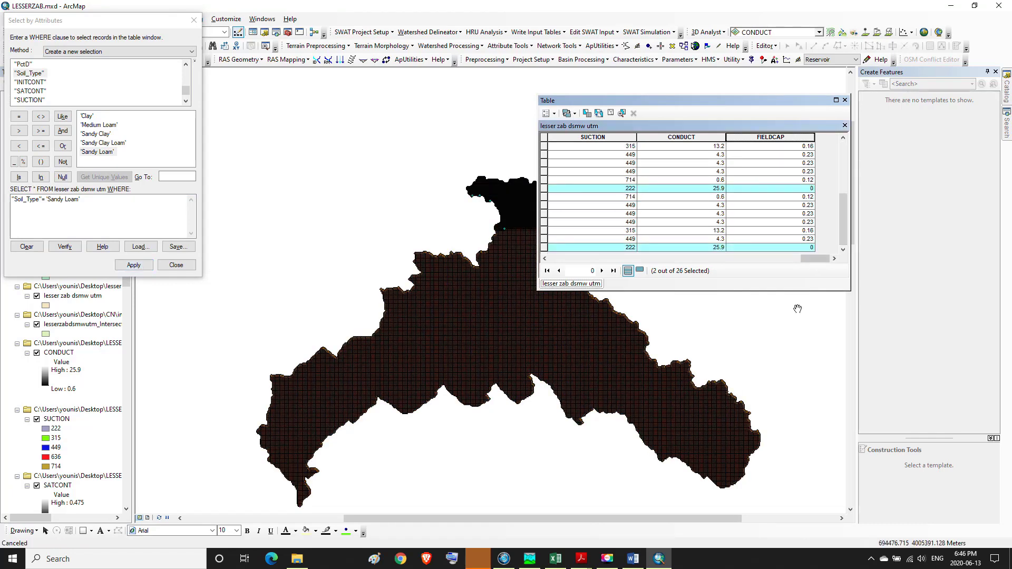
# Switch to the porosity values document in Word and look up the Sandy loam row's field capacity minus wilting point value
pyautogui.moveTo(634, 565)
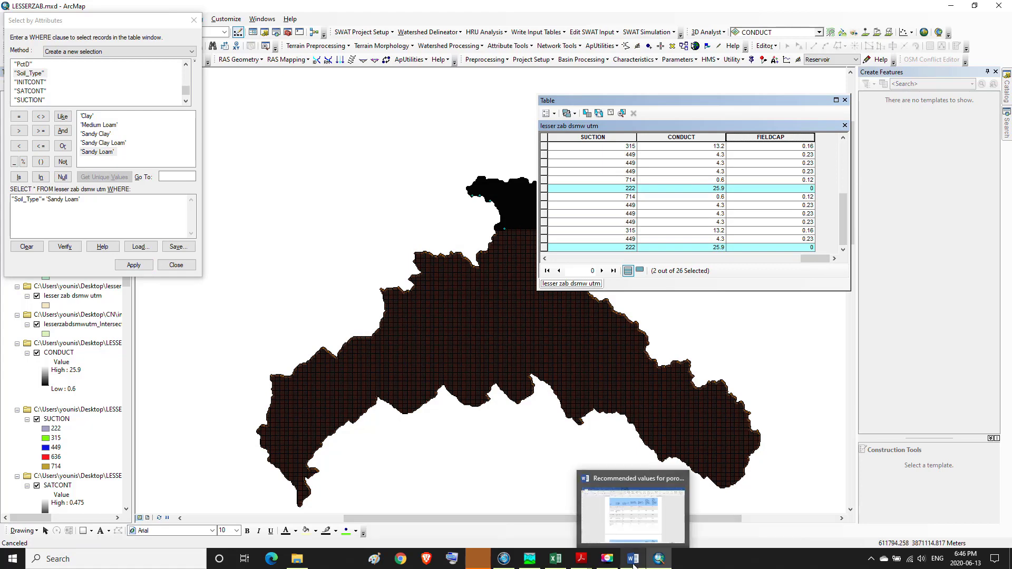
pyautogui.click(633, 565)
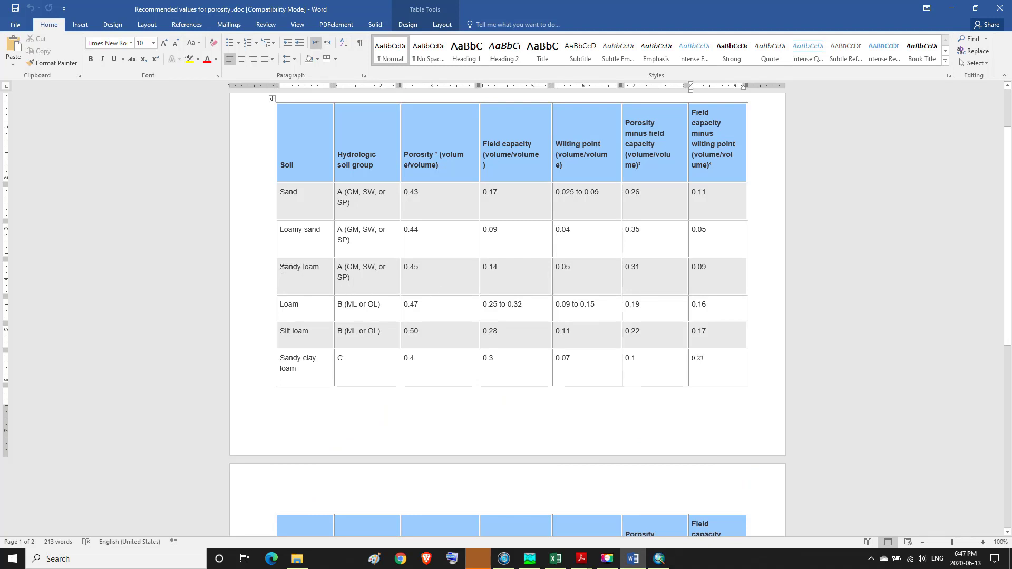
pyautogui.moveTo(280, 268); pyautogui.dragTo(322, 274)
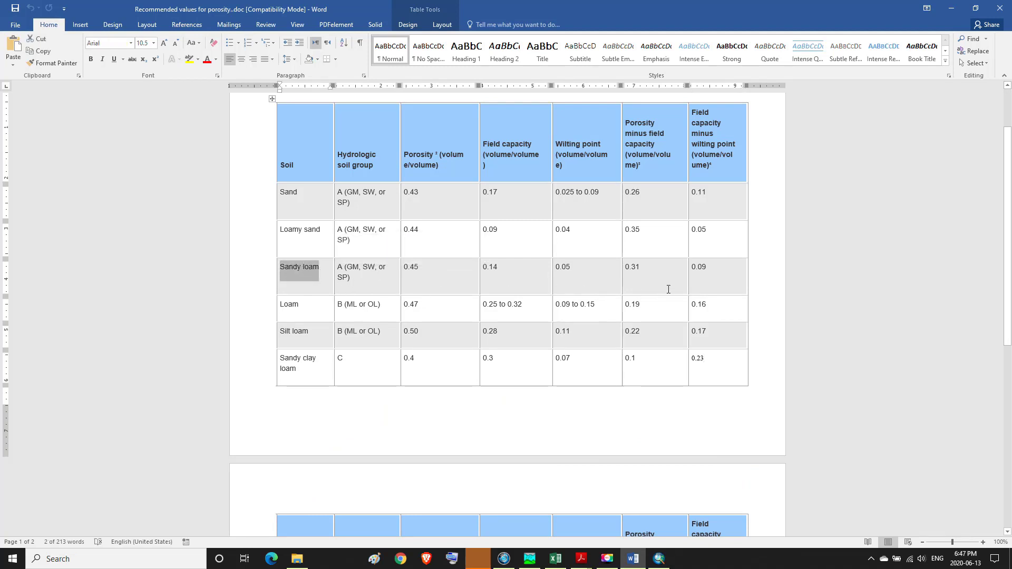
pyautogui.moveTo(693, 269); pyautogui.dragTo(706, 270)
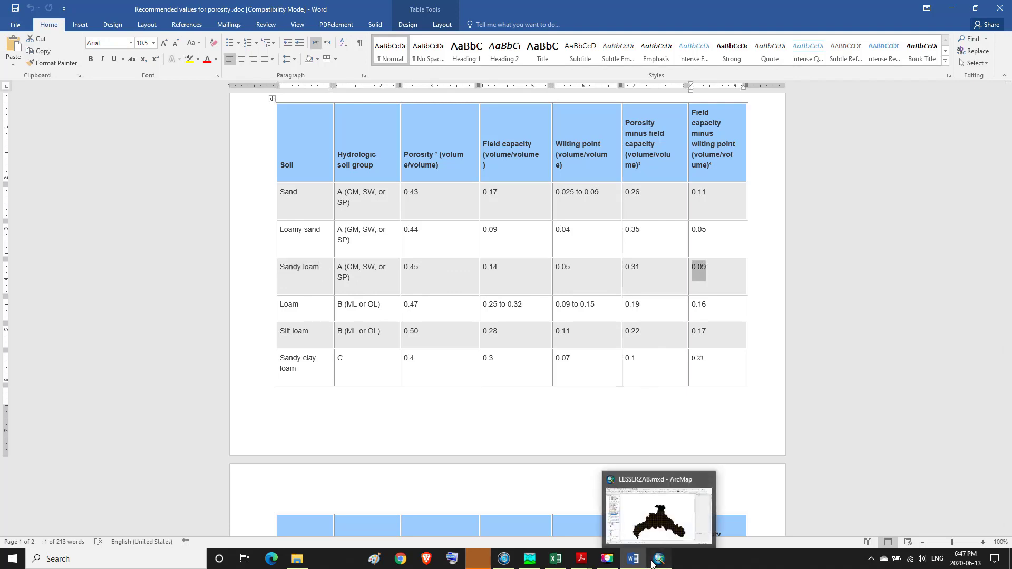
# Switch to ArcMap and calculate the FIELDCAP field as 0.09 for the selected Sandy Loam records
pyautogui.click(658, 557)
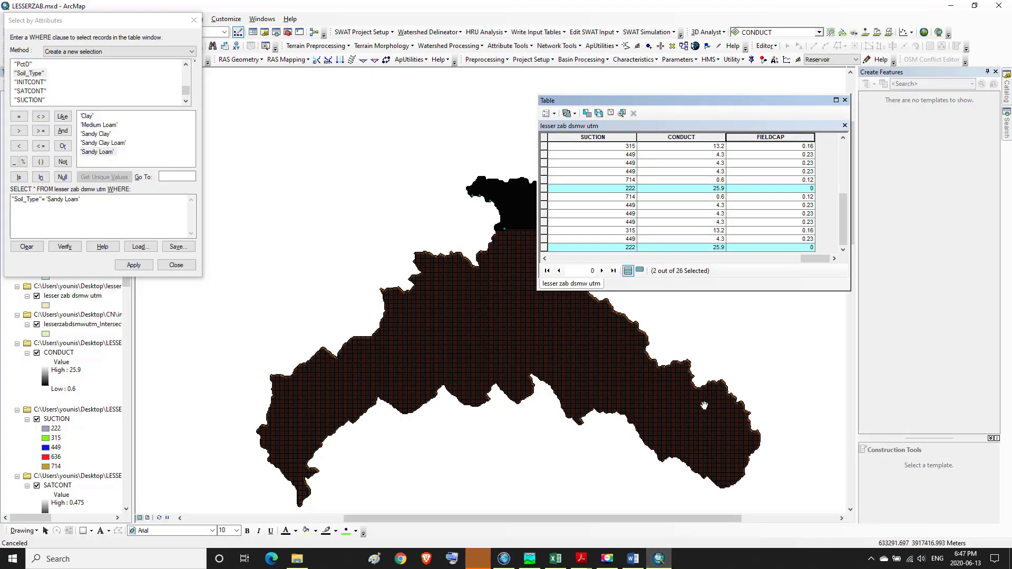
pyautogui.rightClick(770, 138)
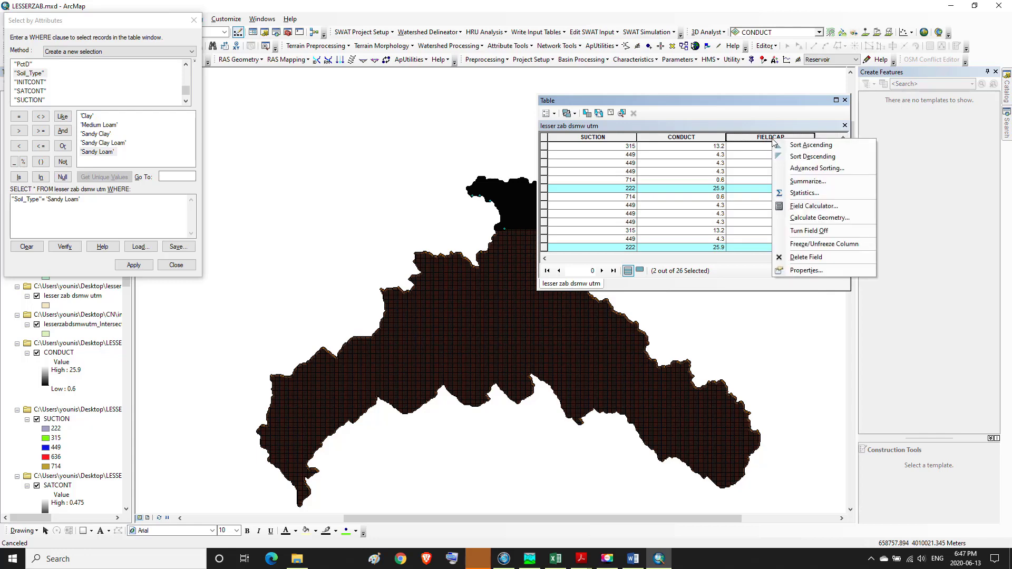
pyautogui.click(800, 205)
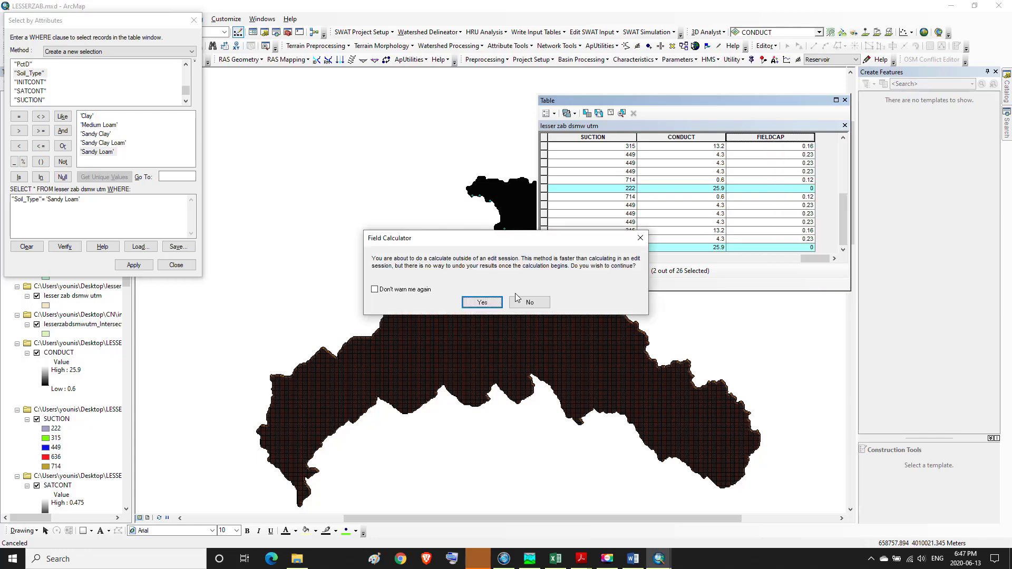
pyautogui.click(472, 302)
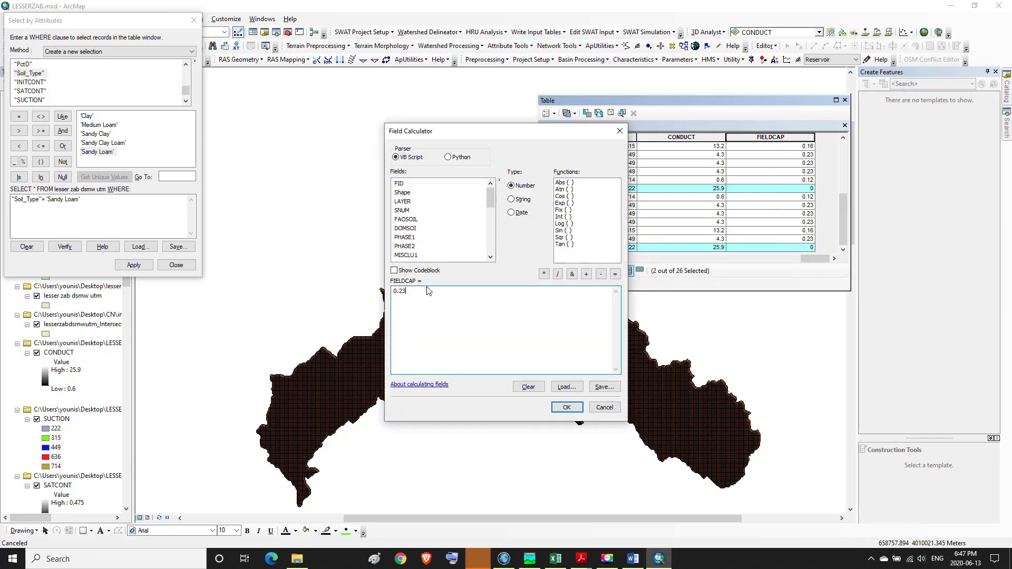
pyautogui.press('BackSpace')
pyautogui.press('BackSpace')
pyautogui.write('09')
pyautogui.click(559, 407)
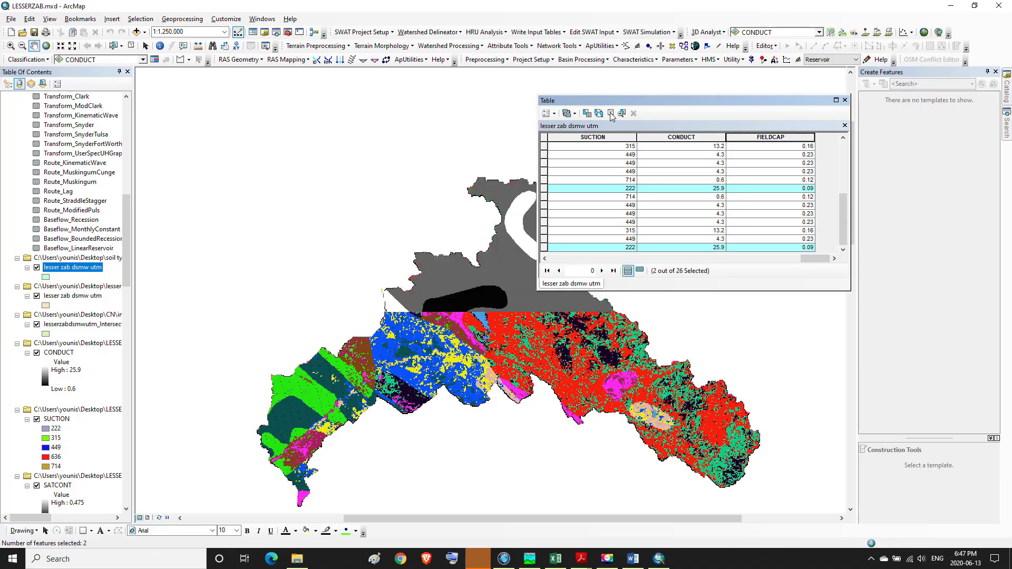
# Clear the record selection and review the FIELDCAP values of all soil types in the maximized attribute table, then restore its size
pyautogui.click(610, 113)
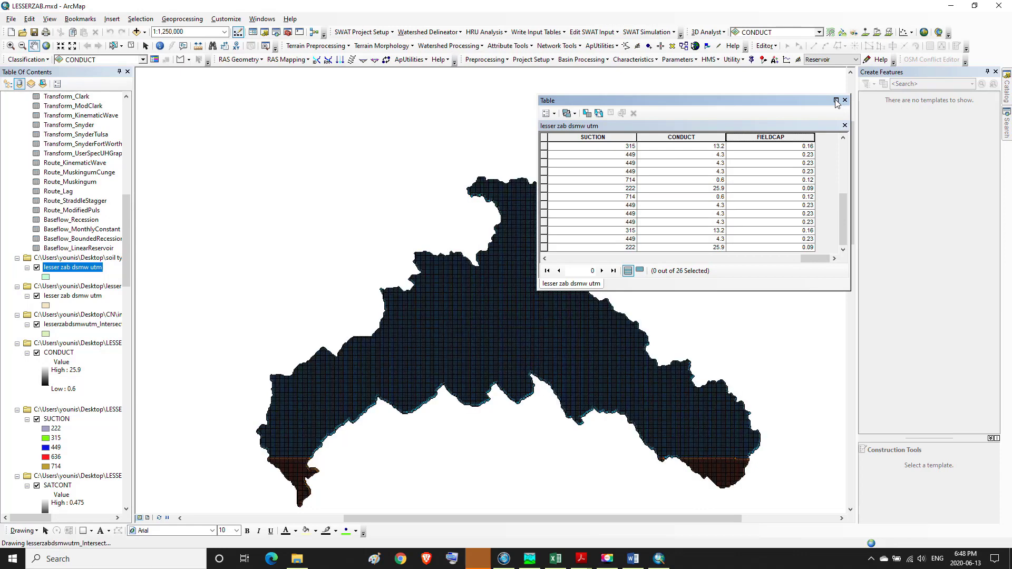
pyautogui.click(836, 101)
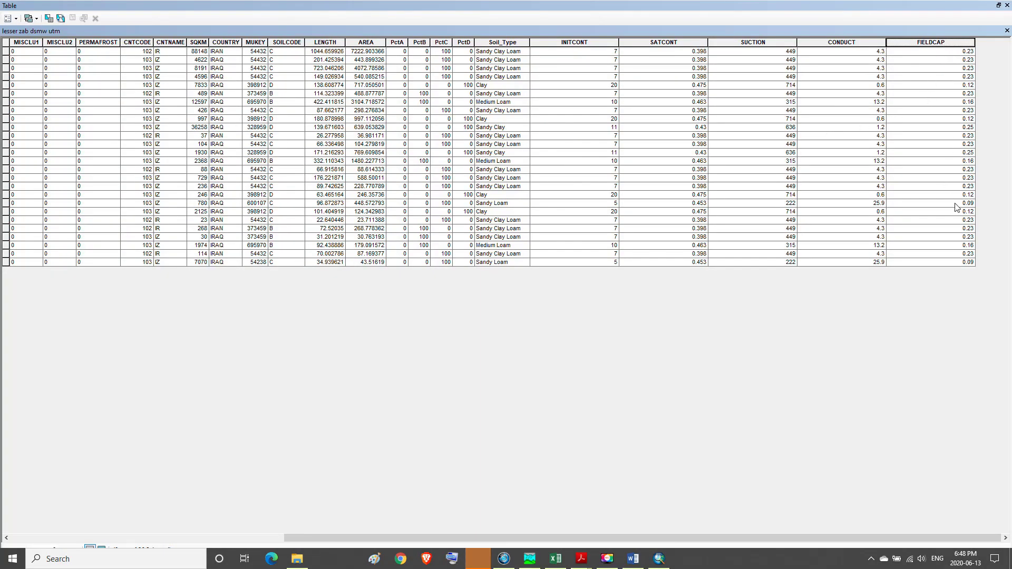
pyautogui.click(998, 5)
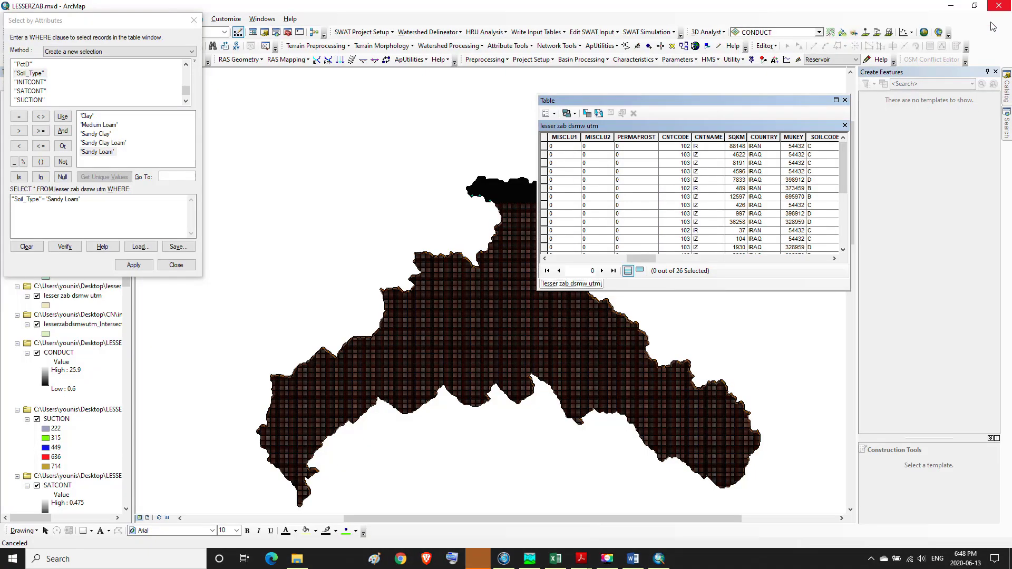
pyautogui.moveTo(653, 259); pyautogui.dragTo(818, 259)
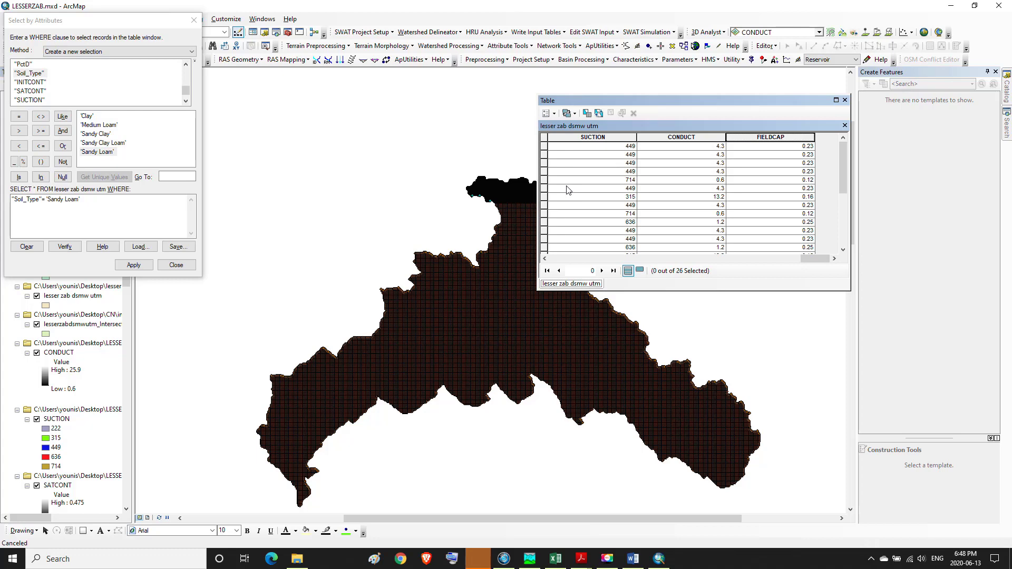
# Add a Double field named INITDEFC to the soil layer's attribute table and close the attribute query window
pyautogui.click(555, 114)
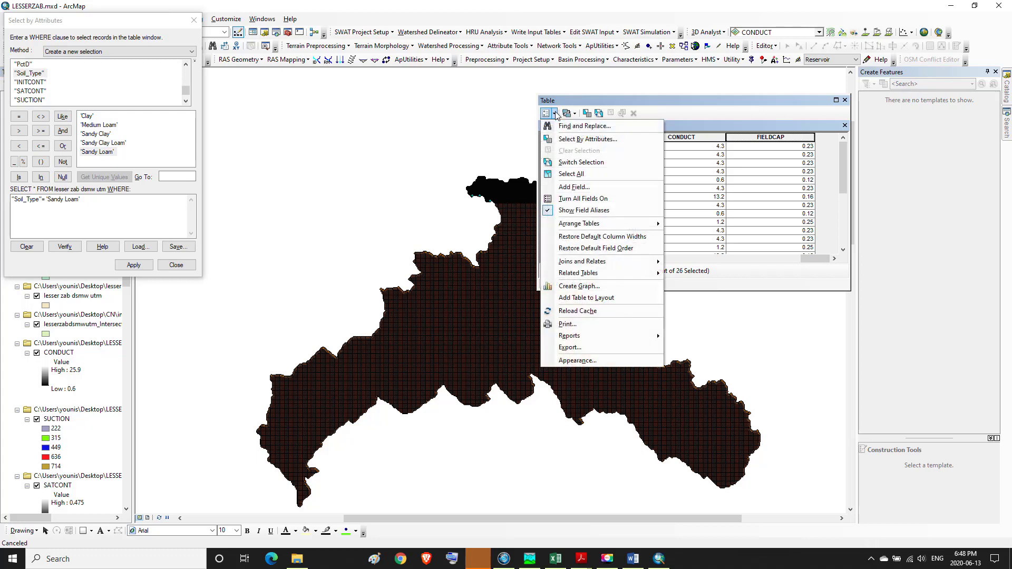
pyautogui.click(570, 188)
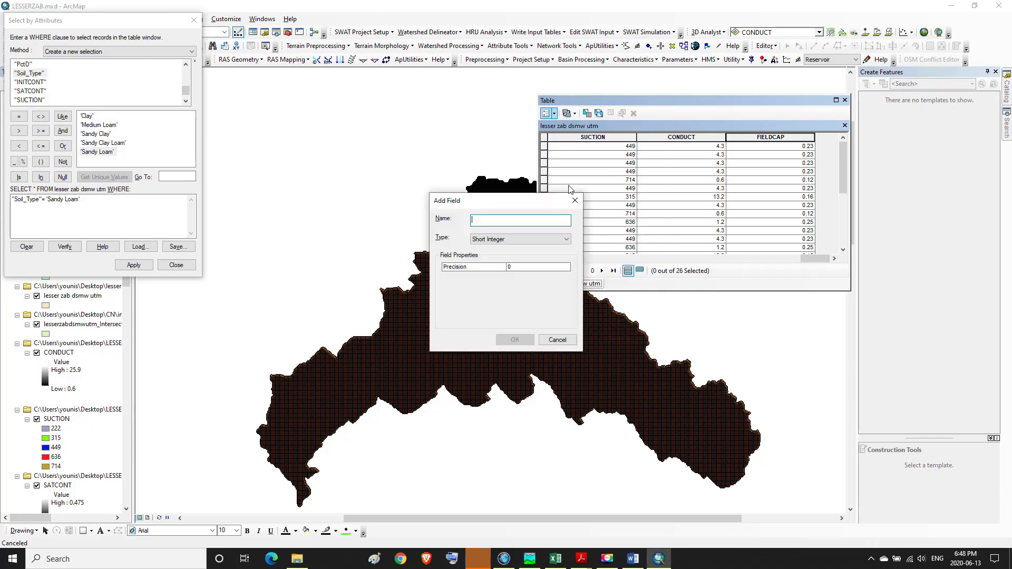
pyautogui.click(565, 240)
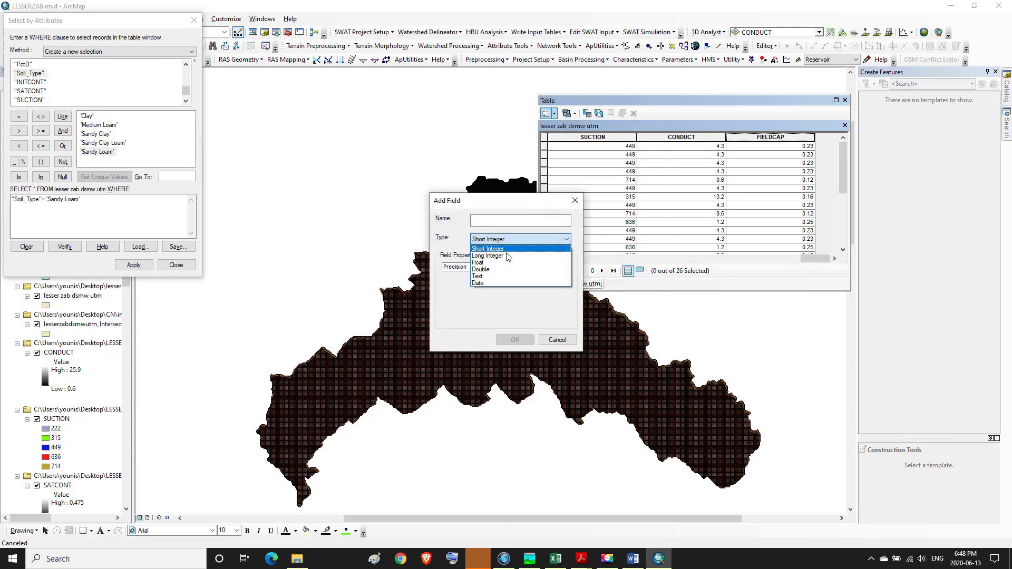
pyautogui.click(483, 270)
pyautogui.click(481, 221)
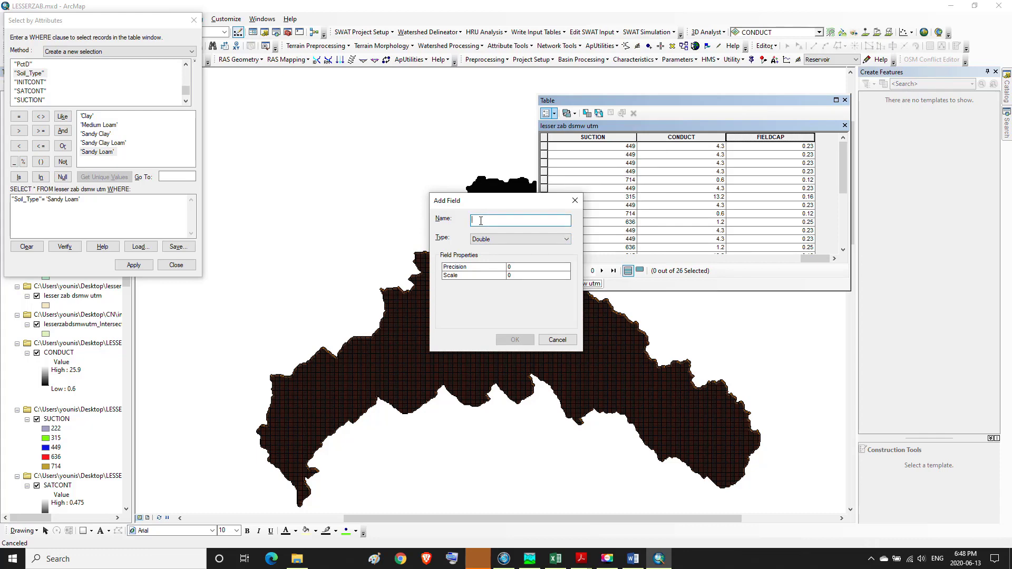
pyautogui.write('INITDEFC')
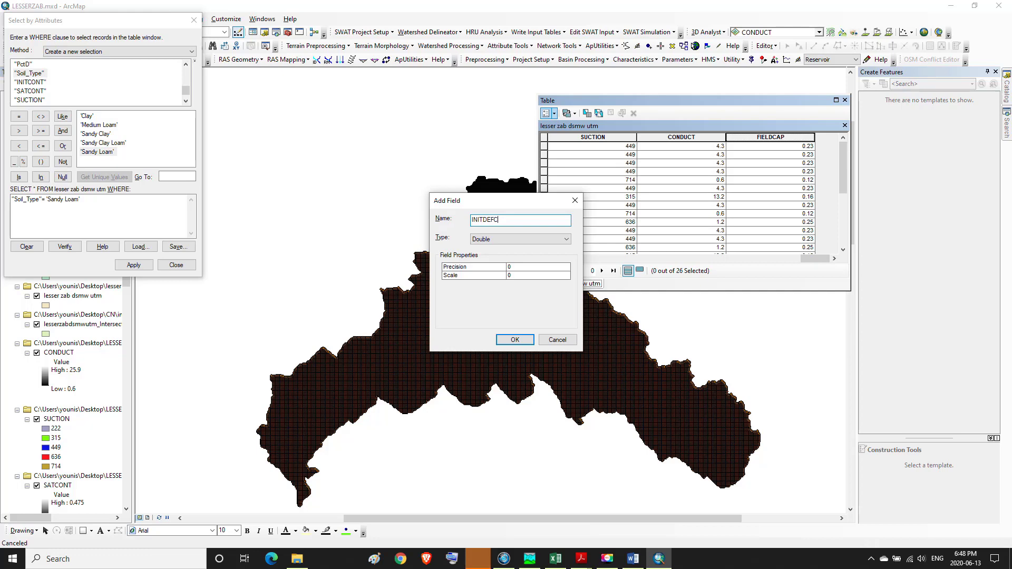
pyautogui.click(514, 341)
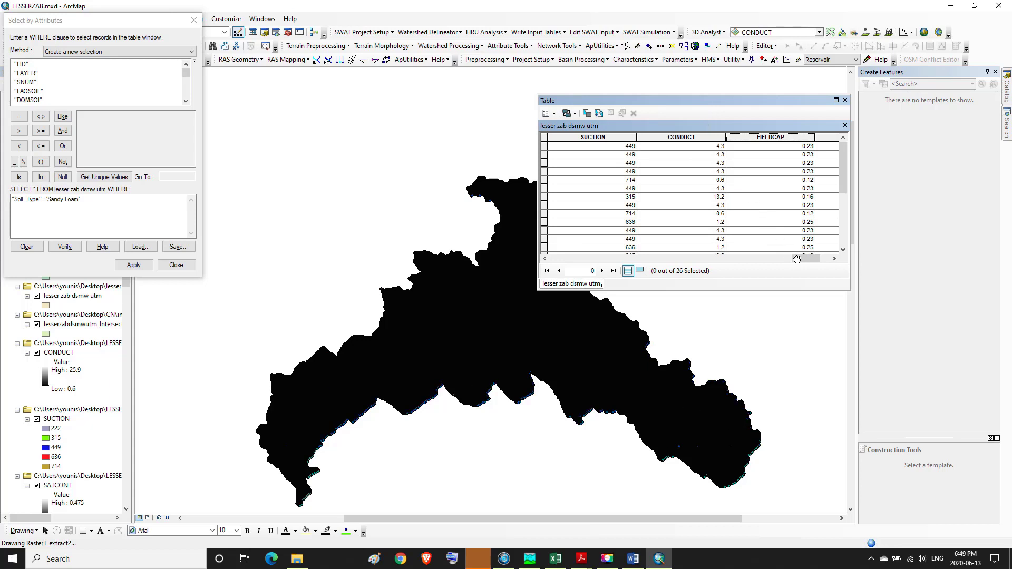
pyautogui.moveTo(802, 262); pyautogui.dragTo(812, 262)
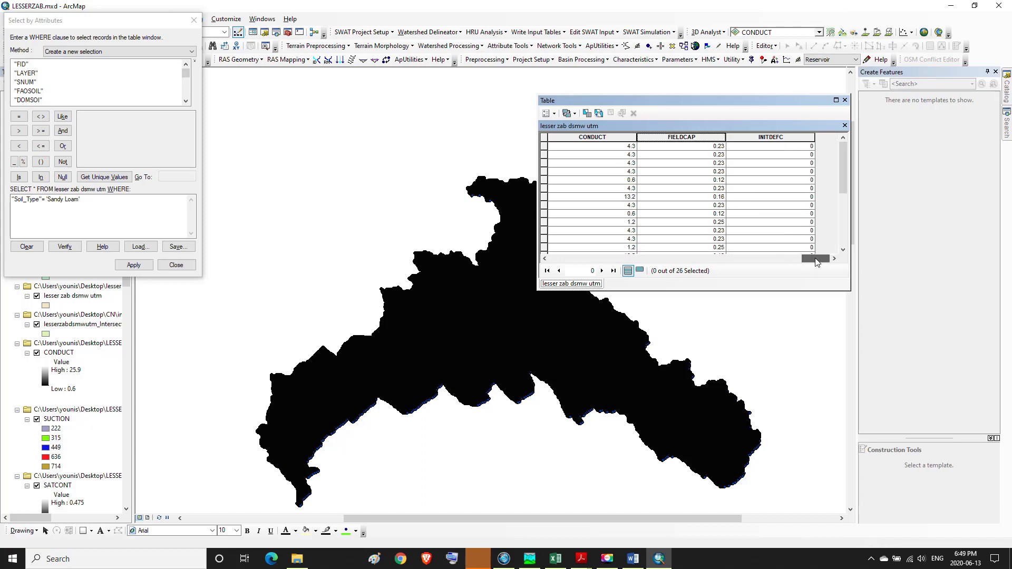
pyautogui.click(193, 20)
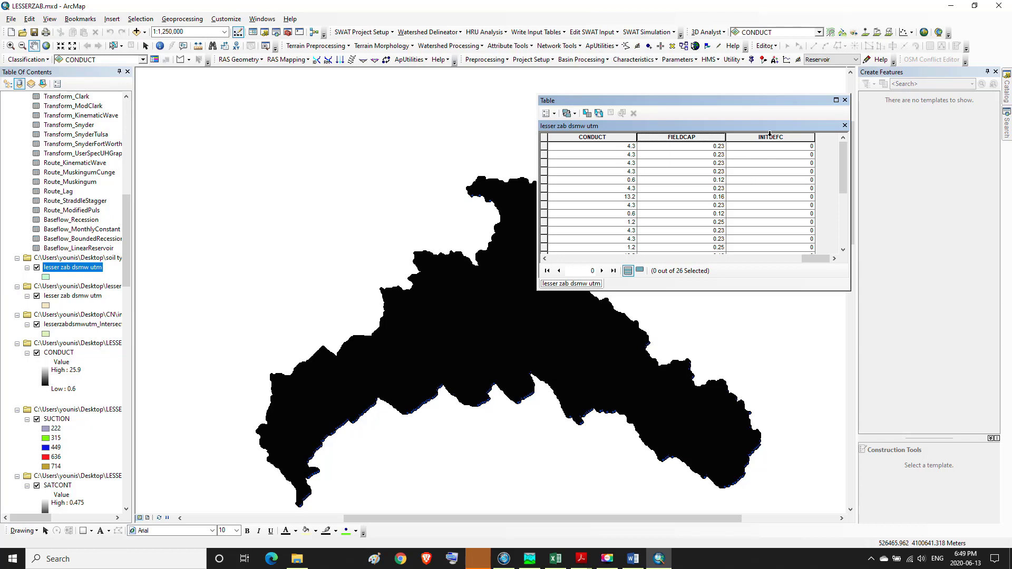
# Review the FIELDCAP and SATCONT values, then open the Field Calculator for INITDEFC and clear its leftover expression
pyautogui.scroll(-1, 721, 253)
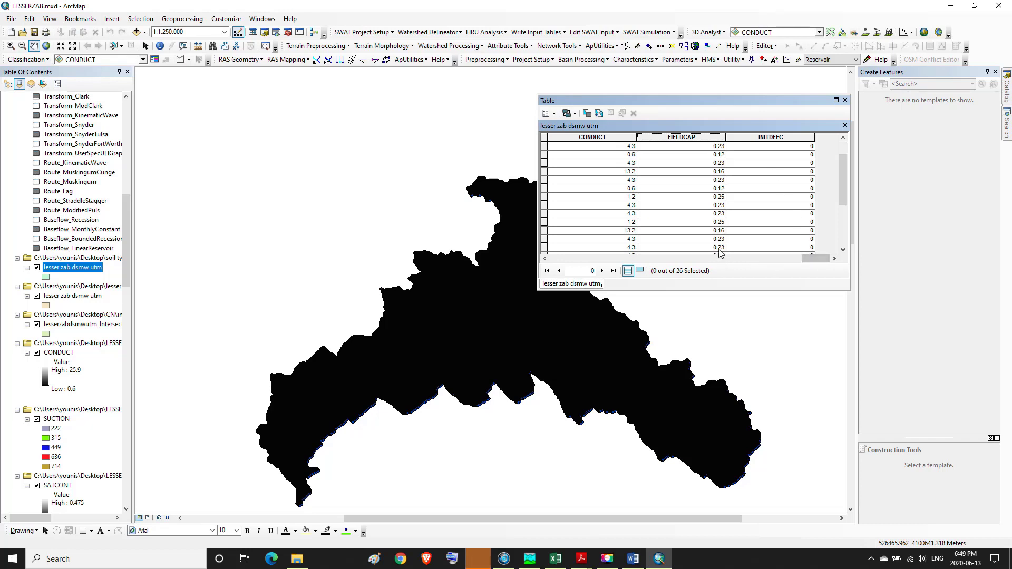
pyautogui.scroll(-1, 708, 220)
pyautogui.scroll(2, 708, 219)
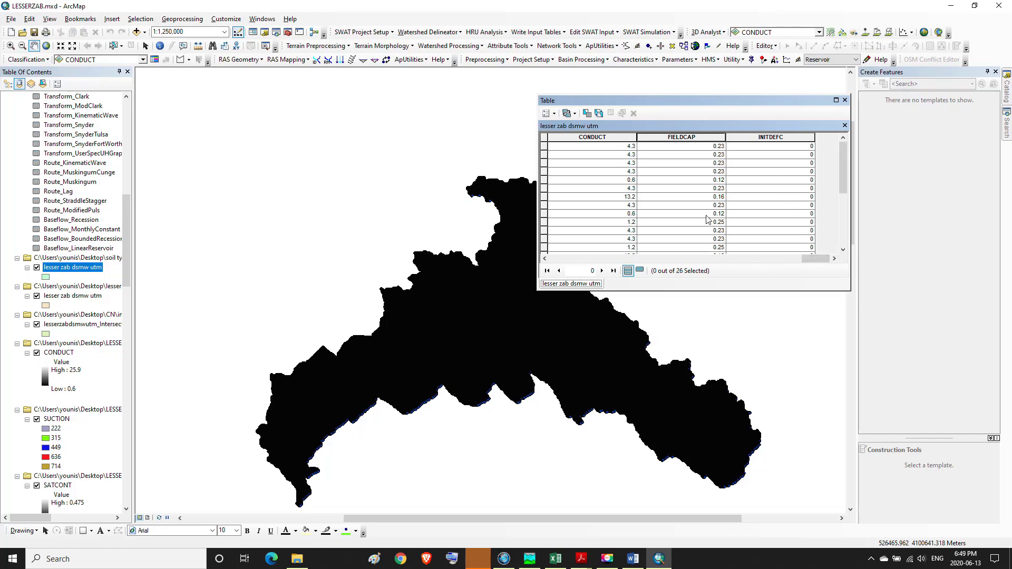
pyautogui.moveTo(804, 259); pyautogui.dragTo(787, 261)
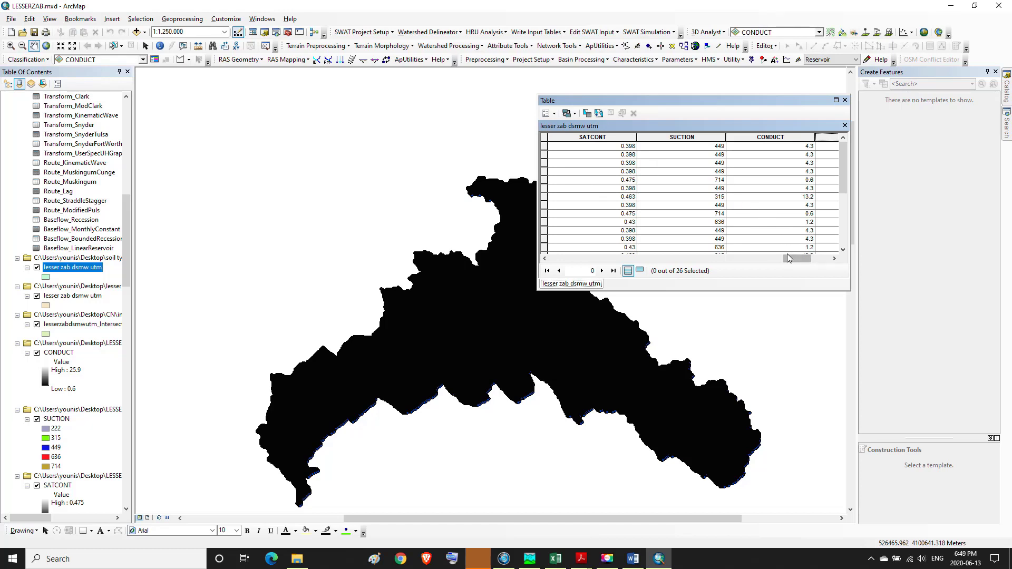
pyautogui.moveTo(789, 262); pyautogui.dragTo(808, 261)
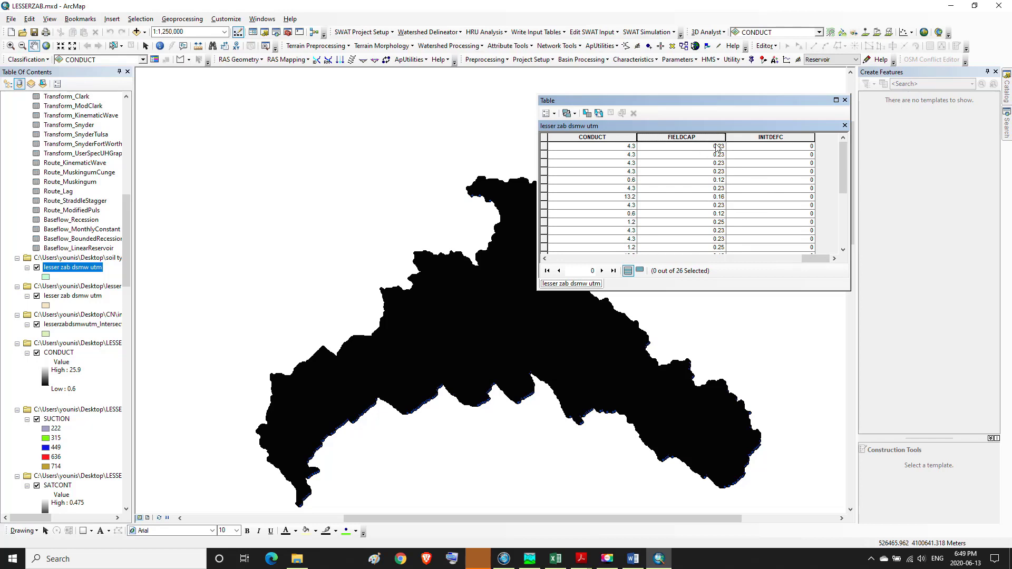
pyautogui.rightClick(777, 136)
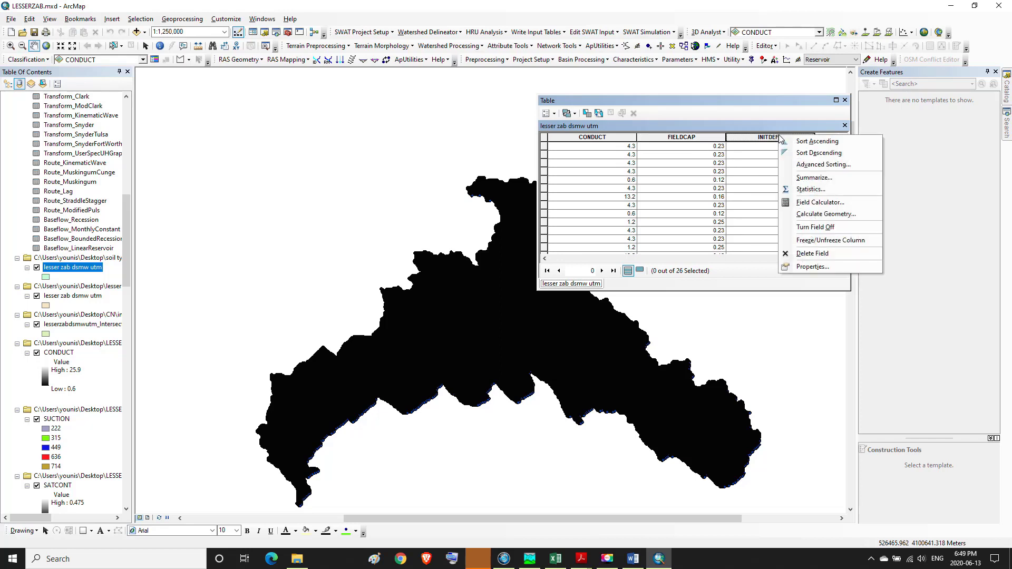
pyautogui.click(811, 203)
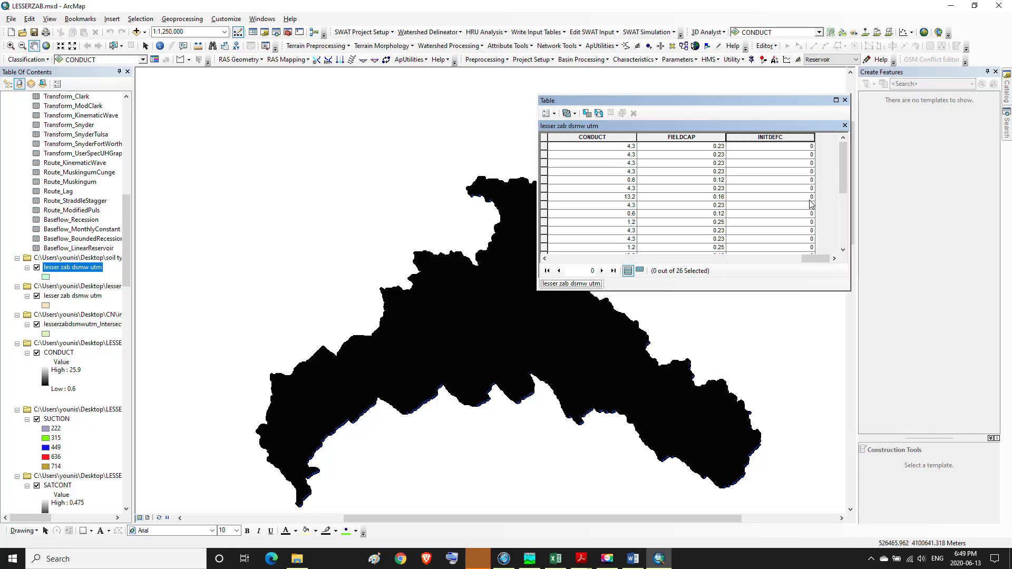
pyautogui.click(479, 308)
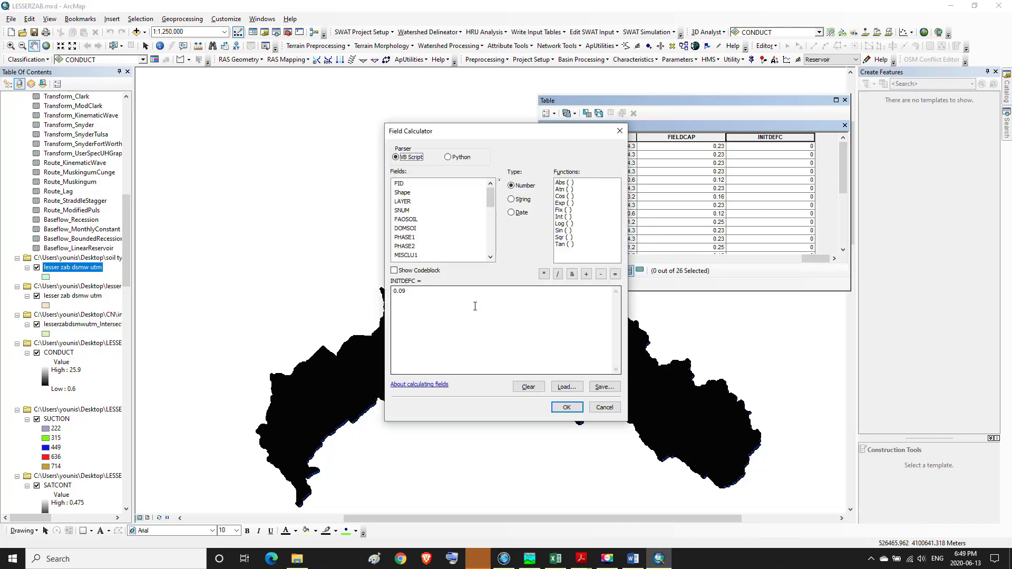
pyautogui.click(419, 294)
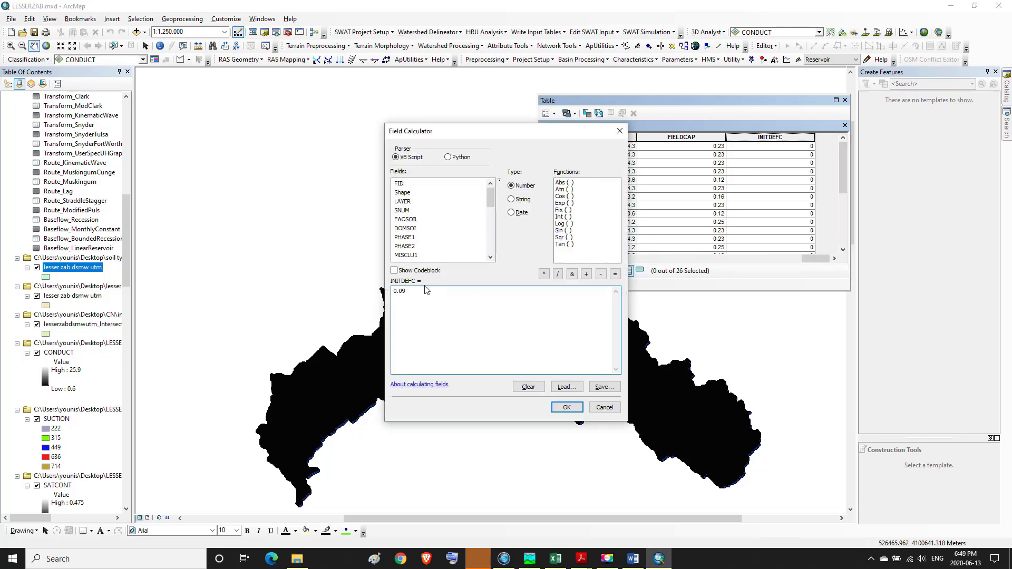
pyautogui.press('BackSpace')
pyautogui.press('BackSpace')
pyautogui.press('BackSpace')
pyautogui.press('BackSpace')
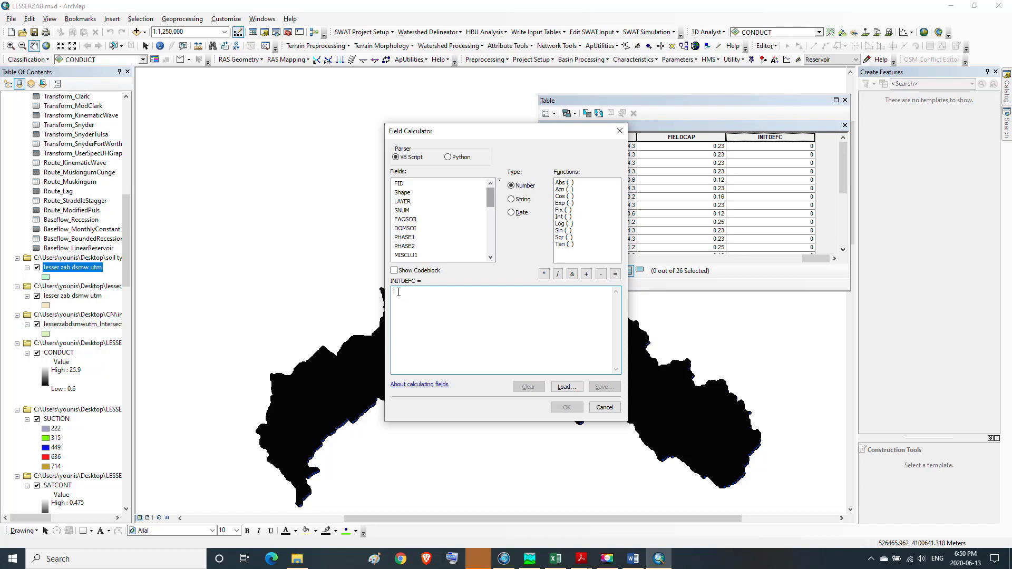
# Calculate INITDEFC as ([SATCONT]-[FIELDCAP])*1500 for all soil records and check the resulting column
pyautogui.write('(')
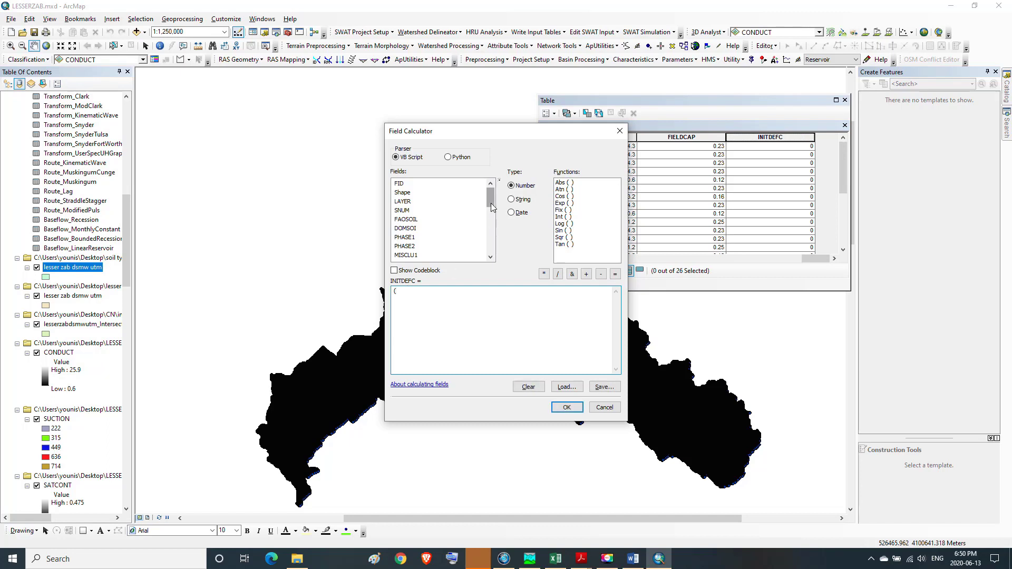
pyautogui.moveTo(490, 200); pyautogui.dragTo(495, 256)
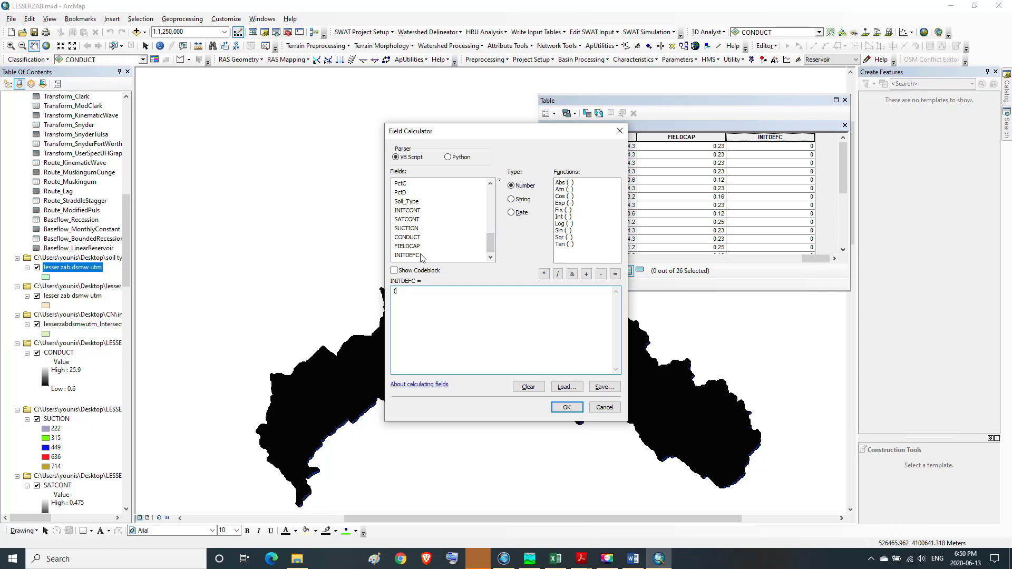
pyautogui.doubleClick(410, 221)
pyautogui.write('-')
pyautogui.doubleClick(409, 246)
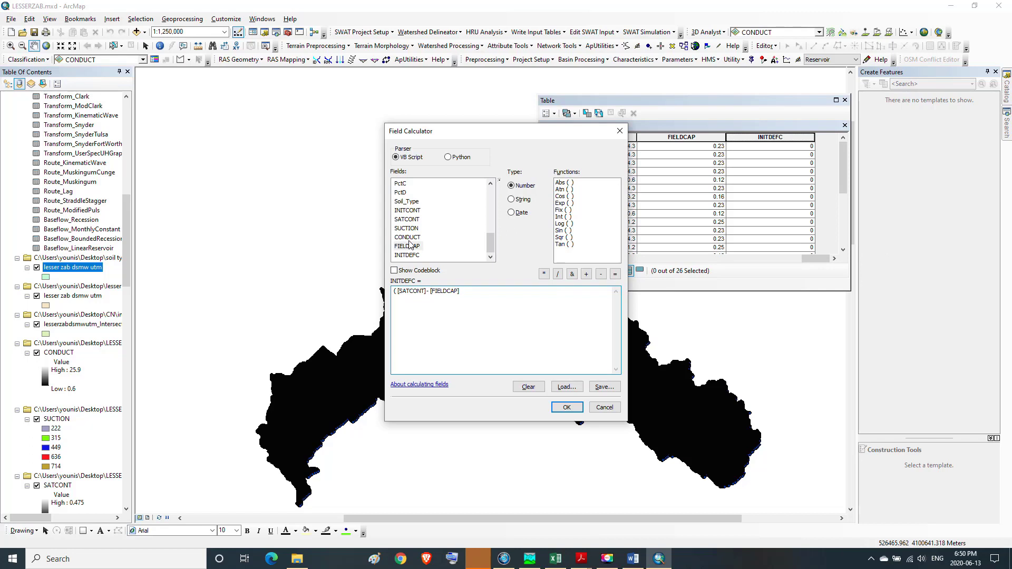
pyautogui.write(')*1500')
pyautogui.click(566, 407)
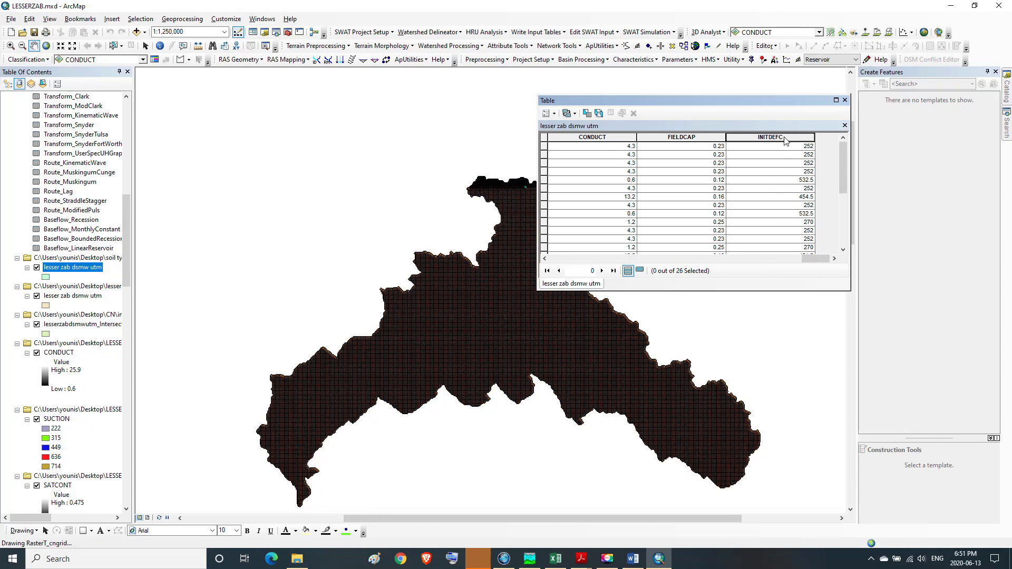
pyautogui.click(785, 138)
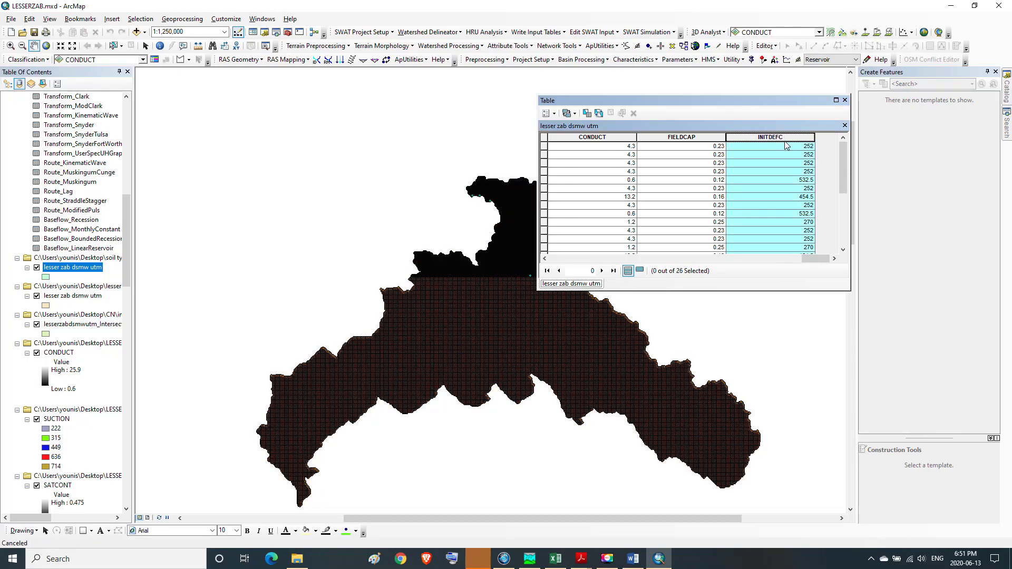
pyautogui.click(784, 147)
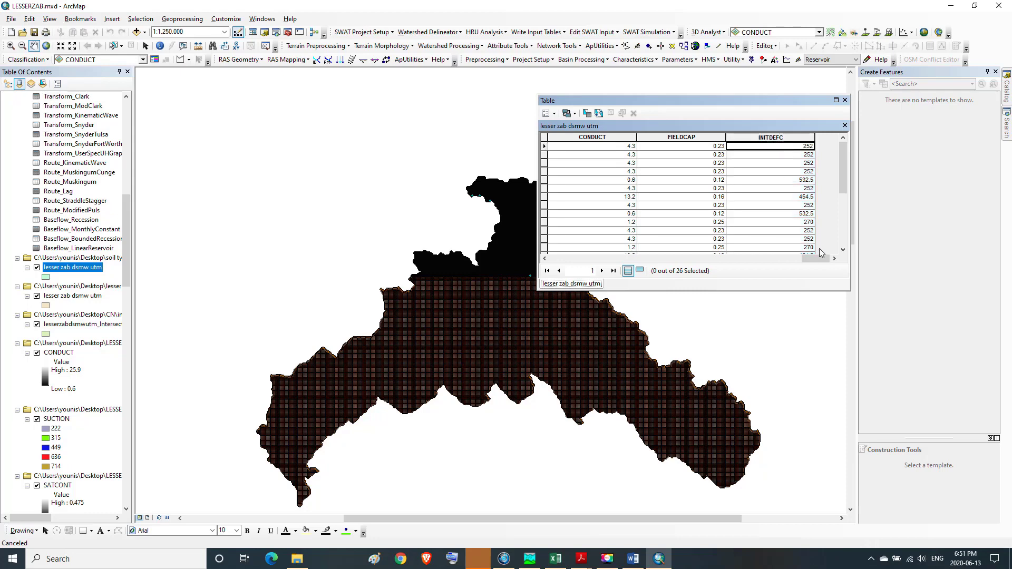
pyautogui.moveTo(820, 258)
pyautogui.mouseDown()
pyautogui.moveTo(798, 262)
pyautogui.moveTo(828, 262)
pyautogui.mouseUp()
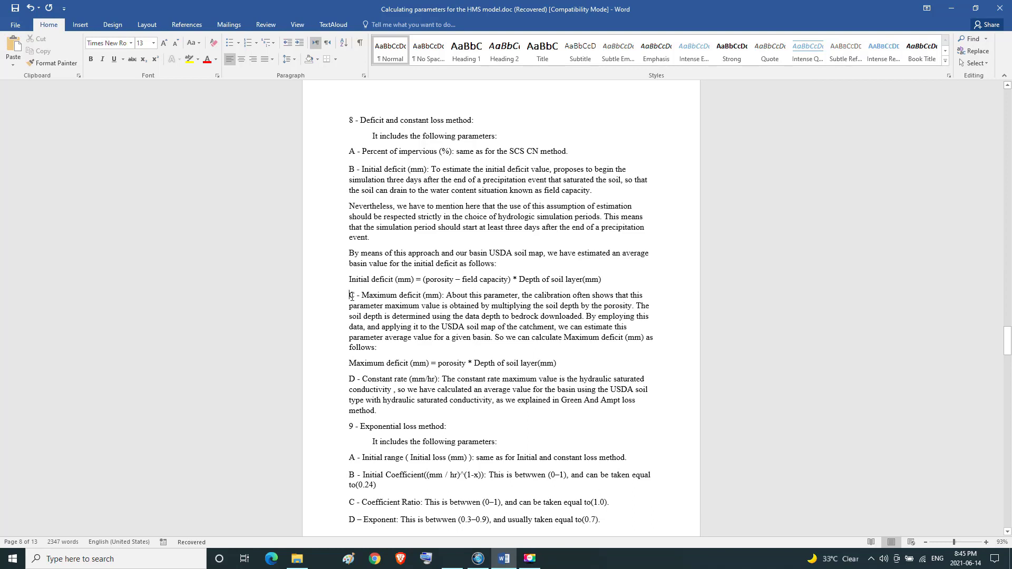
# Switch to the HMS parameters document in Word and look up the Maximum deficit formula of the deficit and constant loss method
pyautogui.moveTo(348, 295); pyautogui.dragTo(447, 296)
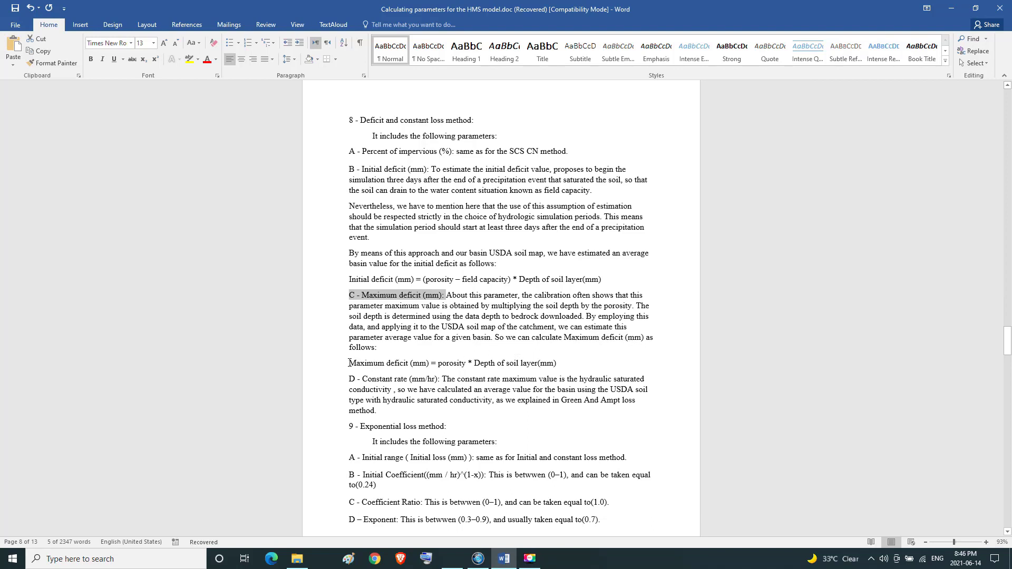
pyautogui.moveTo(349, 363); pyautogui.dragTo(564, 366)
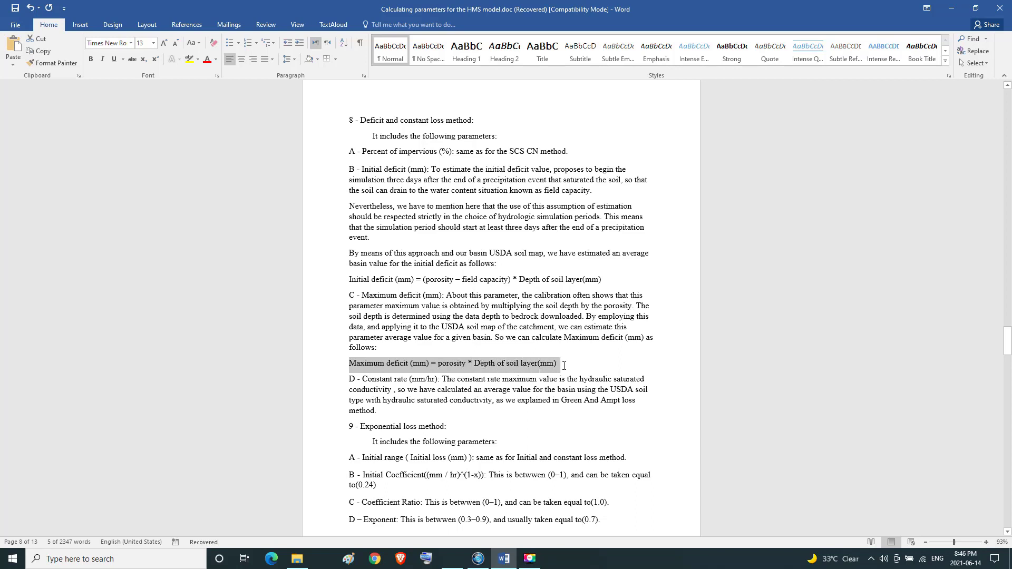
pyautogui.click(560, 361)
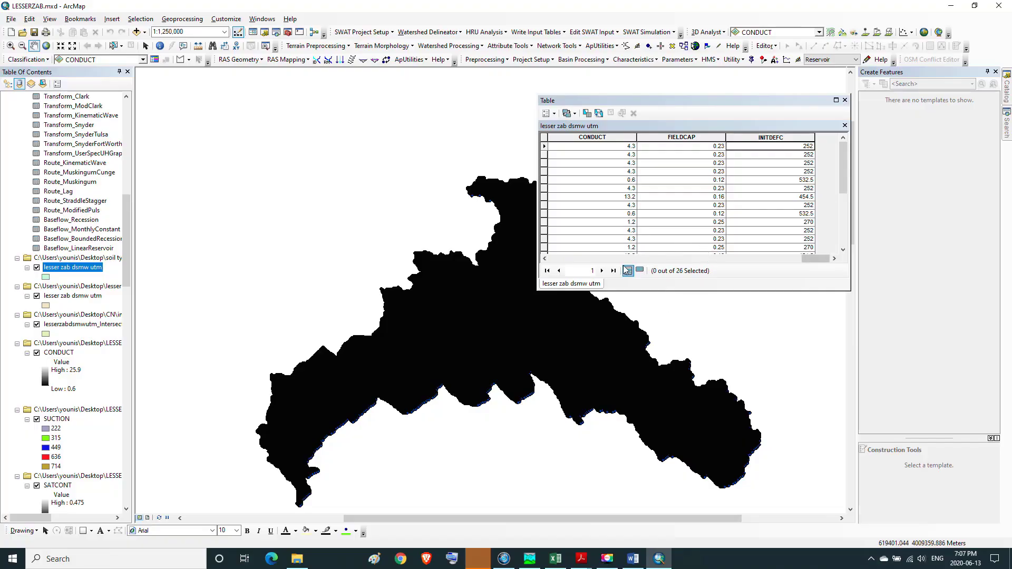
# Switch to ArcMap and examine the SATCONT column that supplies the porosity in the soil attribute table
pyautogui.click(544, 259)
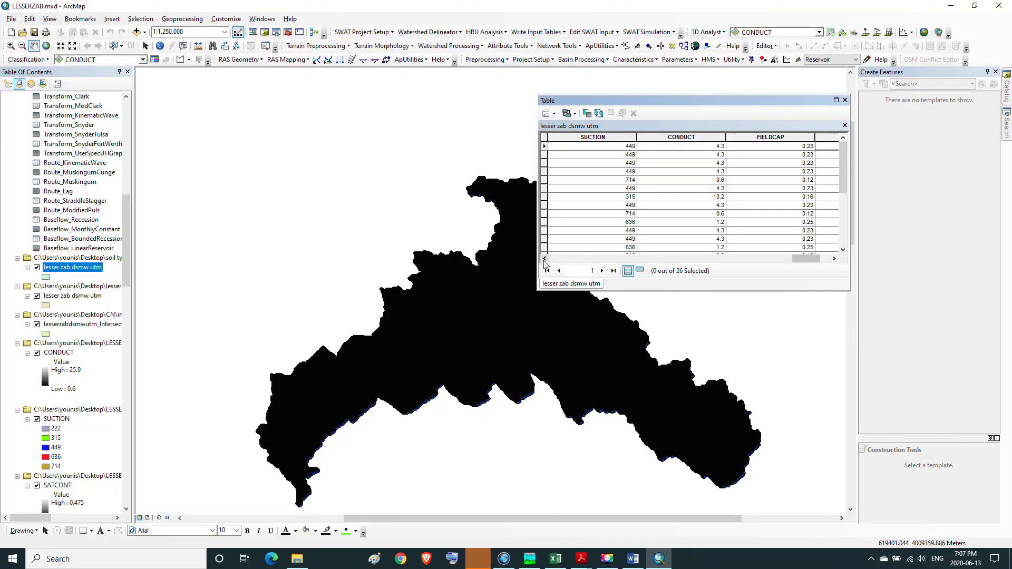
pyautogui.click(545, 260)
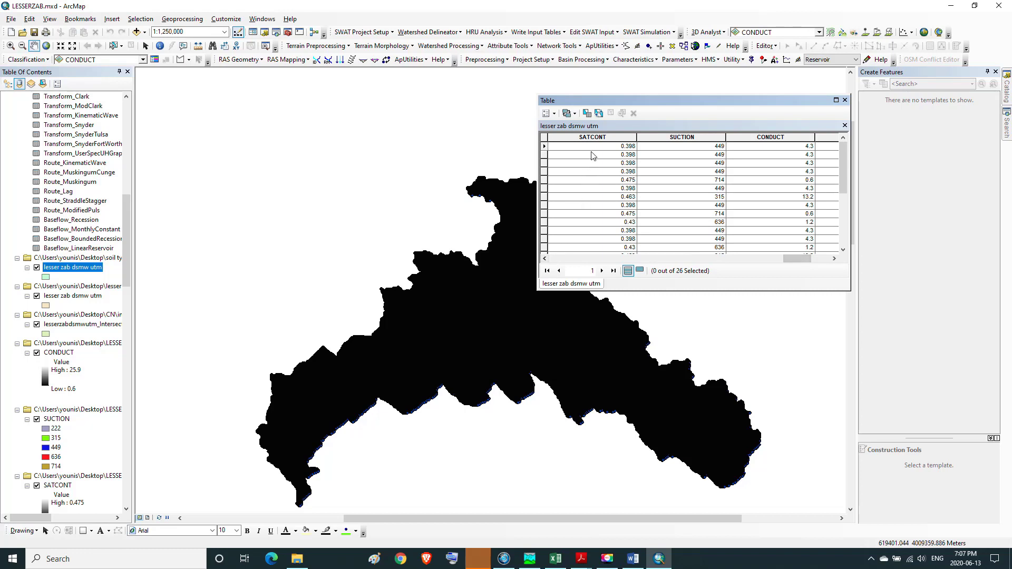
pyautogui.click(603, 137)
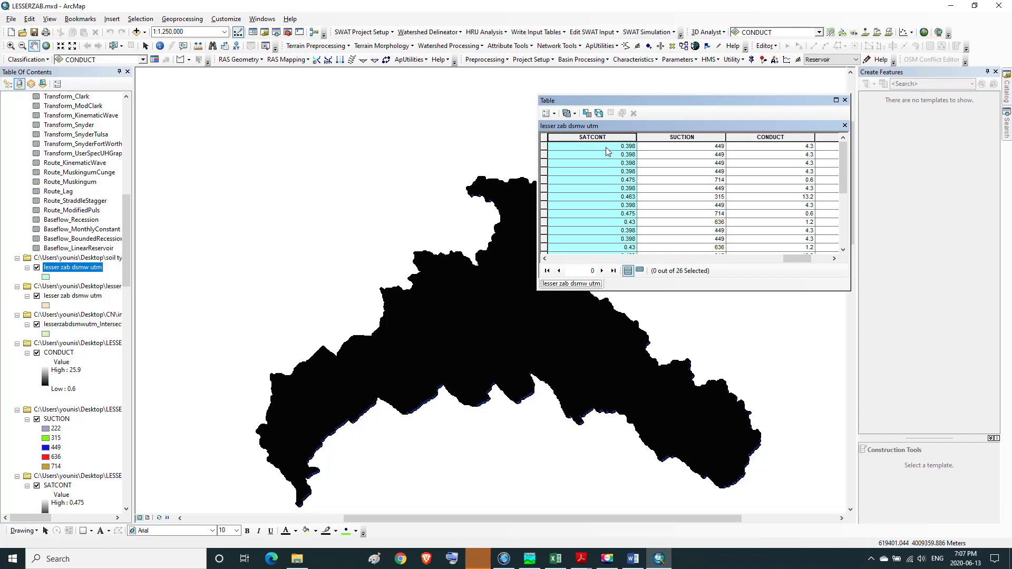
pyautogui.click(834, 258)
pyautogui.click(834, 258)
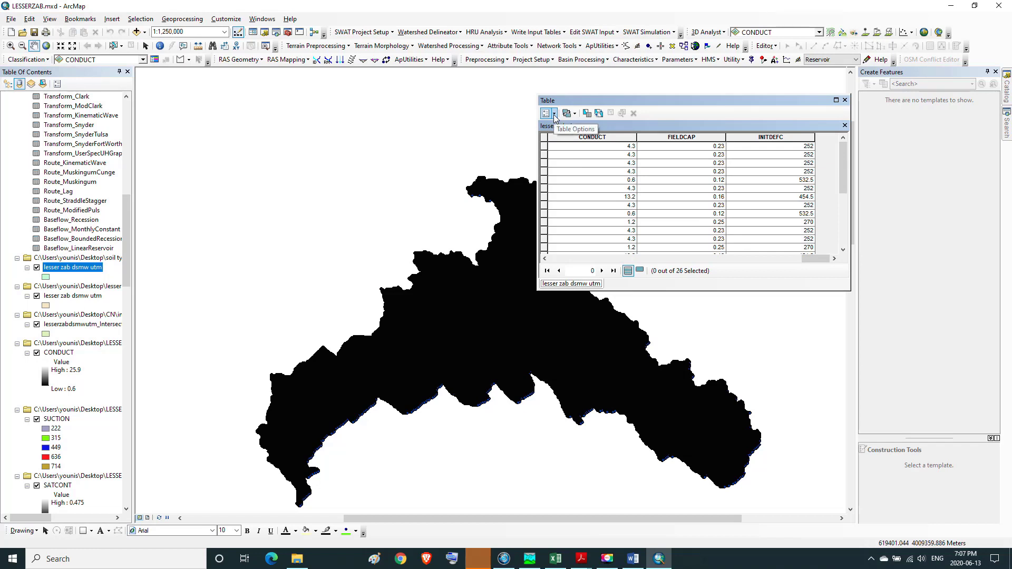
# Add a Double field named MAXDEFC to the lesser zab dsmw utm attribute table
pyautogui.click(554, 114)
pyautogui.click(561, 187)
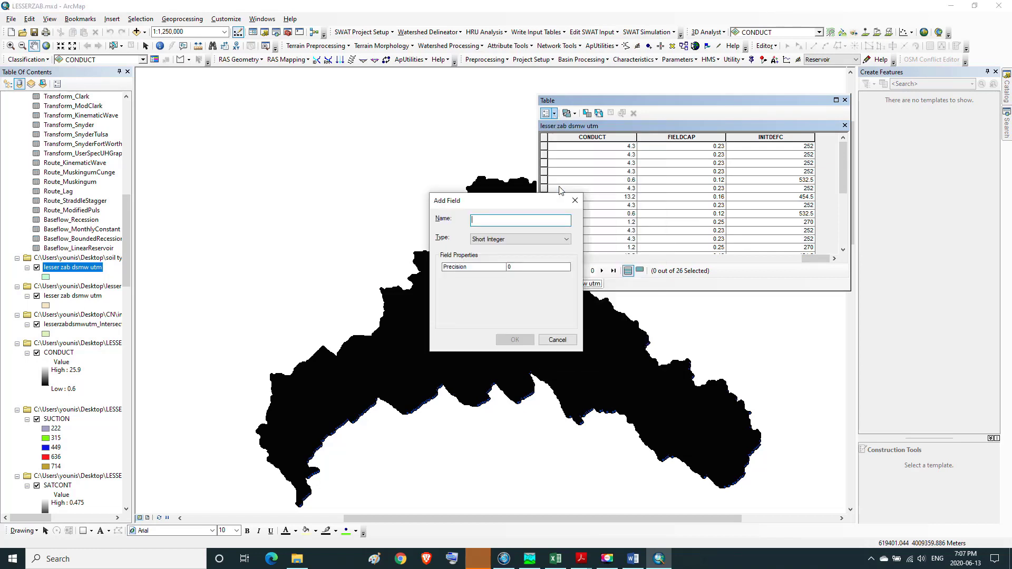
pyautogui.click(509, 239)
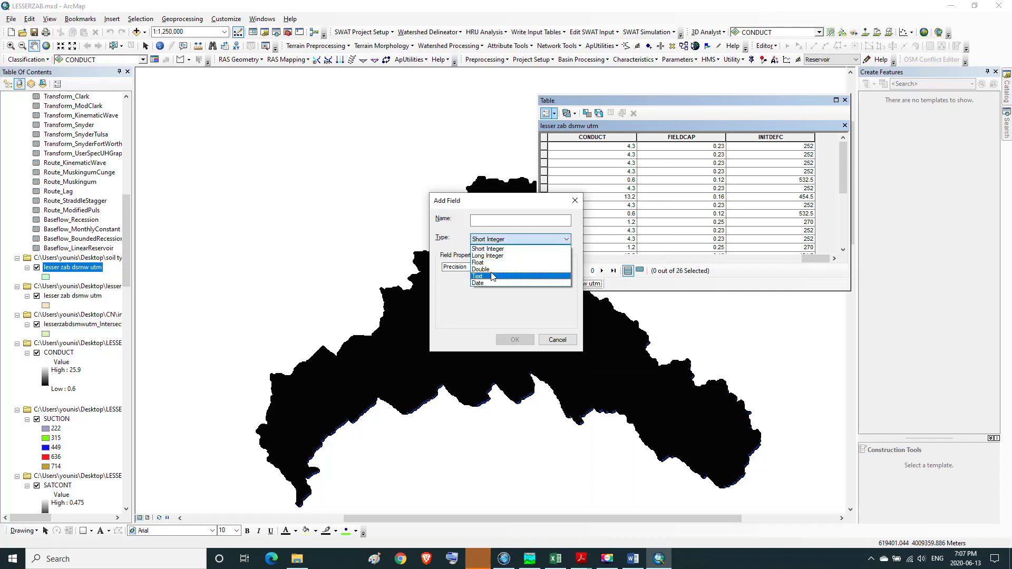
pyautogui.click(491, 270)
pyautogui.click(481, 221)
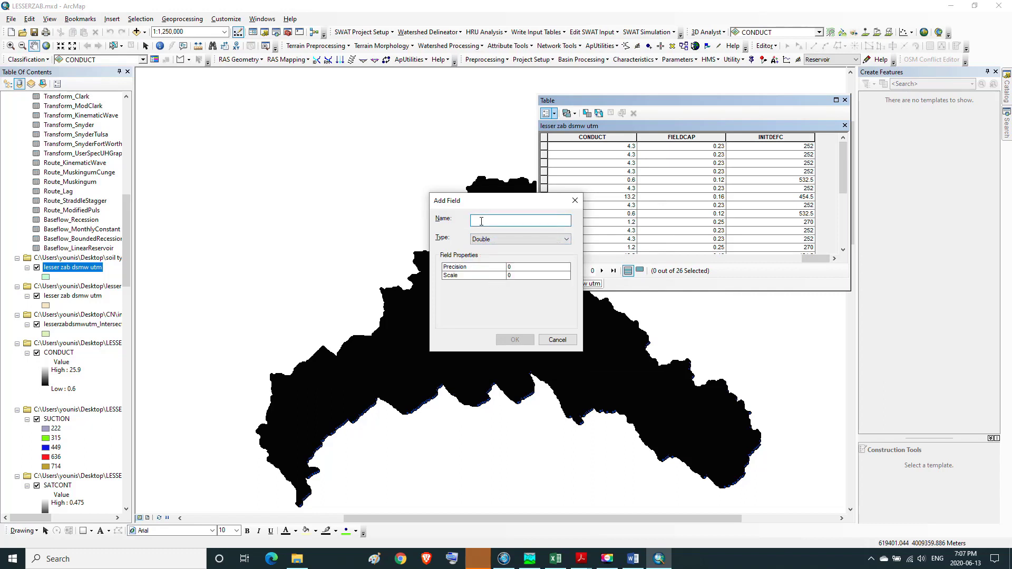
pyautogui.write('MAXD')
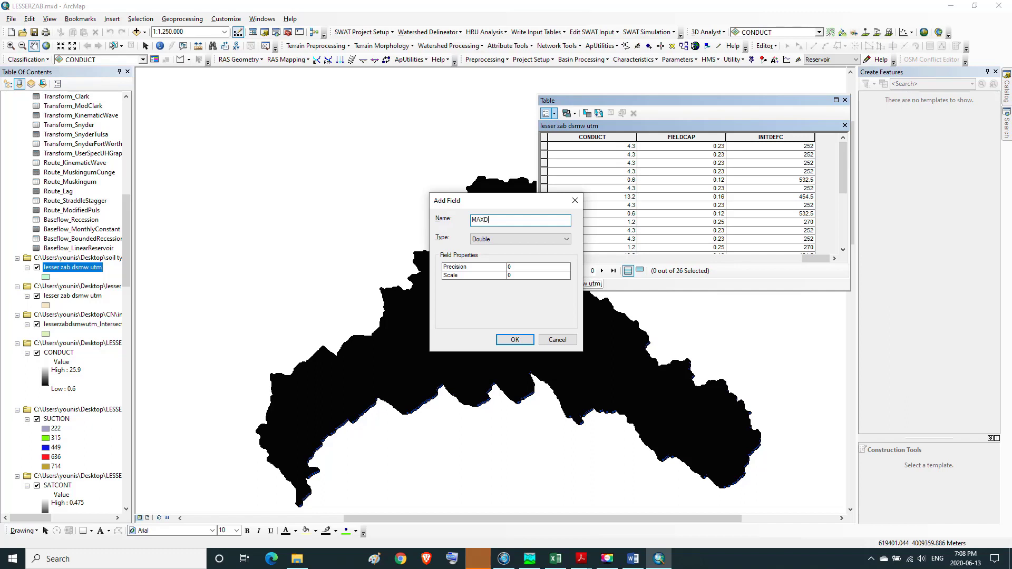
pyautogui.write('EFC')
pyautogui.click(515, 340)
# Open the Field Calculator for MAXDEFC, accepting calculation outside an edit session, and clear the leftover expression
pyautogui.moveTo(814, 255); pyautogui.dragTo(824, 255)
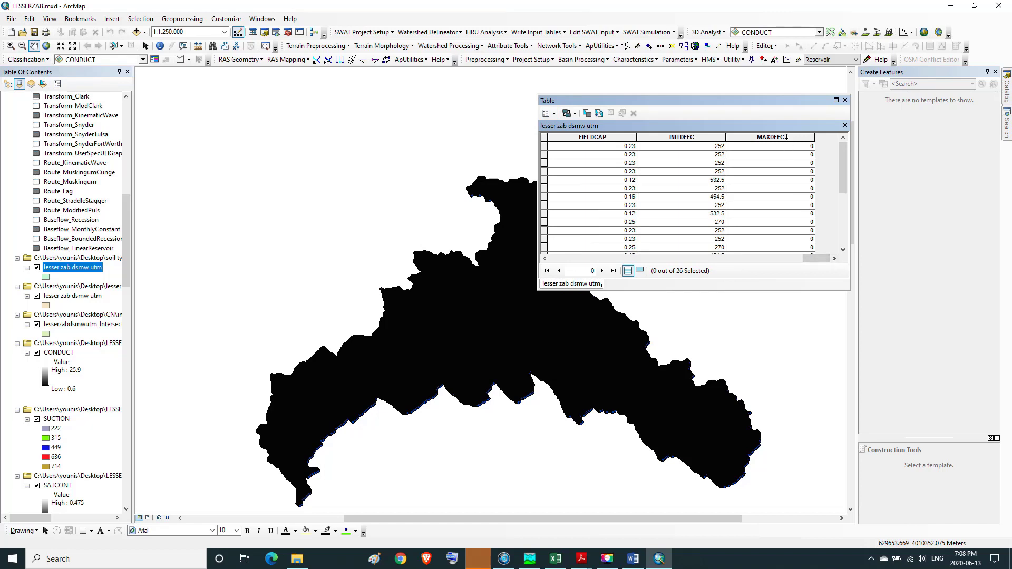
pyautogui.rightClick(786, 137)
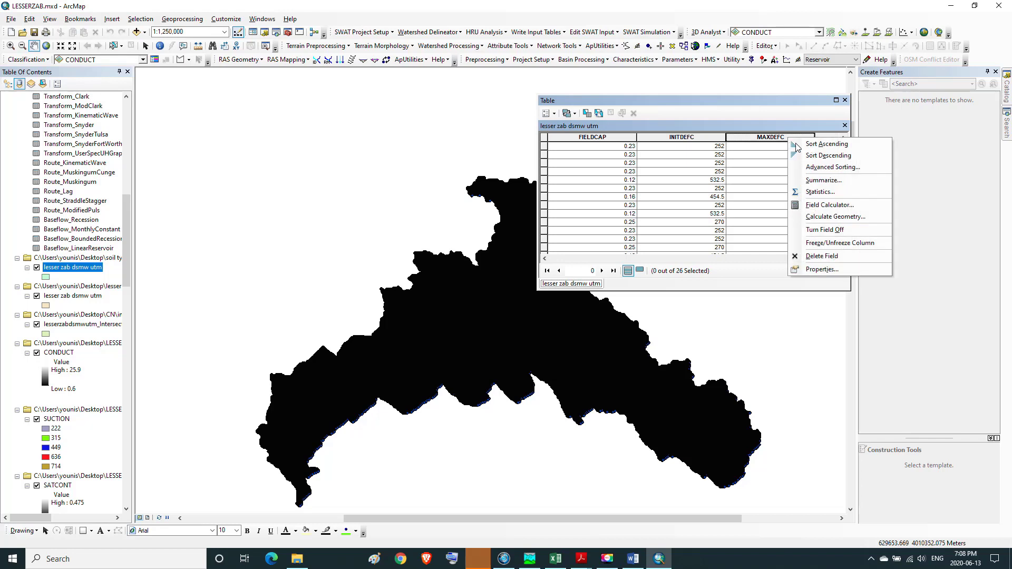
pyautogui.click(816, 207)
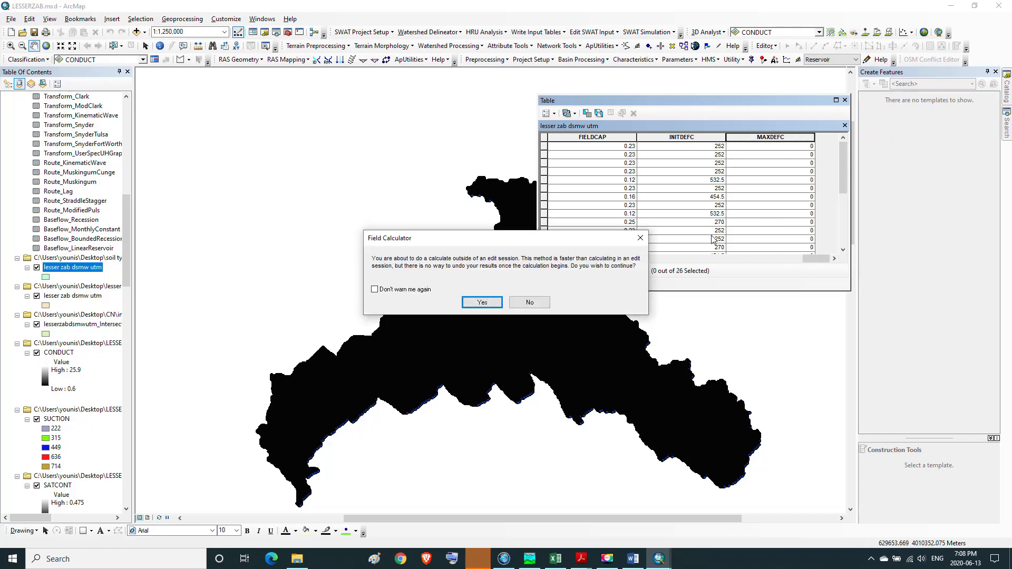
pyautogui.click(491, 304)
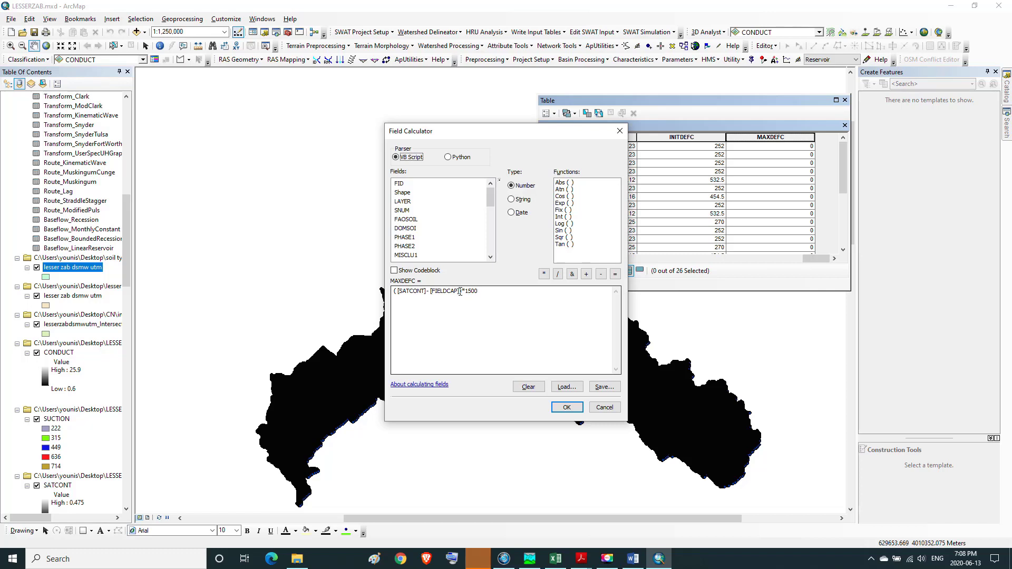
pyautogui.click(479, 290)
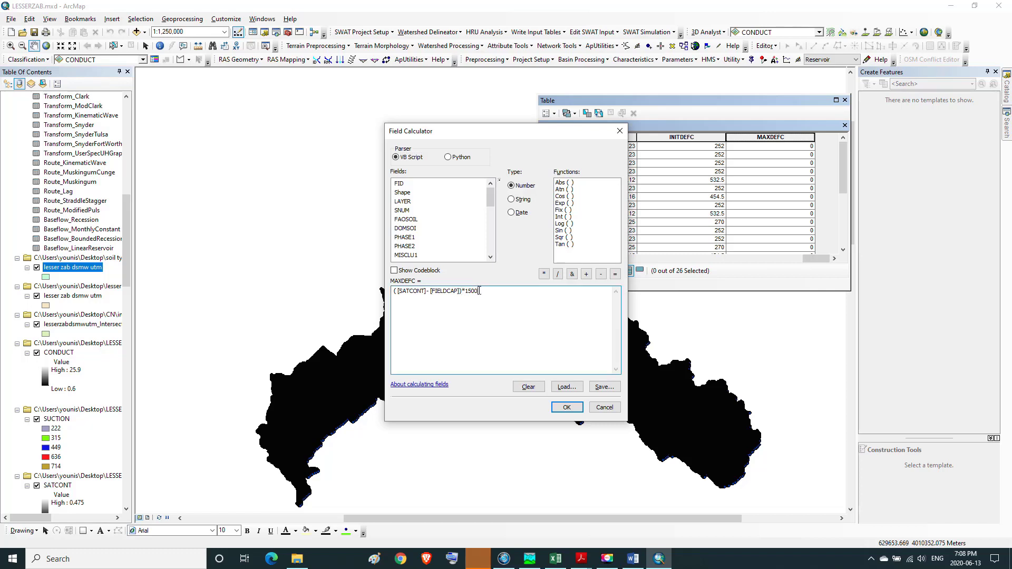
pyautogui.press('BackSpace')
pyautogui.press('BackSpace')
pyautogui.press('BackSpace')
pyautogui.press('BackSpace')
pyautogui.press('BackSpace')
pyautogui.press('BackSpace')
pyautogui.press('BackSpace')
pyautogui.press('BackSpace')
pyautogui.press('BackSpace')
pyautogui.press('BackSpace')
pyautogui.press('BackSpace')
pyautogui.press('BackSpace')
pyautogui.press('BackSpace')
pyautogui.press('BackSpace')
pyautogui.press('BackSpace')
pyautogui.press('BackSpace')
pyautogui.press('BackSpace')
pyautogui.press('BackSpace')
pyautogui.press('BackSpace')
pyautogui.press('BackSpace')
# Calculate MAXDEFC as [SATCONT]*1500 for all soil records
pyautogui.moveTo(490, 198); pyautogui.dragTo(494, 239)
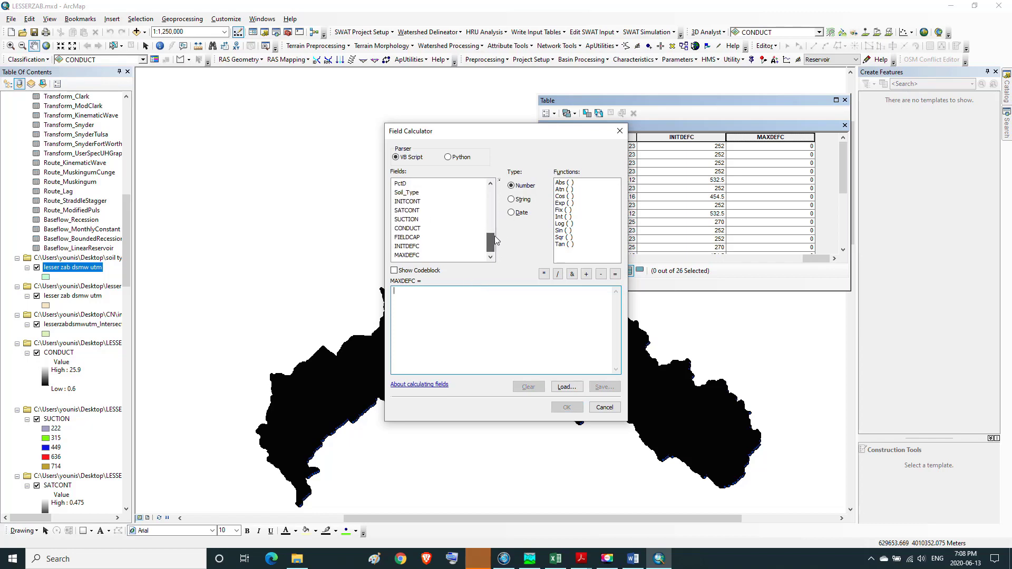
pyautogui.doubleClick(416, 211)
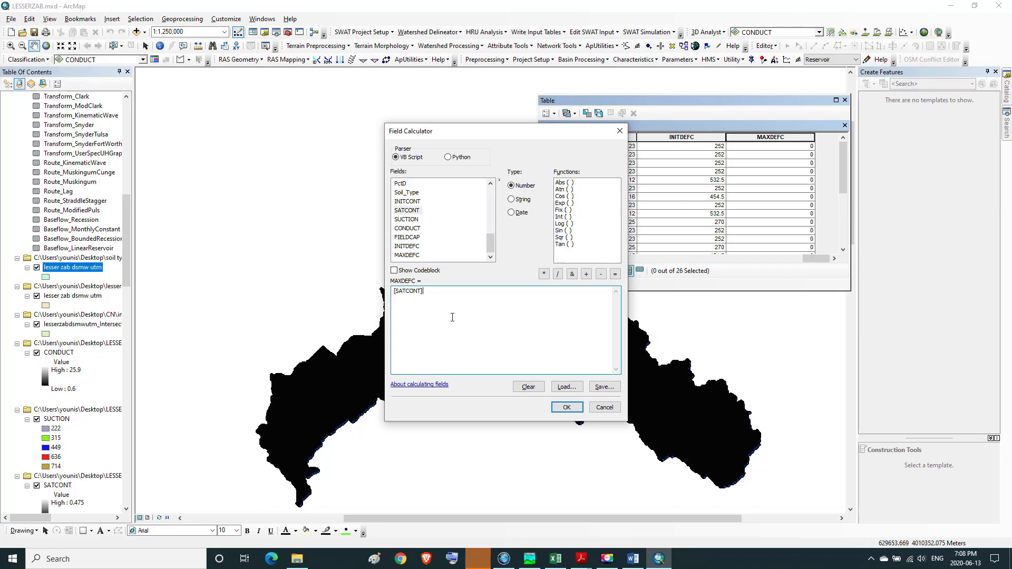
pyautogui.write('*1500')
pyautogui.click(566, 406)
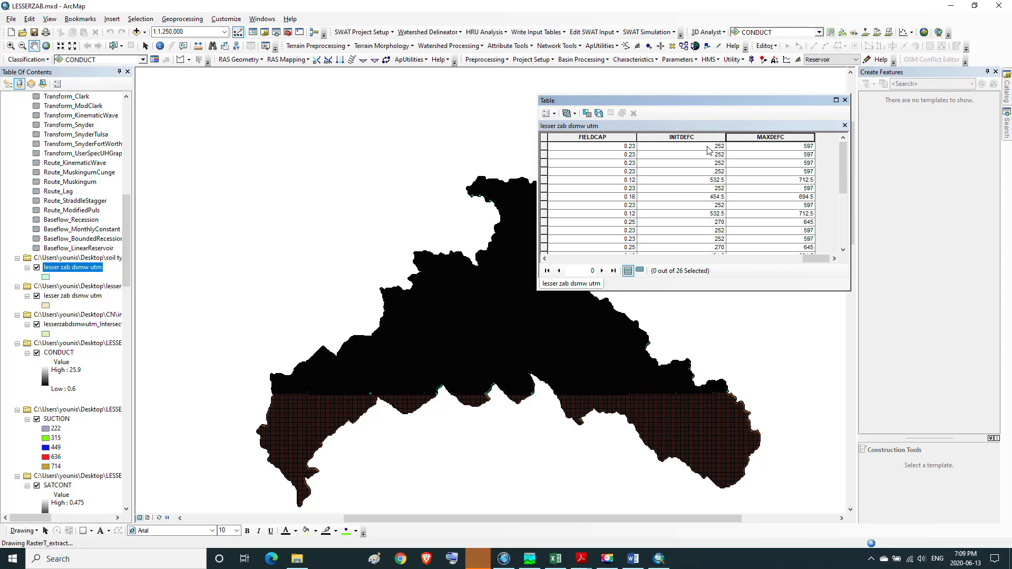
# Switch to the HMS parameters document in Word and look up the Constant rate definition of the deficit and constant loss method
pyautogui.moveTo(633, 560)
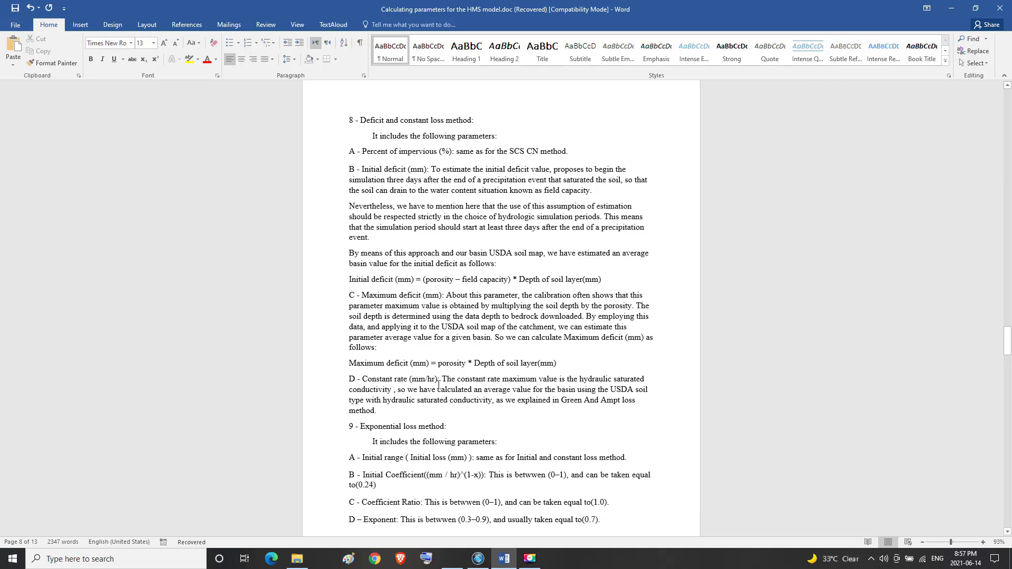
pyautogui.moveTo(349, 379); pyautogui.dragTo(442, 378)
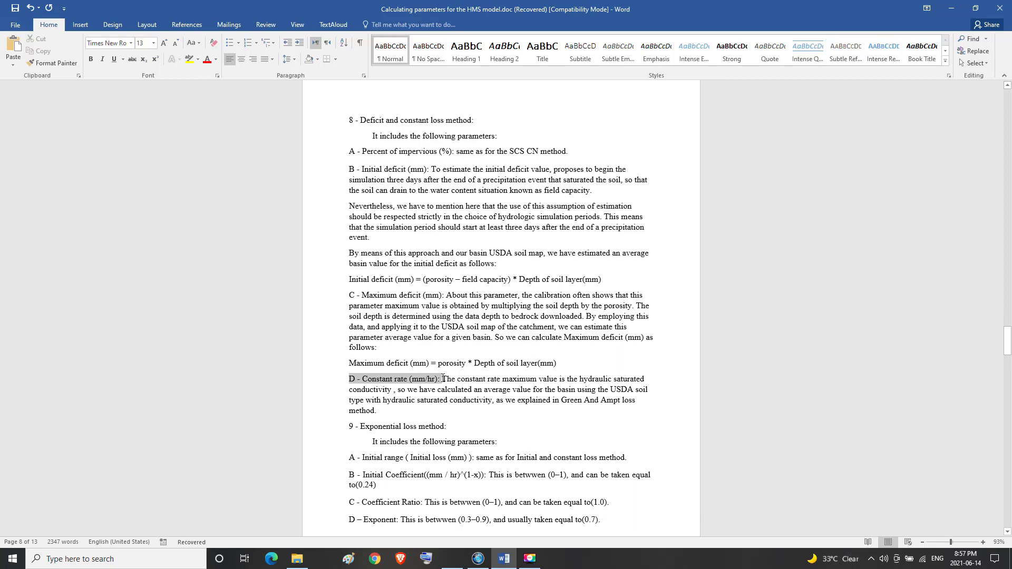
pyautogui.click(443, 379)
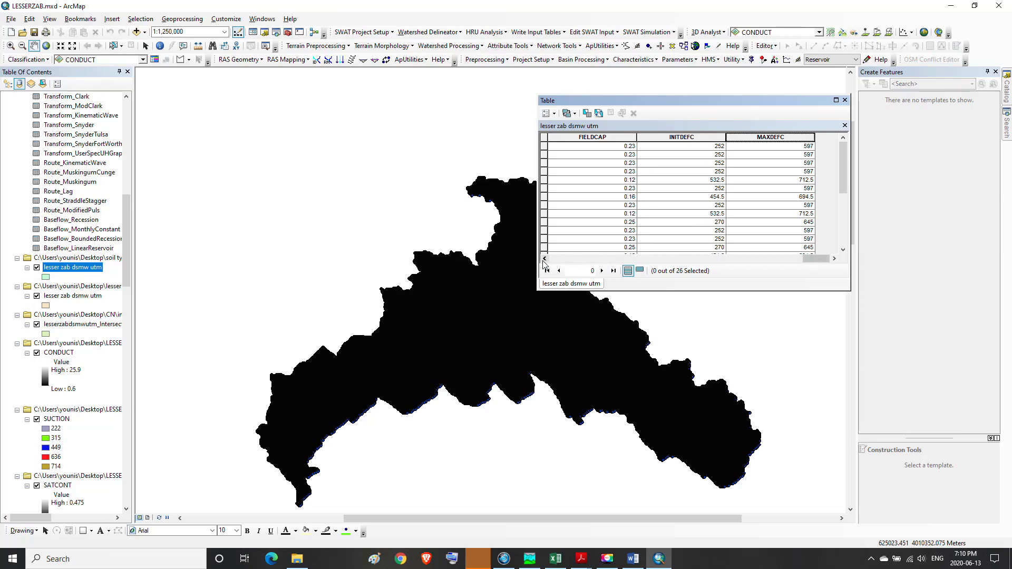
# Switch to ArcMap and examine the CONDUCT column alongside INITDEFC and MAXDEFC in the soil attribute table
pyautogui.click(545, 258)
pyautogui.click(545, 258)
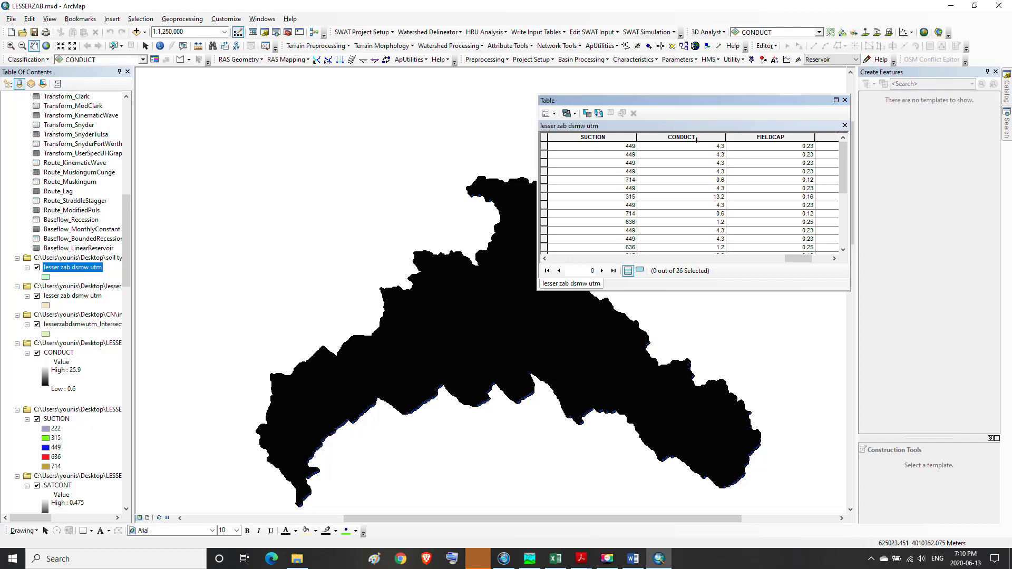
pyautogui.moveTo(792, 258); pyautogui.dragTo(817, 265)
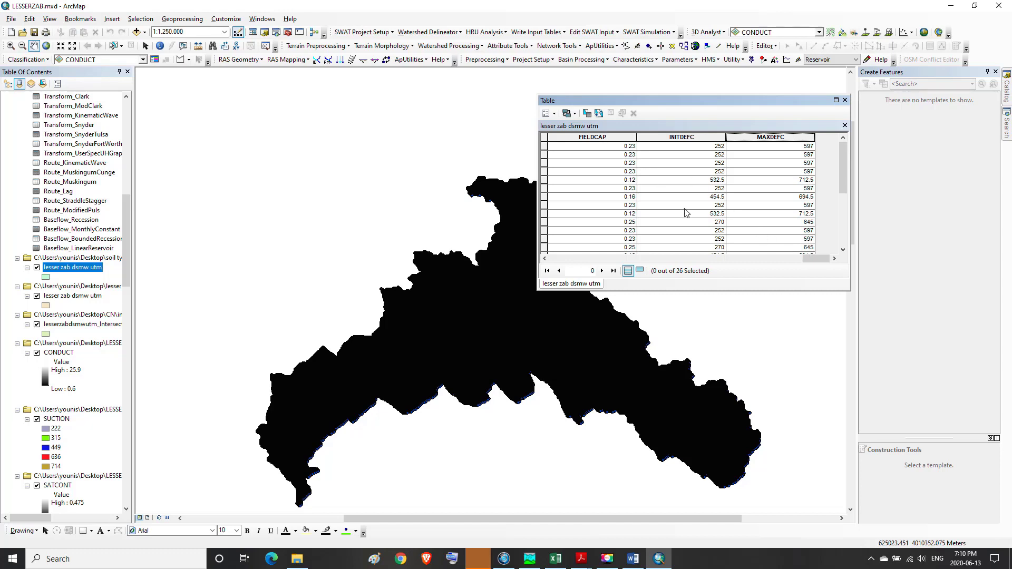
pyautogui.click(545, 258)
pyautogui.click(545, 258)
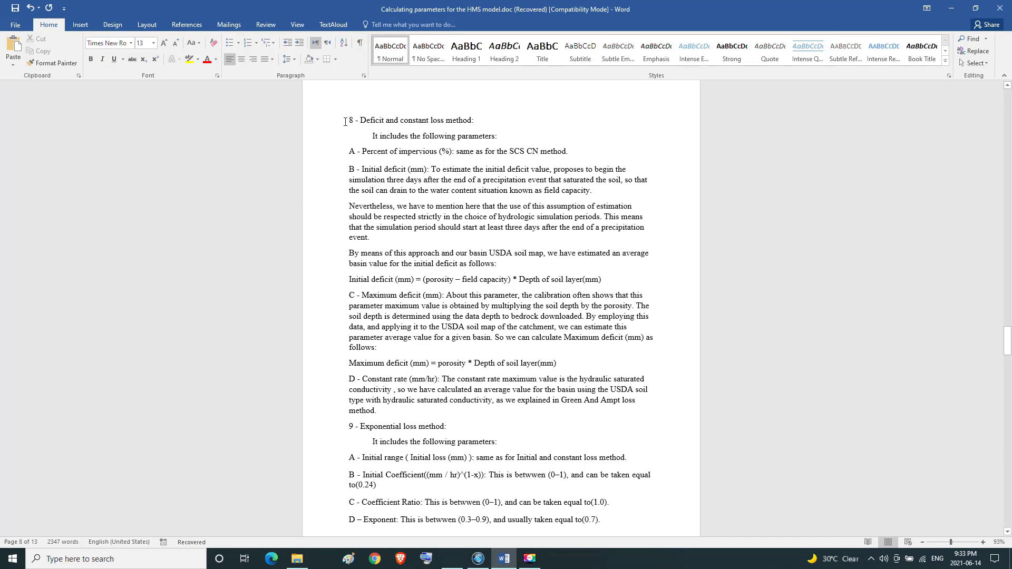
# Switch to Word and review the four parameters of the deficit and constant loss method, from percent of impervious to constant rate
pyautogui.moveTo(340, 120); pyautogui.dragTo(463, 119)
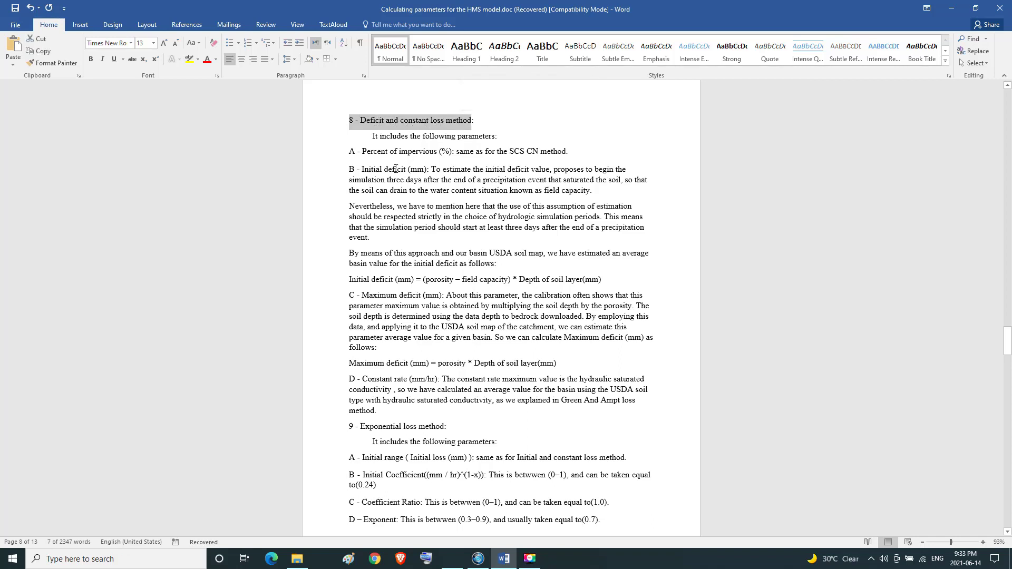
pyautogui.moveTo(347, 152); pyautogui.dragTo(456, 156)
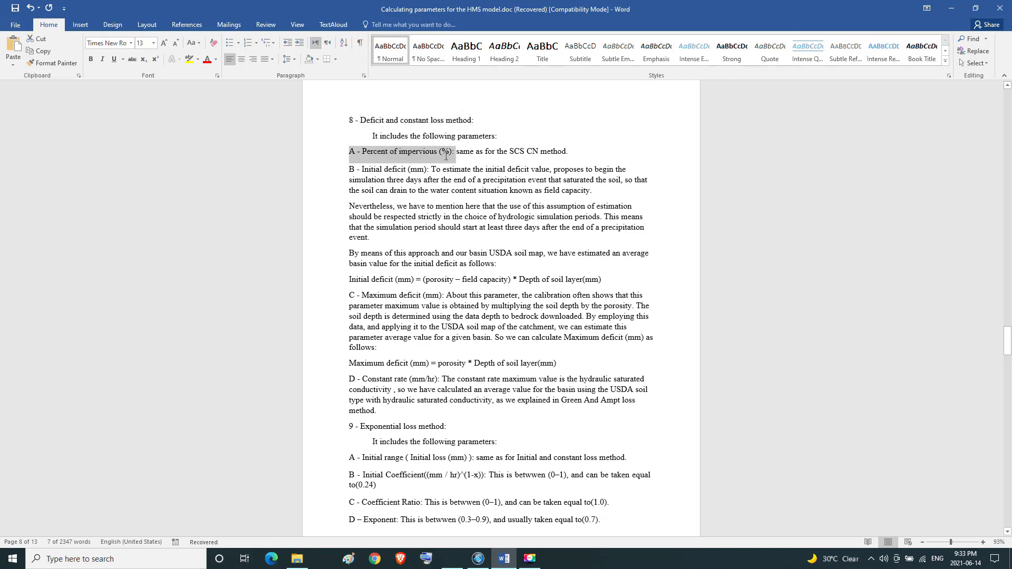
pyautogui.click(369, 170)
pyautogui.moveTo(349, 170); pyautogui.dragTo(427, 170)
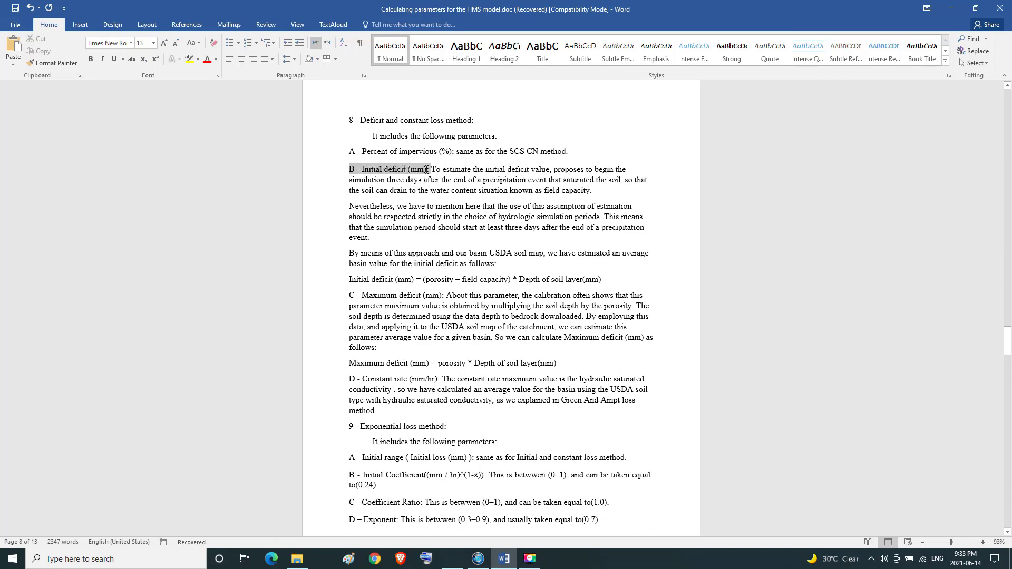
pyautogui.click(426, 170)
pyautogui.moveTo(349, 296); pyautogui.dragTo(441, 294)
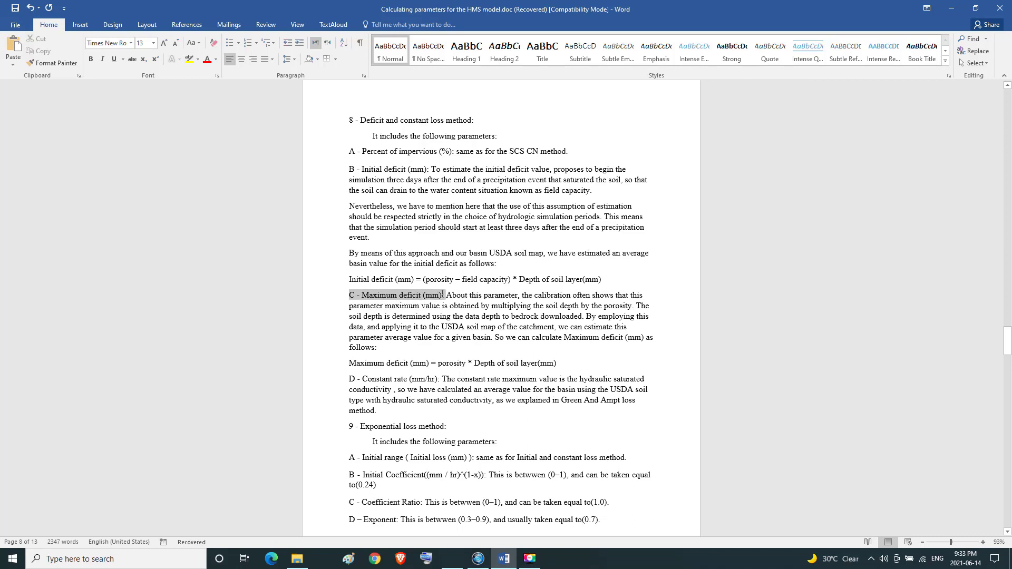
pyautogui.click(442, 294)
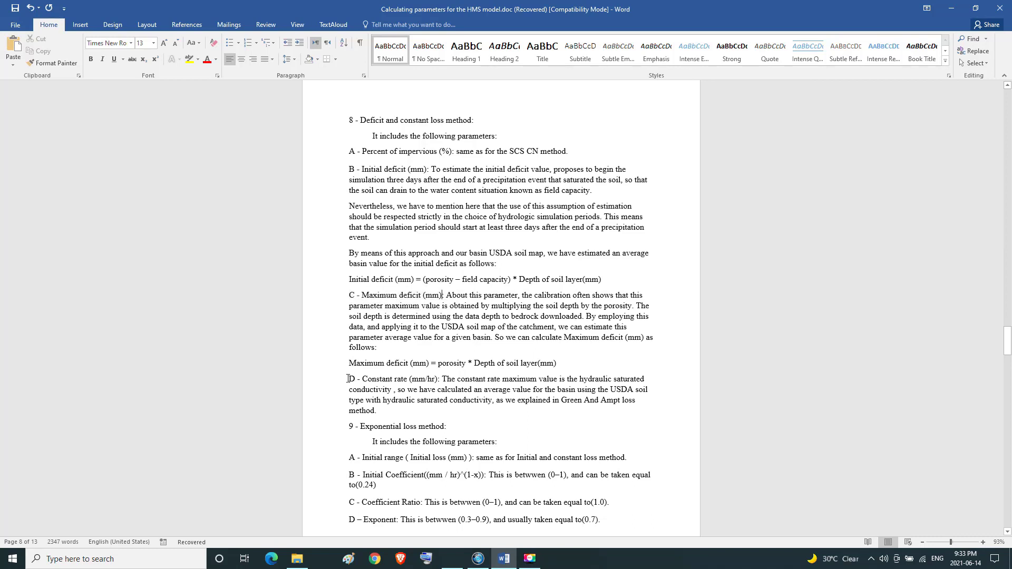
pyautogui.moveTo(349, 379); pyautogui.dragTo(440, 380)
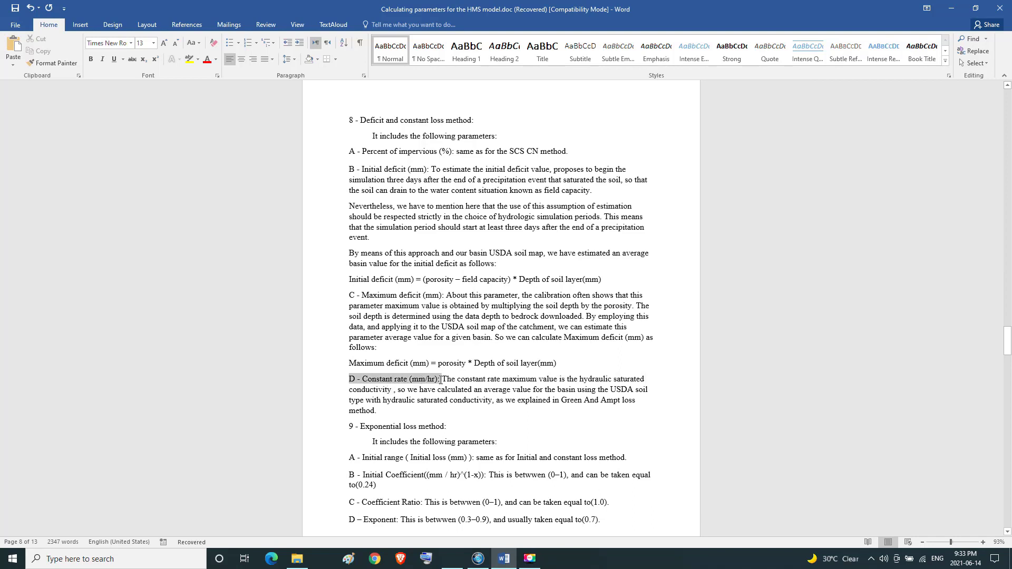
pyautogui.click(440, 379)
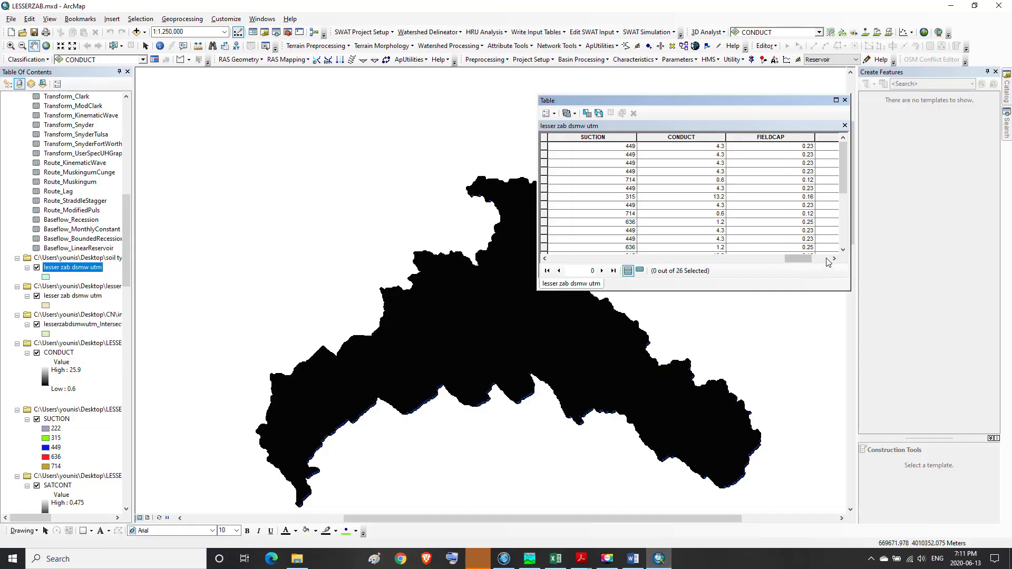
# Switch to ArcMap, review the INITDEFC and MAXDEFC columns of the soil table, and close the table
pyautogui.click(834, 259)
pyautogui.click(834, 259)
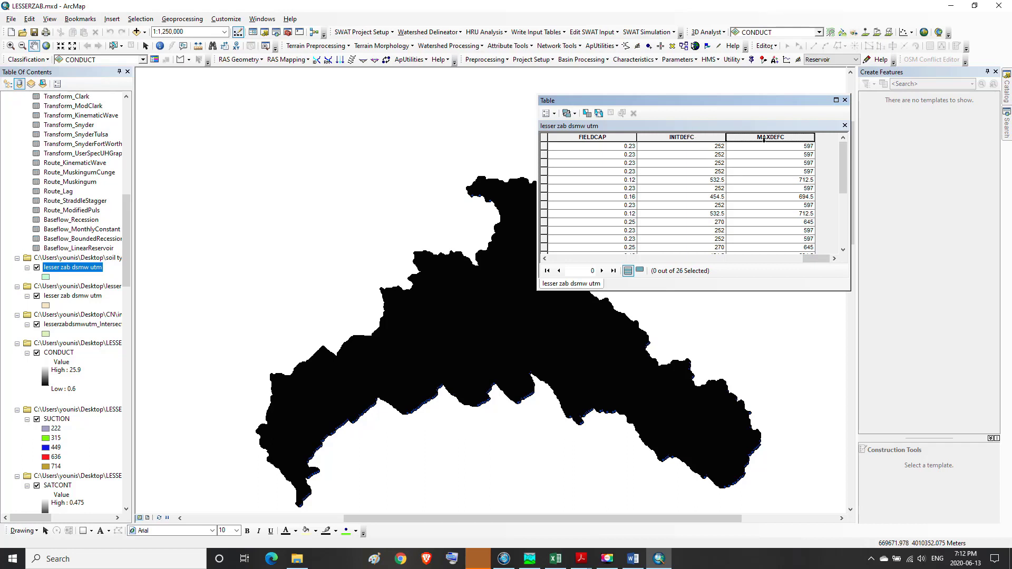
pyautogui.click(719, 140)
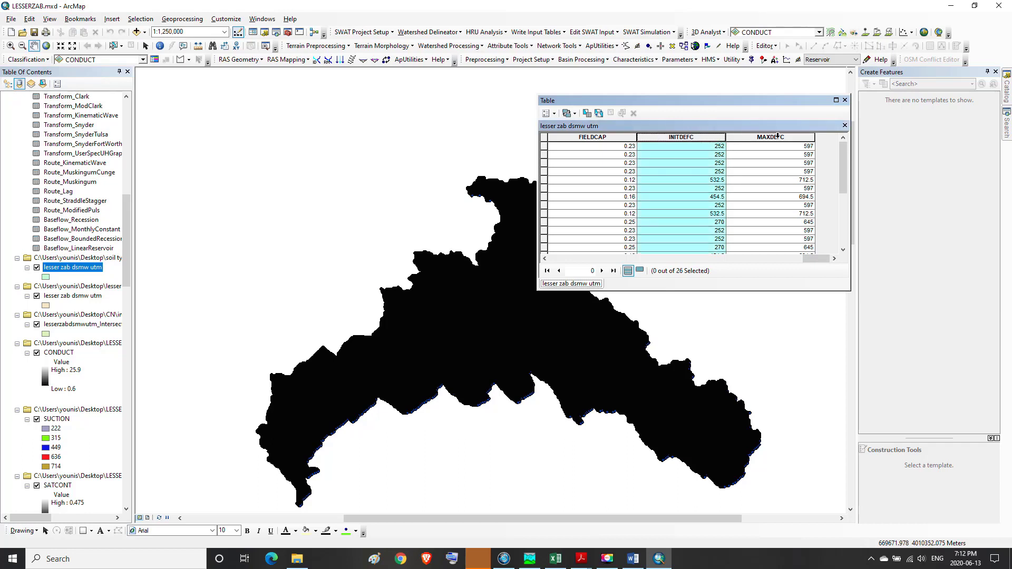
pyautogui.click(781, 138)
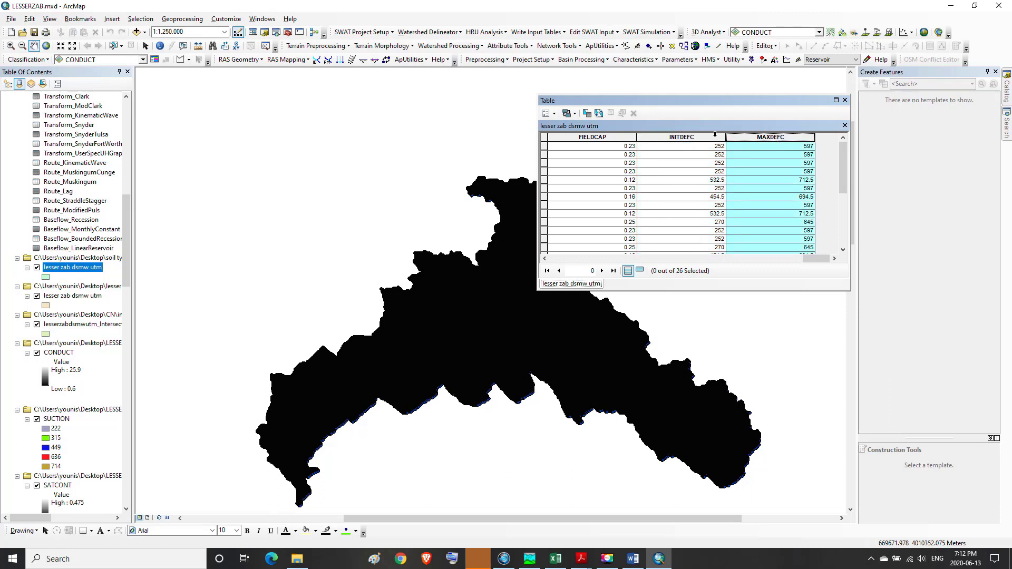
pyautogui.click(715, 135)
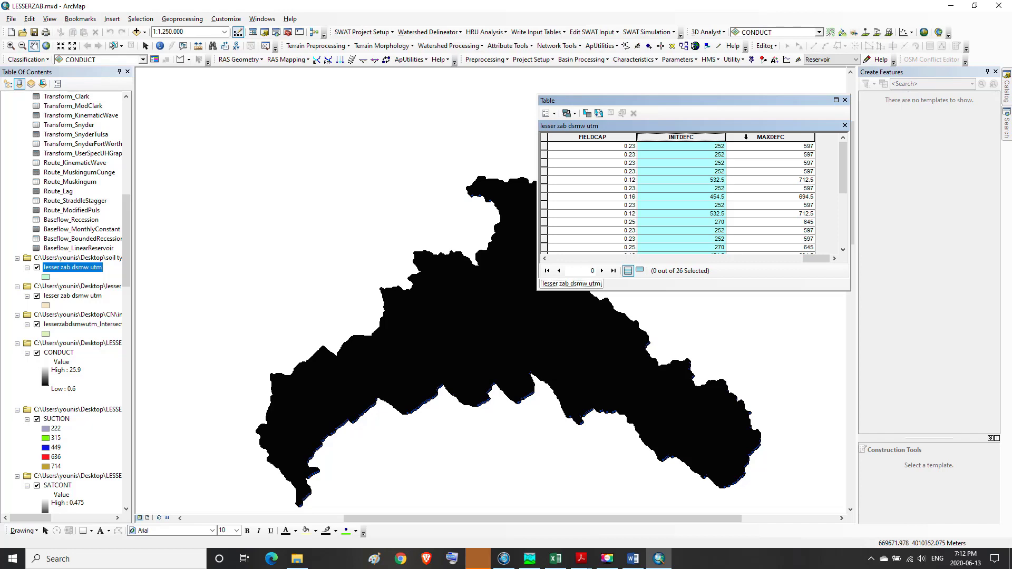
pyautogui.click(845, 100)
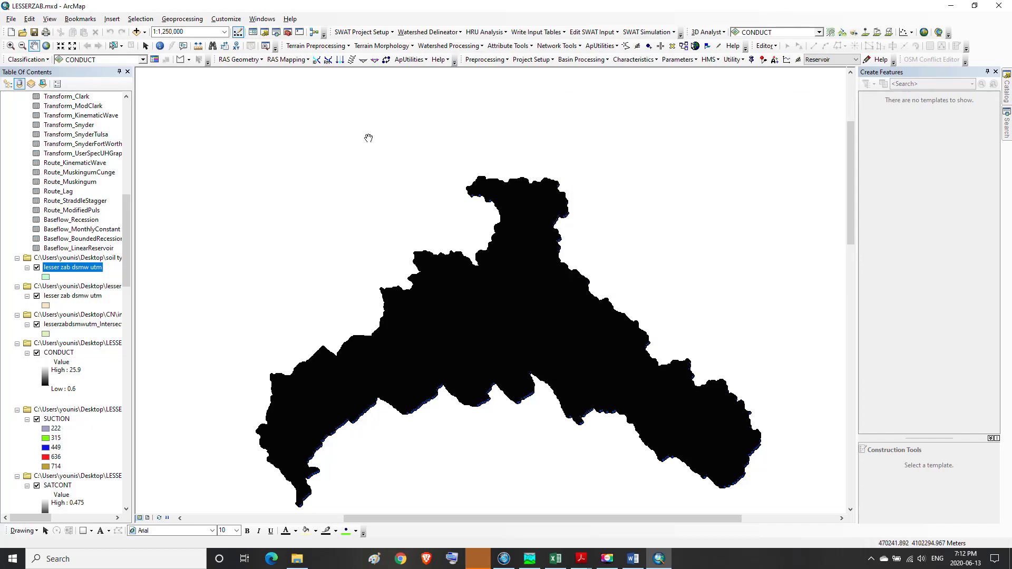
# Open ArcToolbox, then recheck the deficit fields in the lesser zab dsmw utm attribute table and close it
pyautogui.click(287, 33)
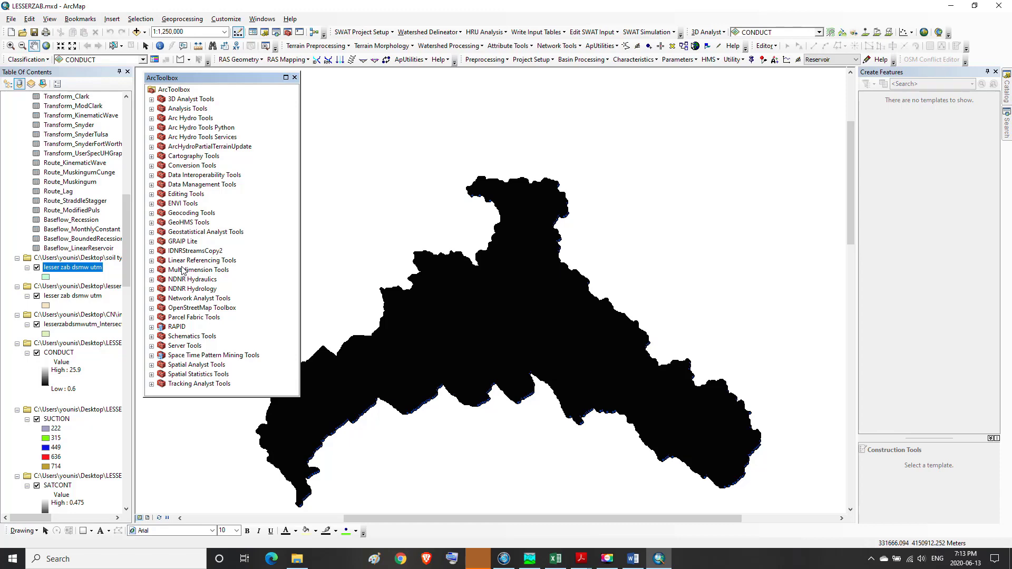
pyautogui.rightClick(72, 268)
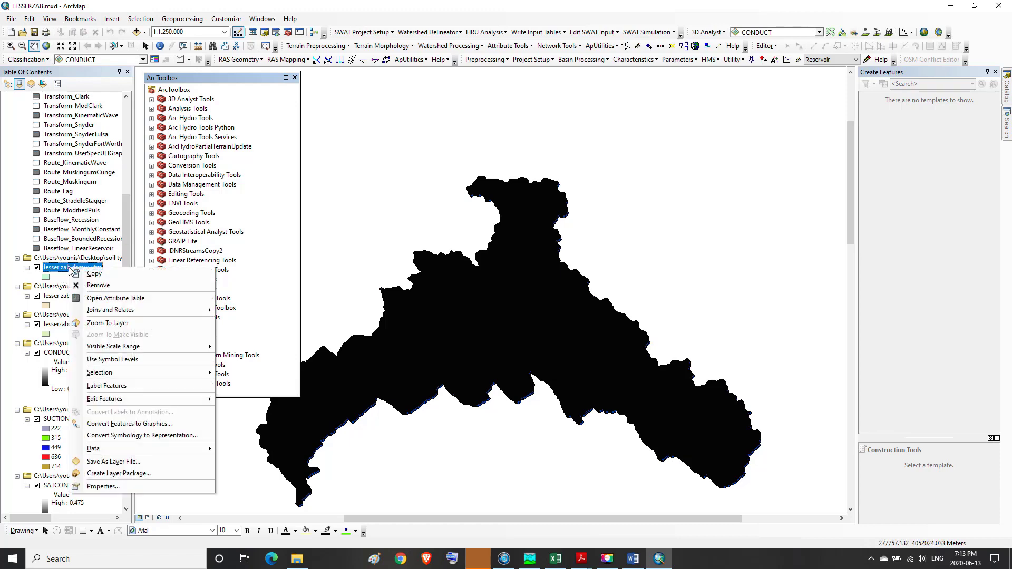
pyautogui.click(92, 297)
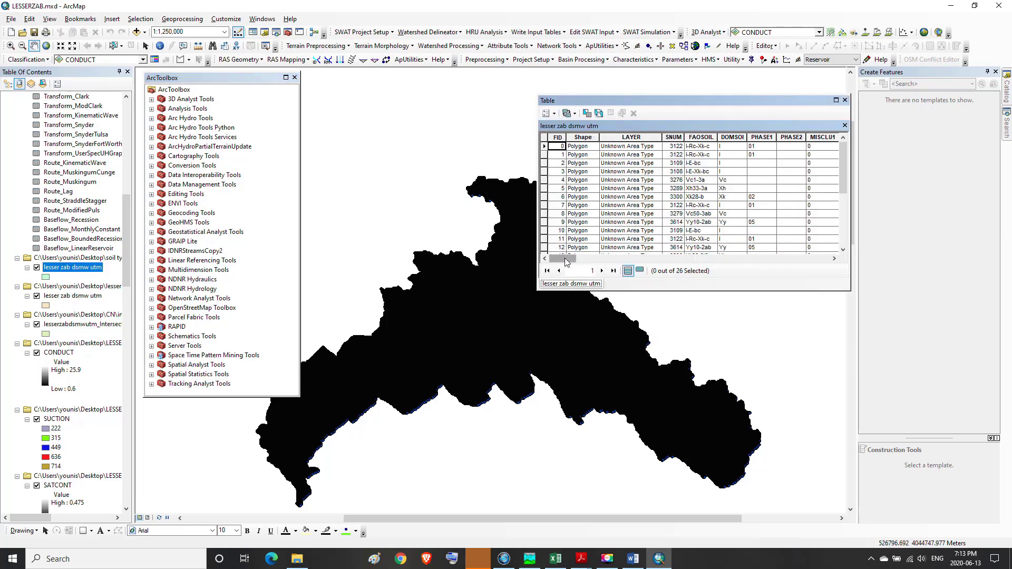
pyautogui.moveTo(565, 258); pyautogui.dragTo(823, 279)
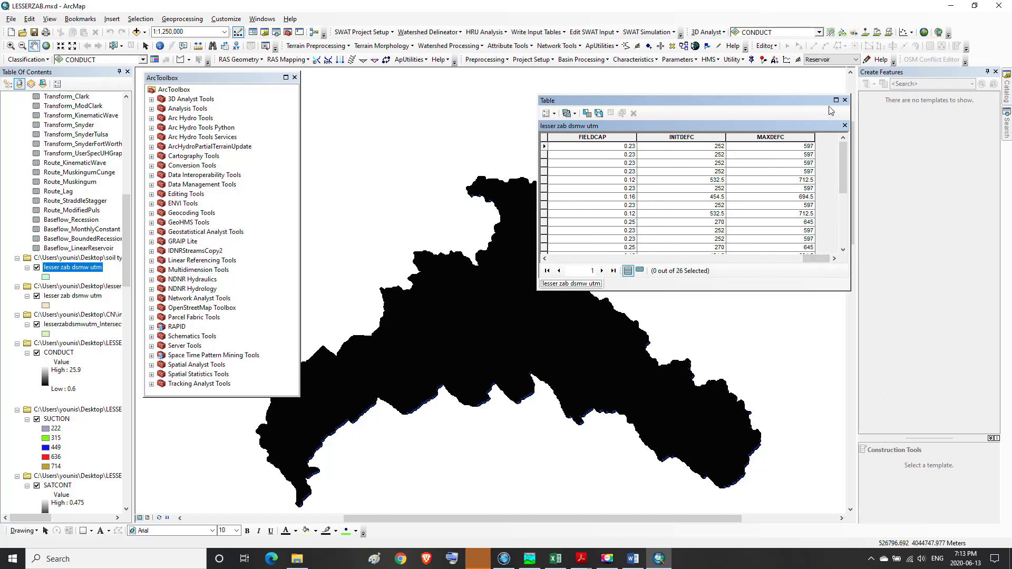
pyautogui.click(845, 100)
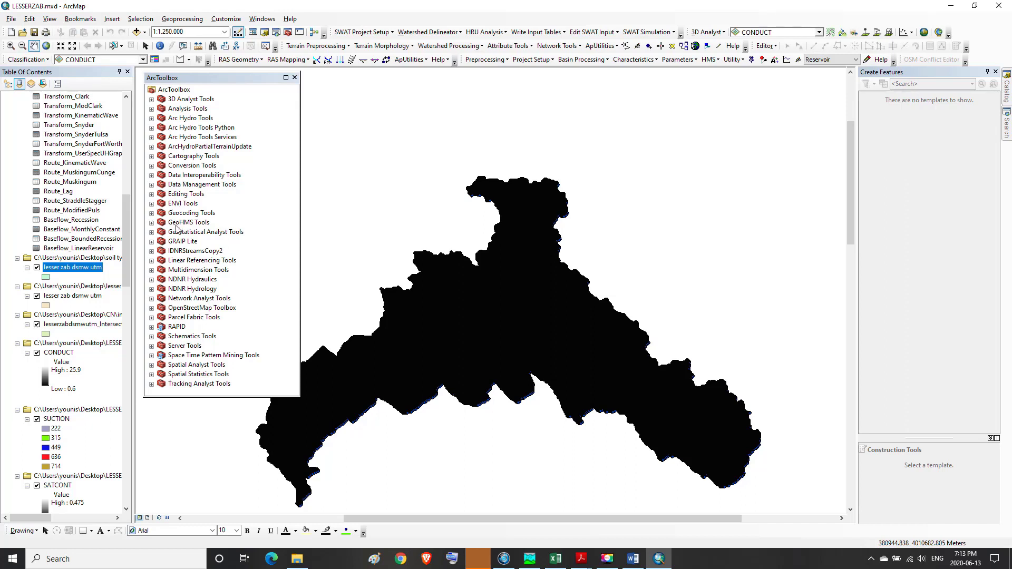
# Open the Polygon to Raster tool from the To Raster conversion toolset
pyautogui.click(177, 166)
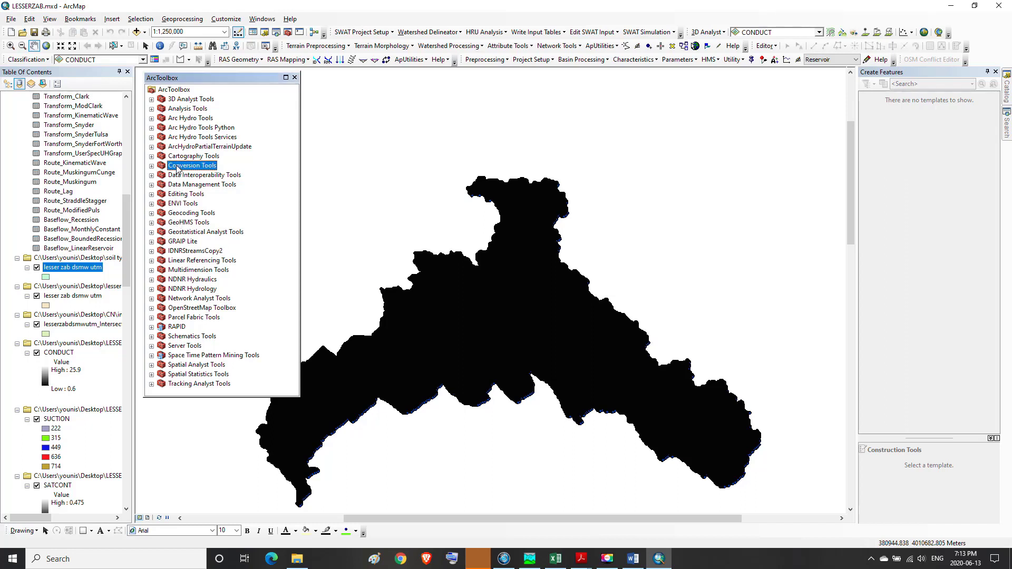
pyautogui.click(151, 167)
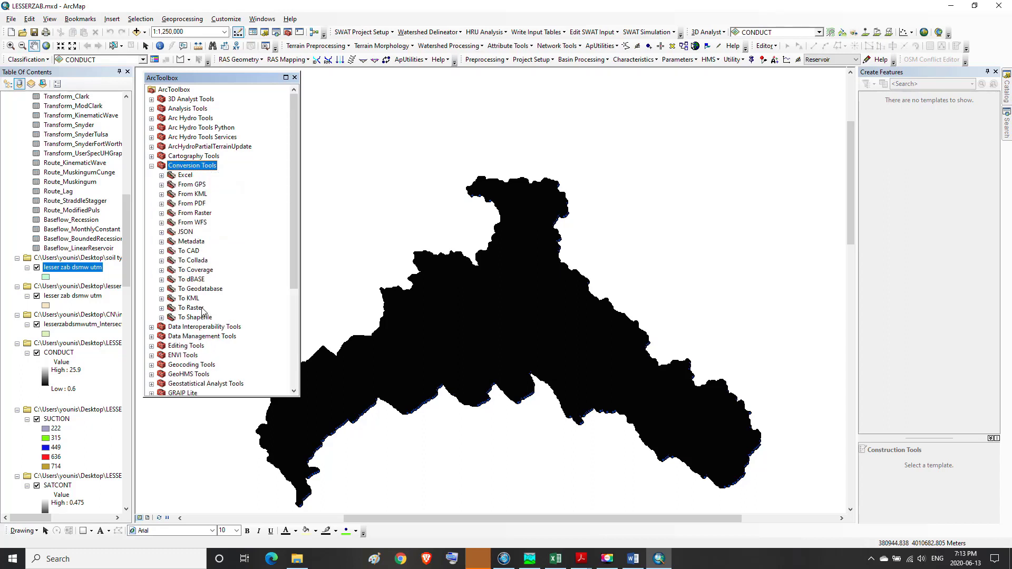
pyautogui.click(162, 310)
pyautogui.click(161, 309)
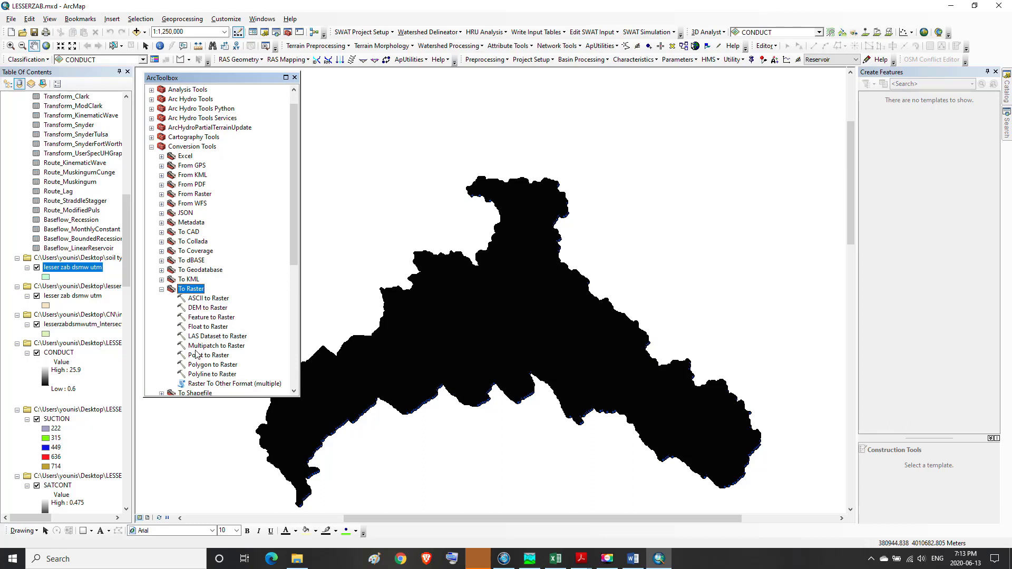
pyautogui.doubleClick(203, 365)
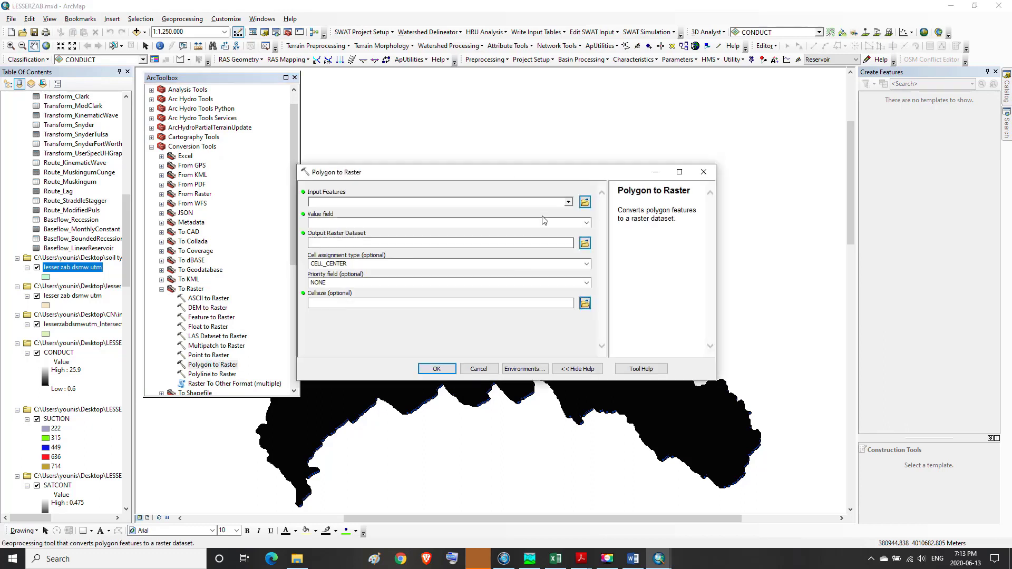
# Set the first lesser zab dsmw utm layer as input features, INITDEFC as the value field and 30 as the cell size
pyautogui.click(569, 202)
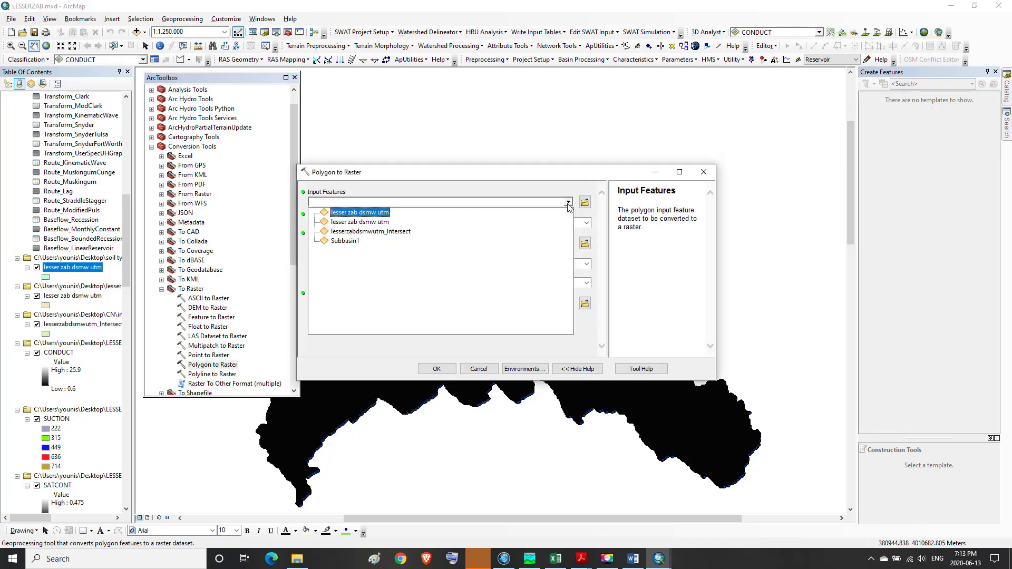
pyautogui.click(369, 212)
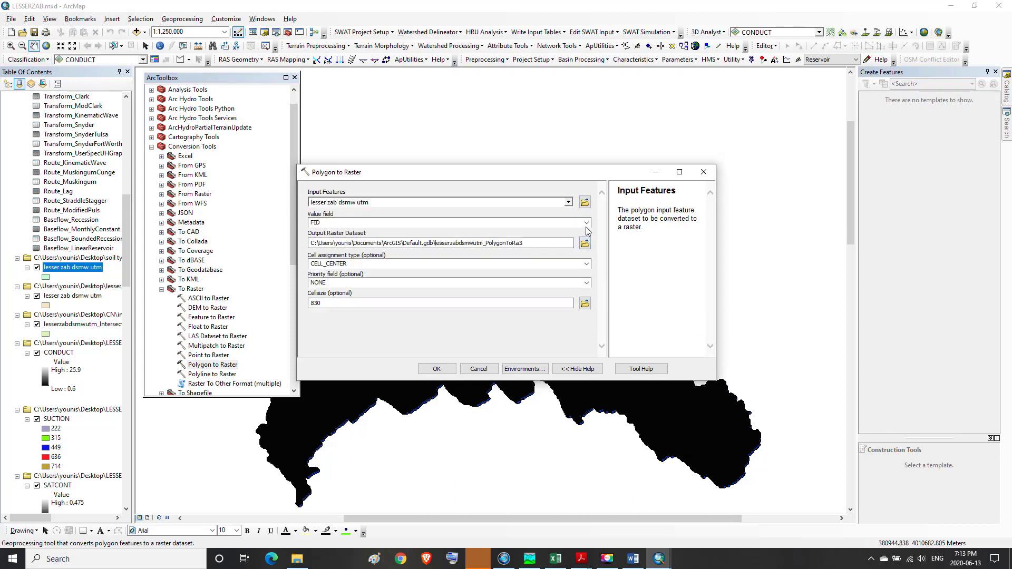
pyautogui.click(586, 224)
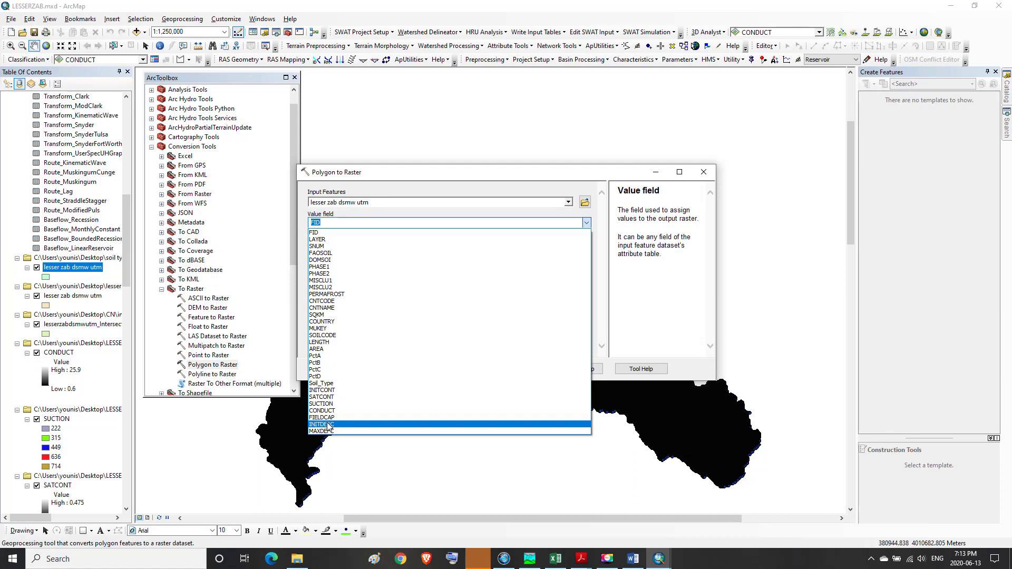
pyautogui.click(328, 425)
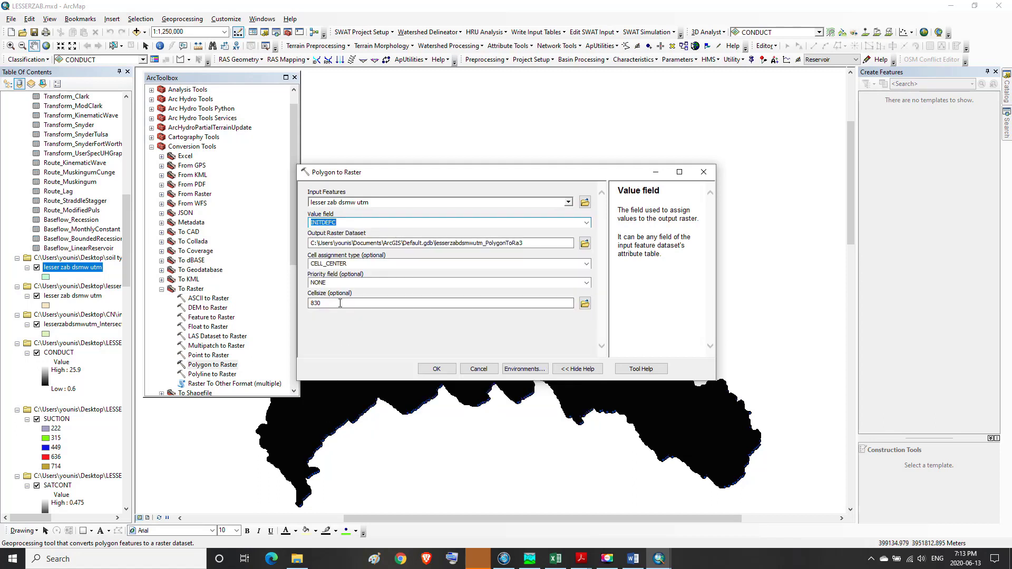
pyautogui.moveTo(340, 303); pyautogui.dragTo(311, 315)
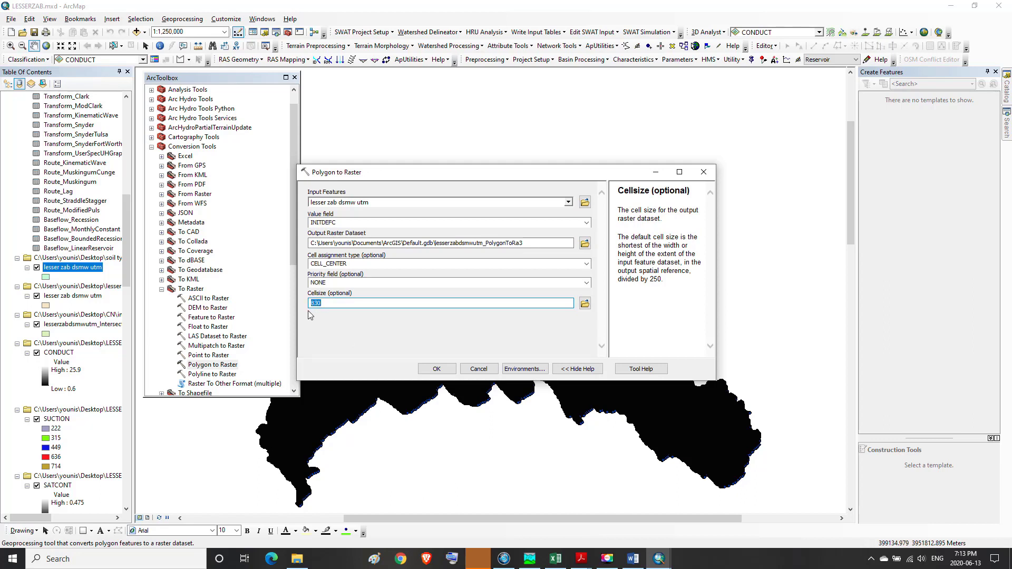
pyautogui.write('30')
# Browse for the output raster location and create a folder named INITDEFC in the LESSERZAB folder
pyautogui.click(589, 245)
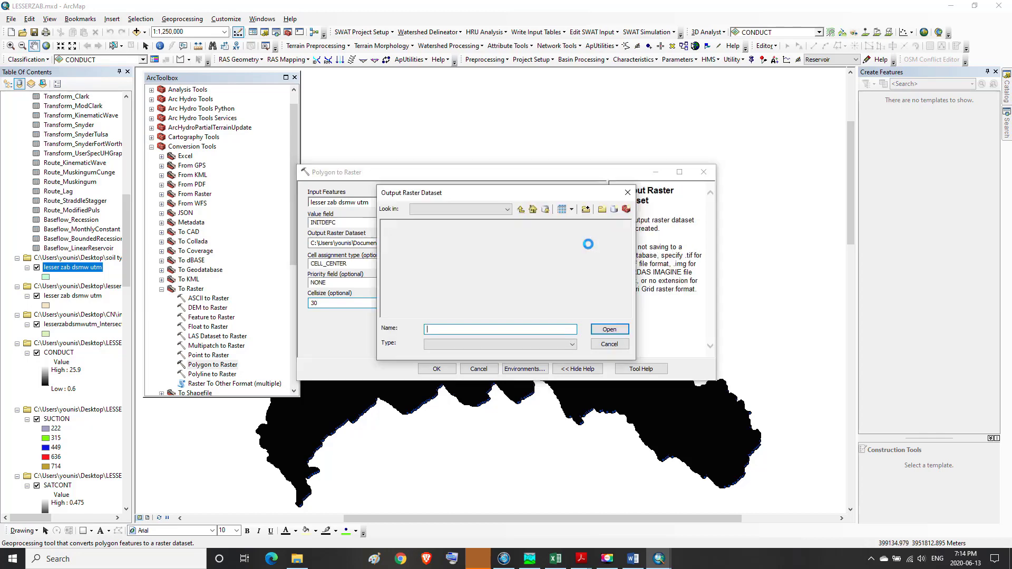
pyautogui.click(521, 209)
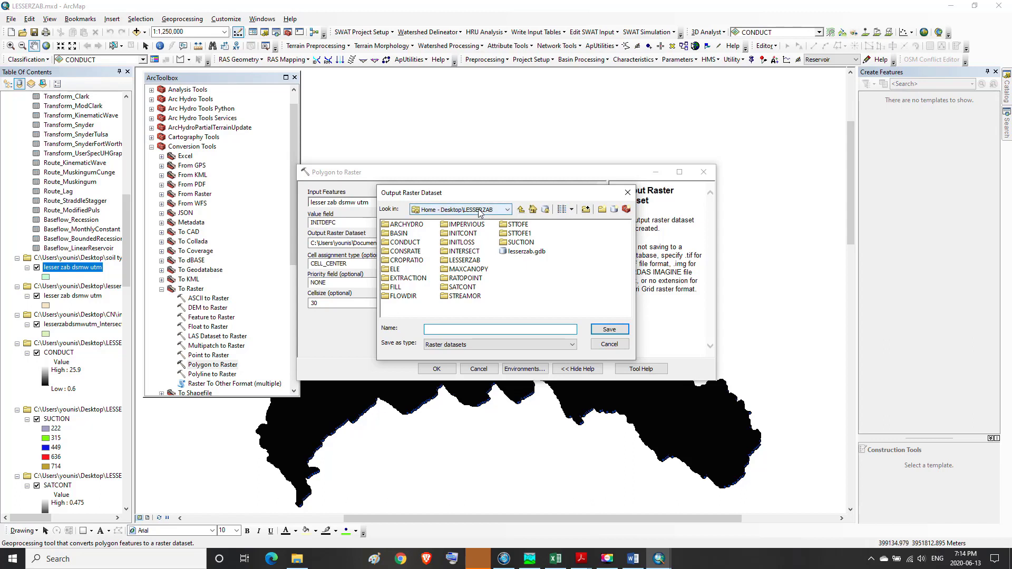
pyautogui.click(602, 209)
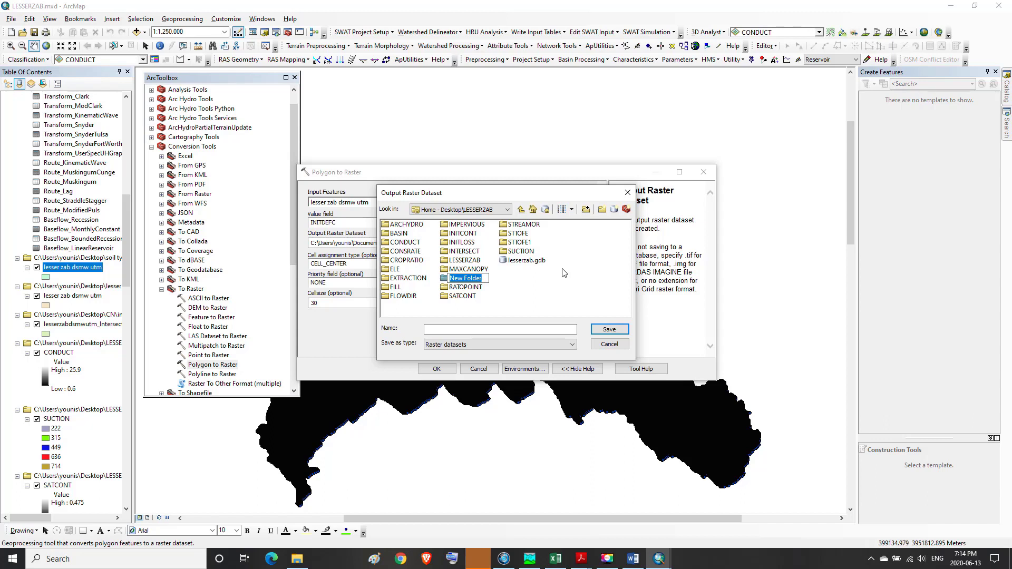
pyautogui.write('INITDEFC')
pyautogui.click(550, 272)
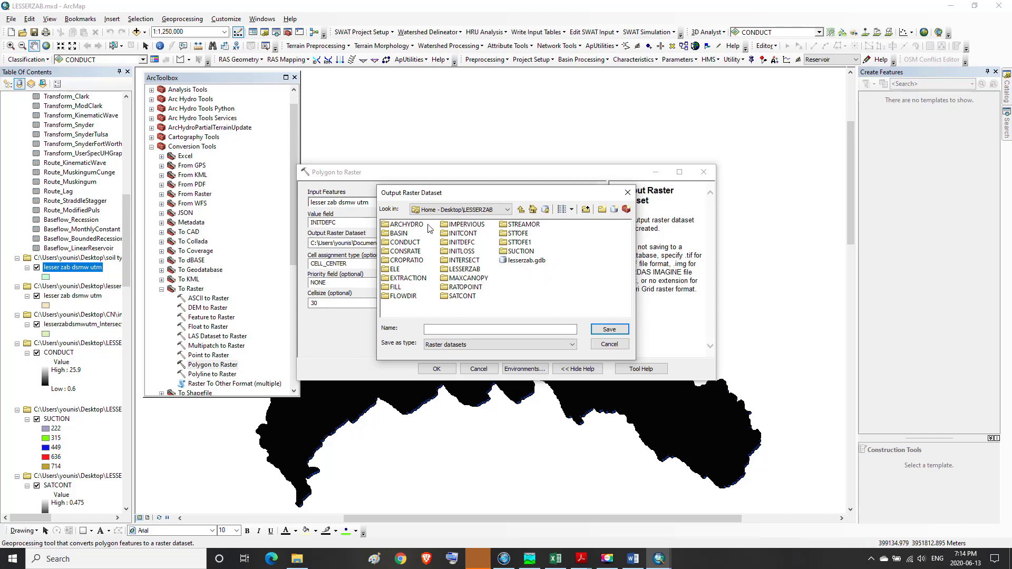
# Set the output raster dataset to INITDEFC inside the new INITDEFC folder
pyautogui.click(508, 210)
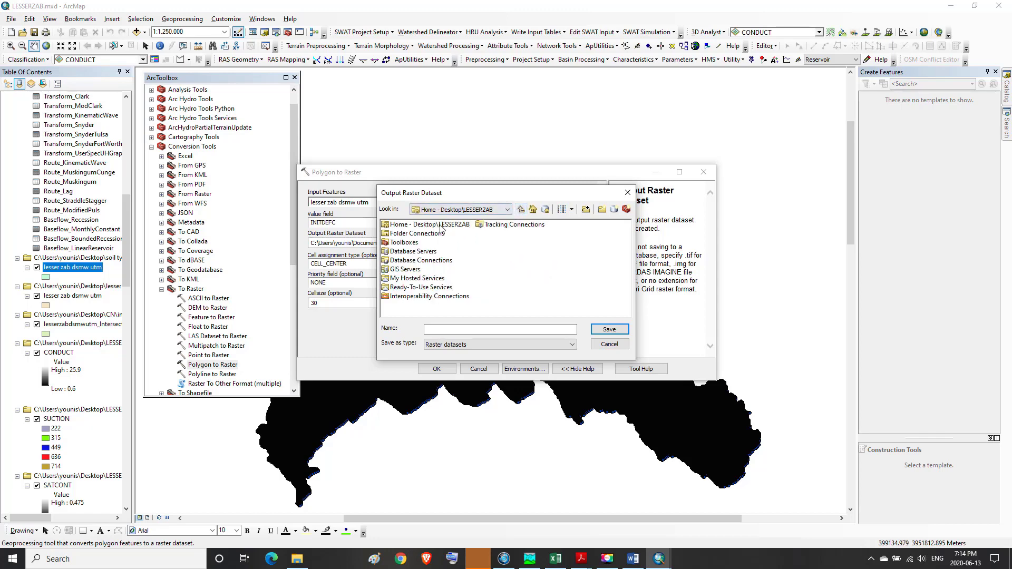
pyautogui.click(442, 228)
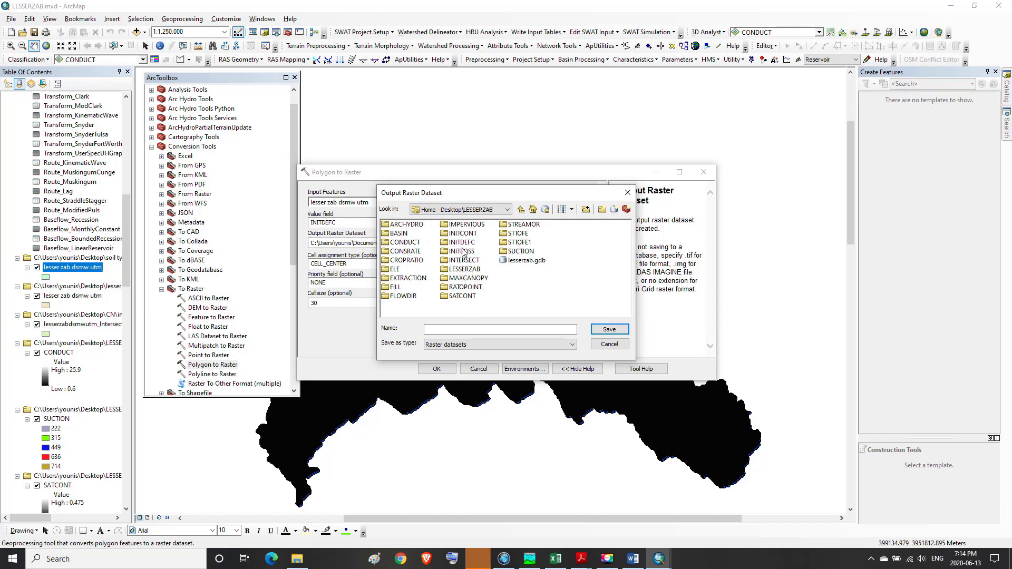
pyautogui.doubleClick(463, 243)
pyautogui.click(438, 328)
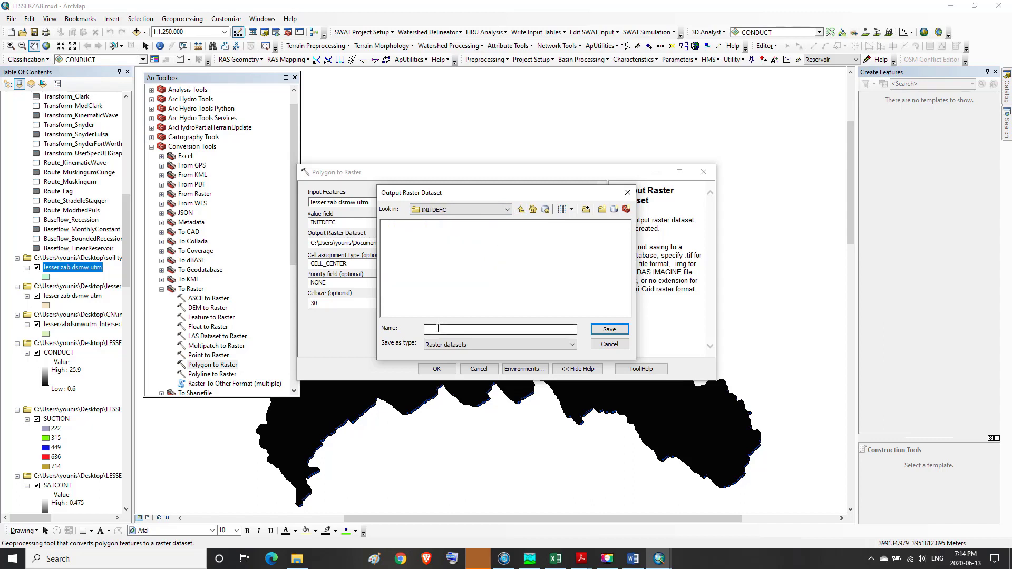
pyautogui.write('INITDEFC')
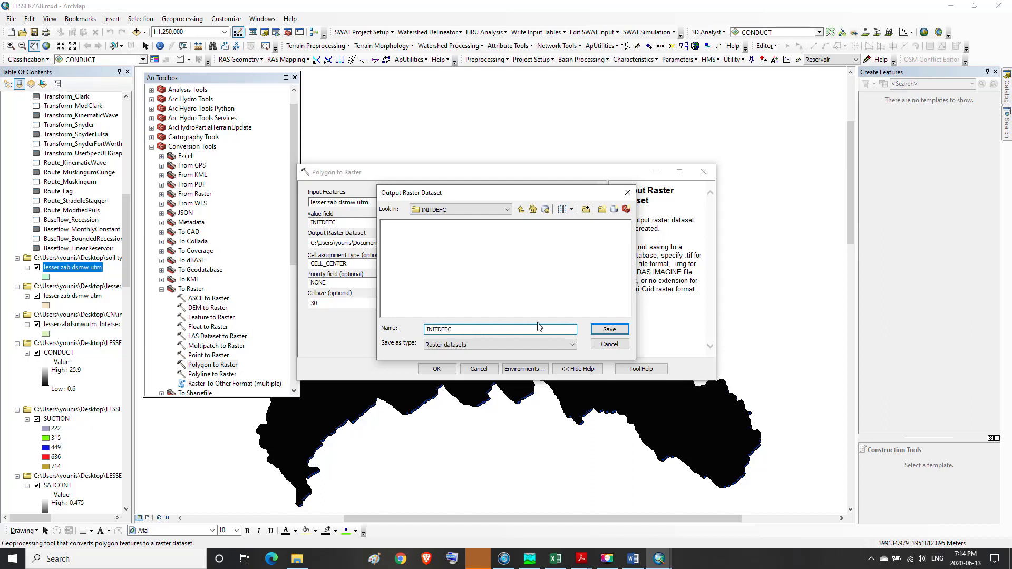
pyautogui.click(602, 329)
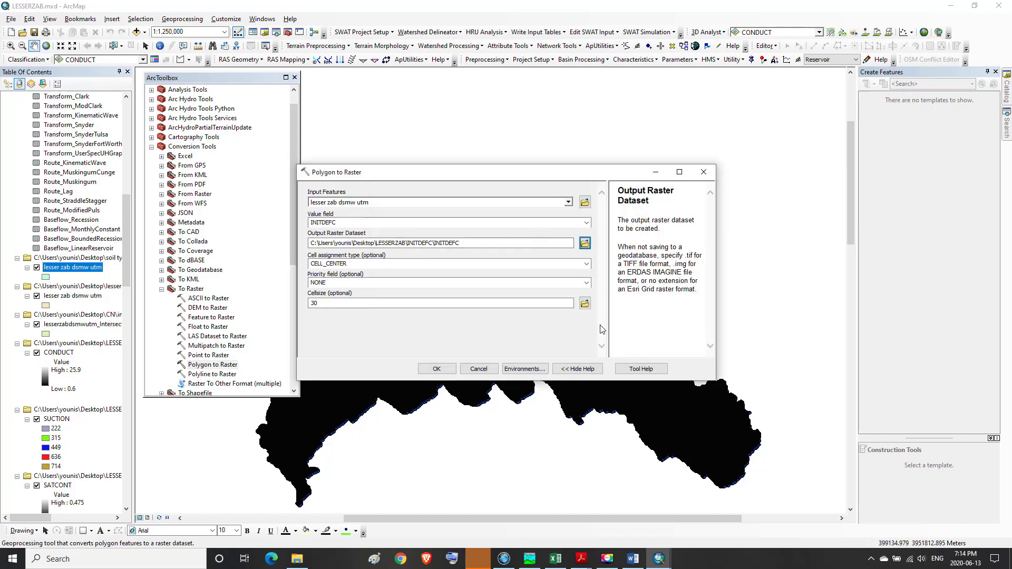
# Run the INITDEFC raster conversion, close its completion report and check the new layer's legend
pyautogui.click(438, 370)
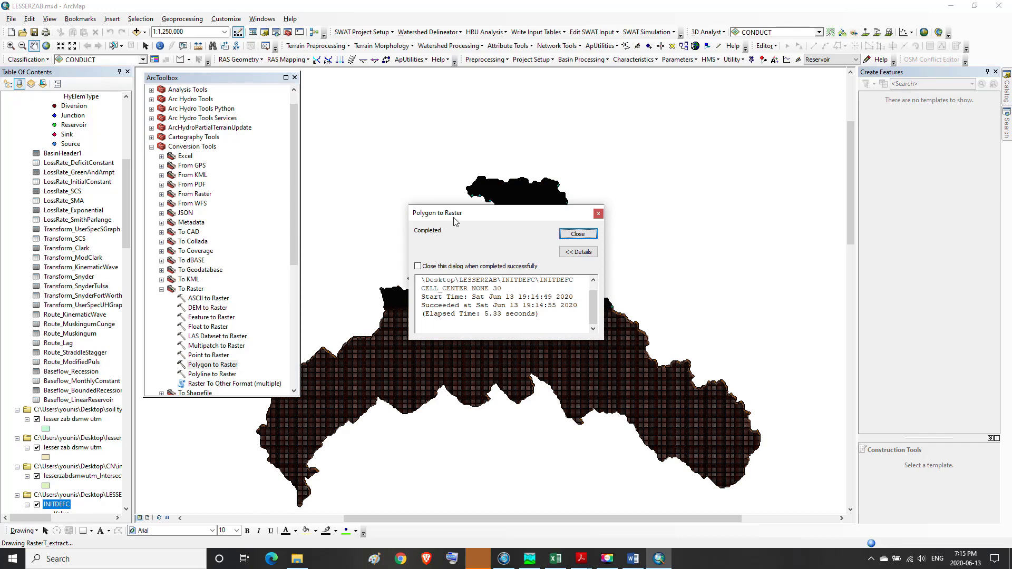
pyautogui.click(578, 234)
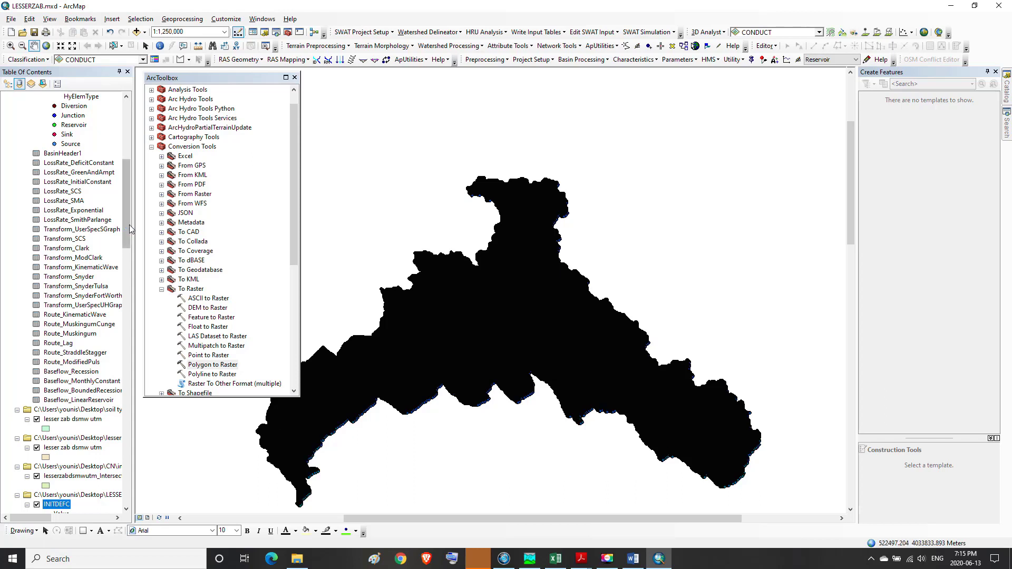
pyautogui.scroll(-4, 128, 220)
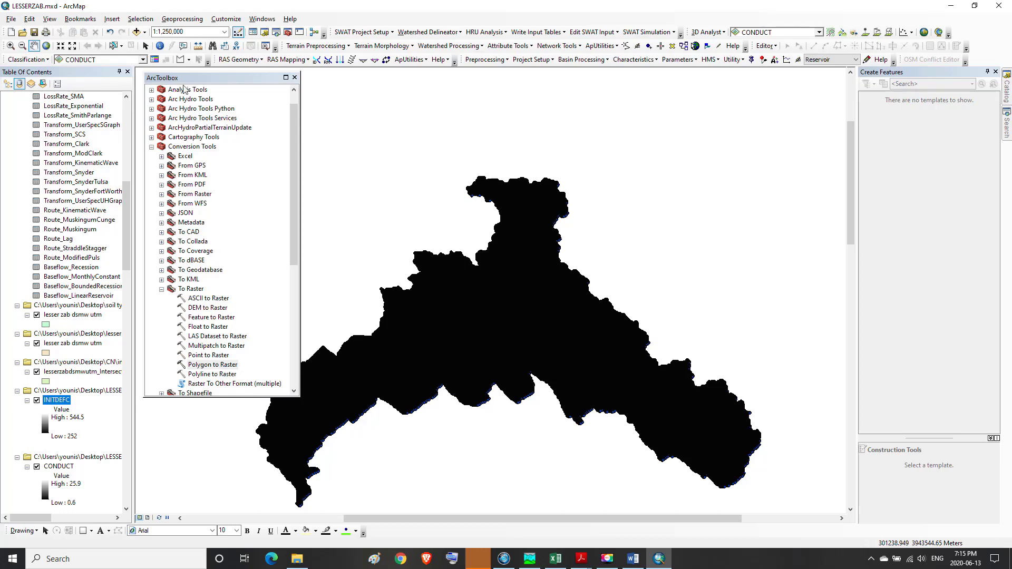
# Reopen Polygon to Raster with the first lesser zab dsmw utm layer as input, value field MAXDEFC and cell size 30
pyautogui.click(193, 282)
pyautogui.click(194, 288)
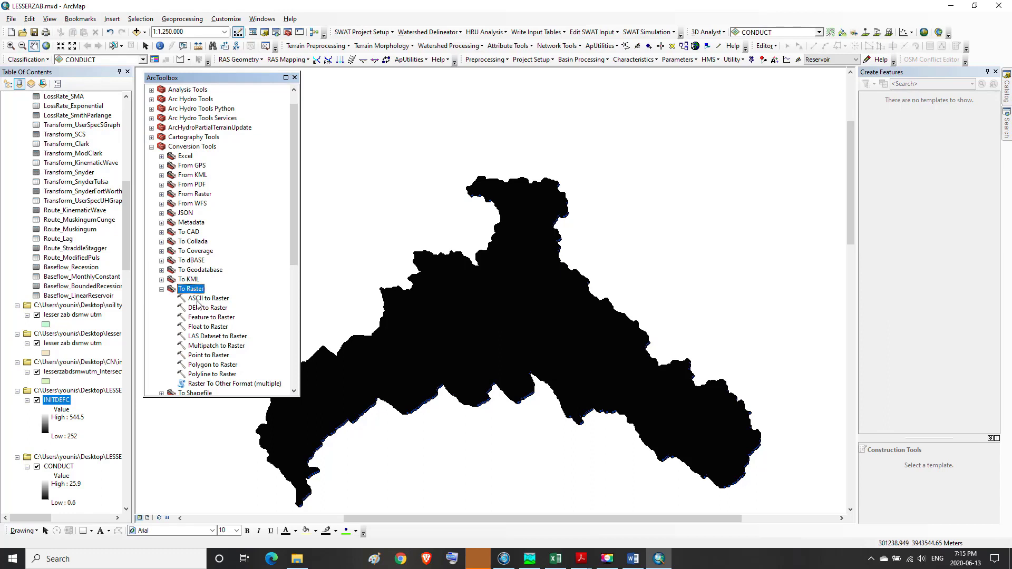
pyautogui.doubleClick(213, 366)
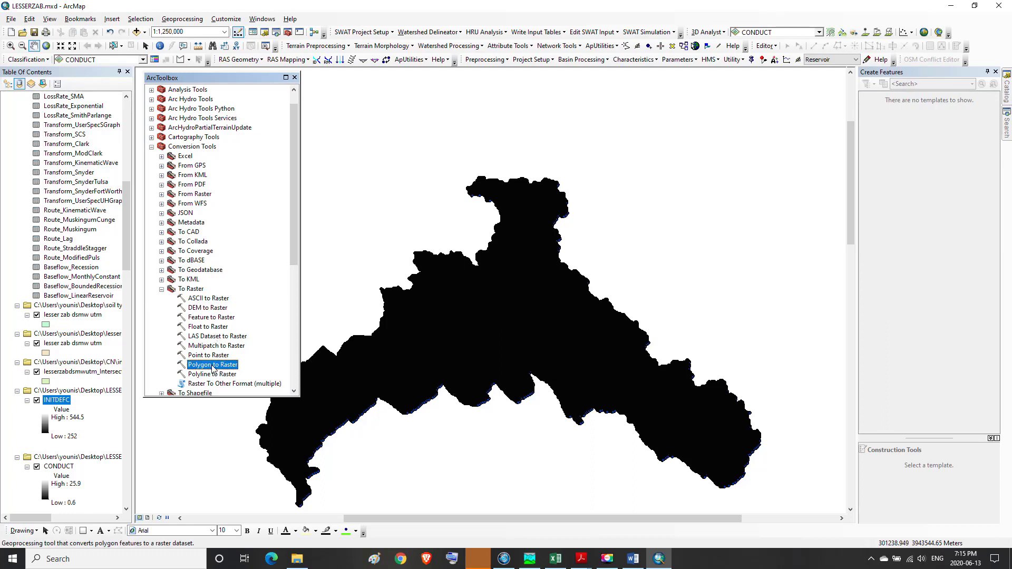
pyautogui.click(568, 203)
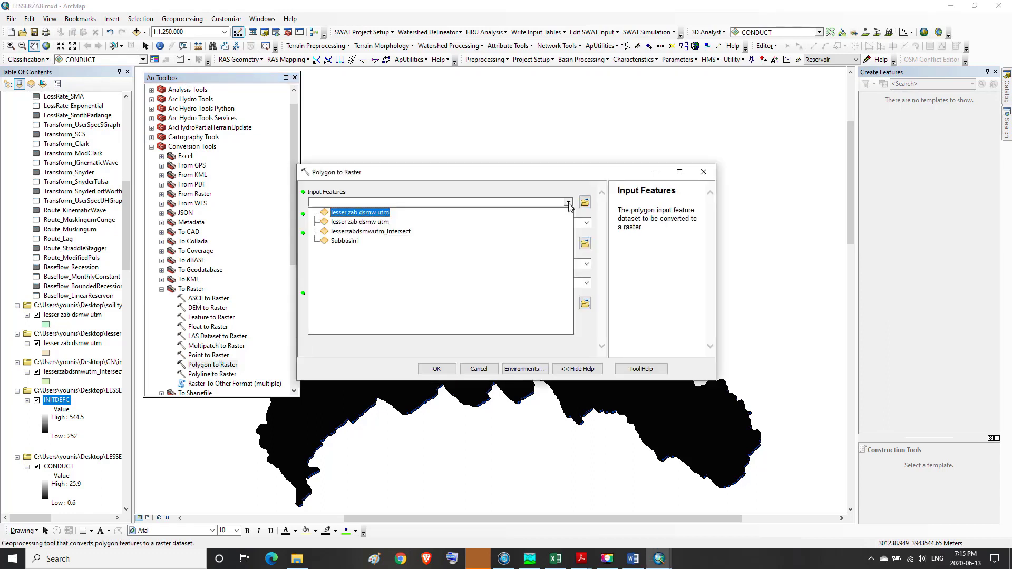
pyautogui.click(381, 213)
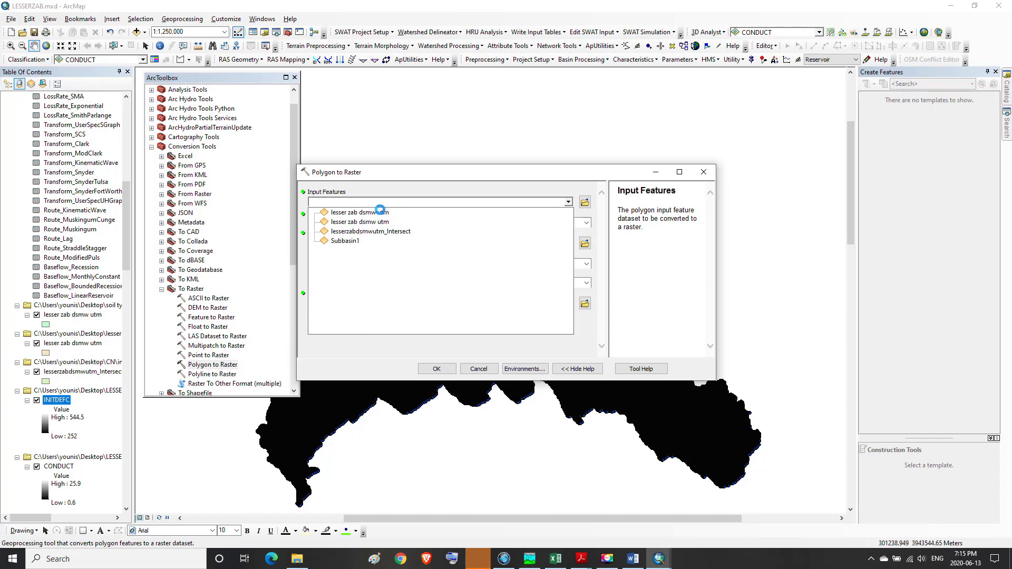
pyautogui.click(586, 223)
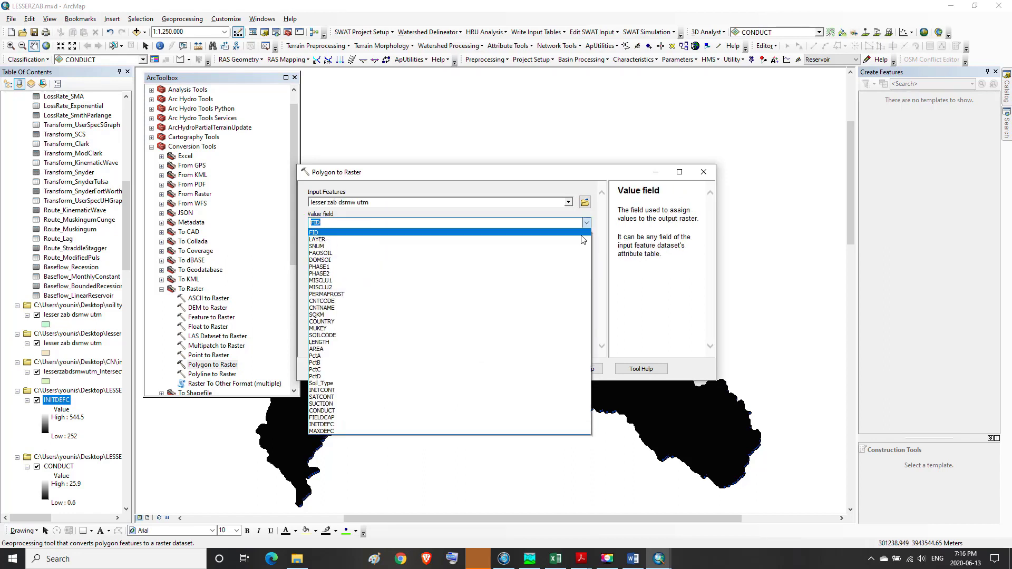
pyautogui.click(321, 431)
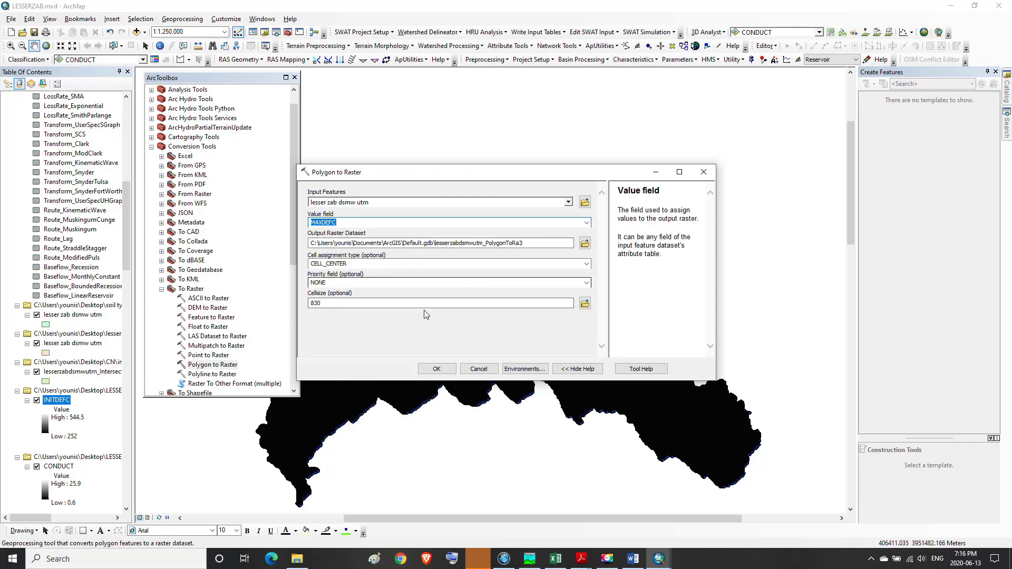
pyautogui.click(327, 304)
pyautogui.moveTo(327, 304); pyautogui.dragTo(311, 305)
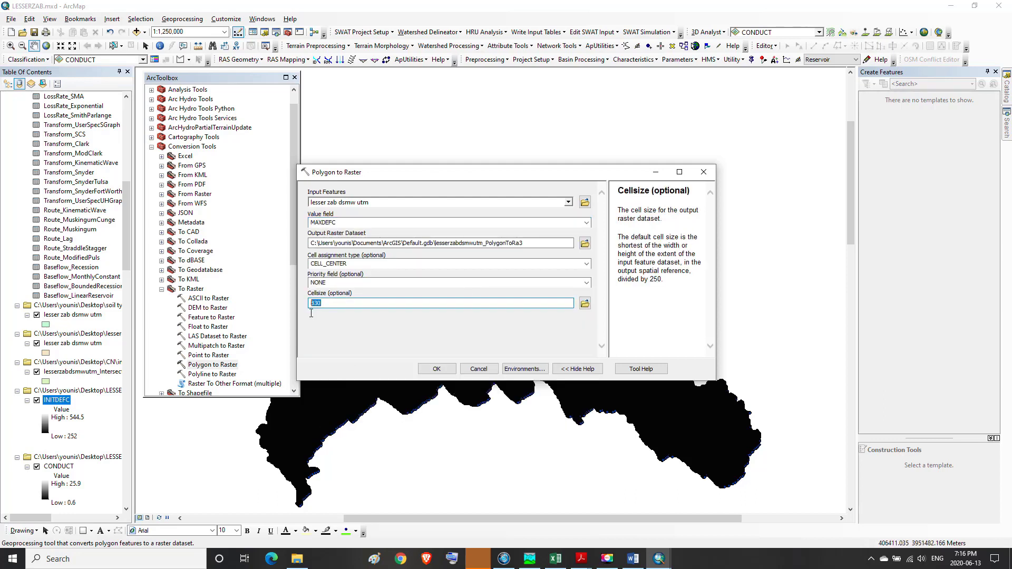
pyautogui.write('30')
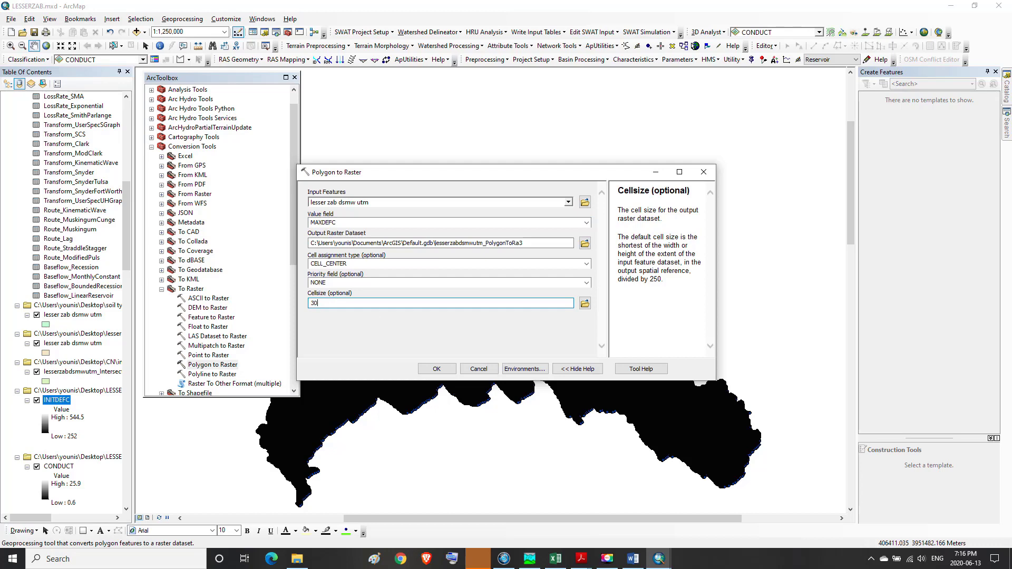
# Browse for the output raster location and create a folder named MAXDEFC in the LESSERZAB folder
pyautogui.click(585, 243)
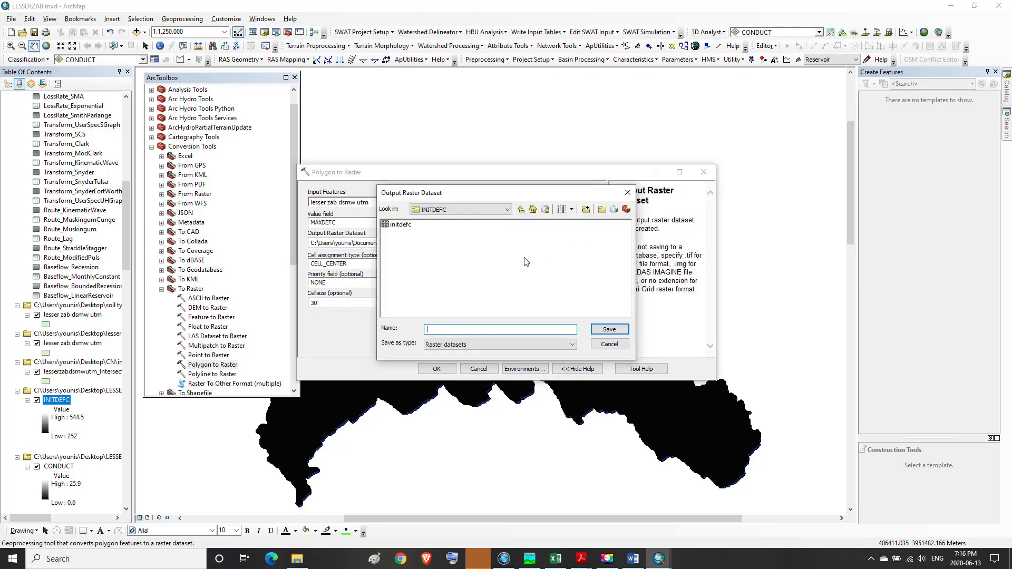
pyautogui.click(521, 209)
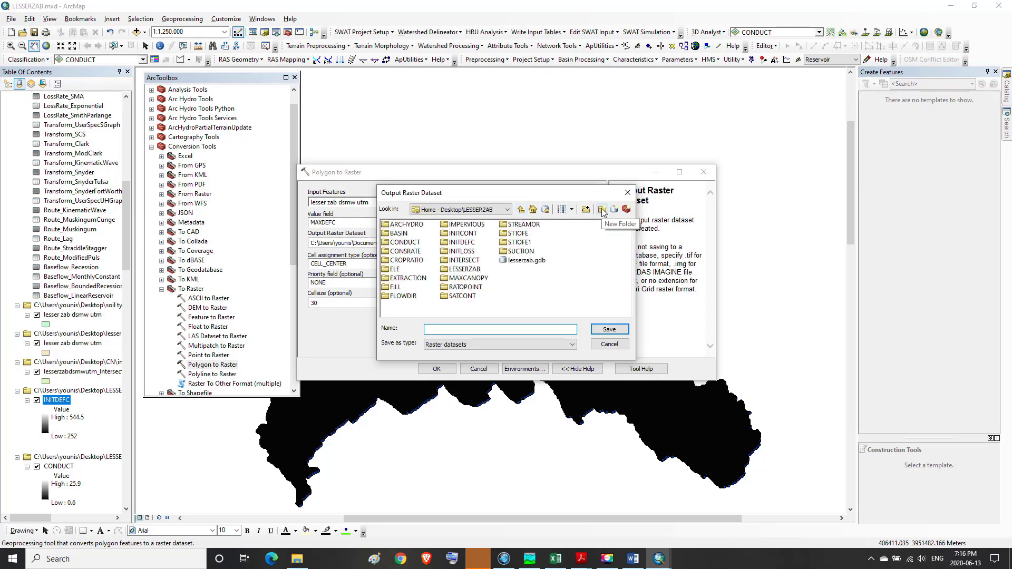
pyautogui.click(601, 210)
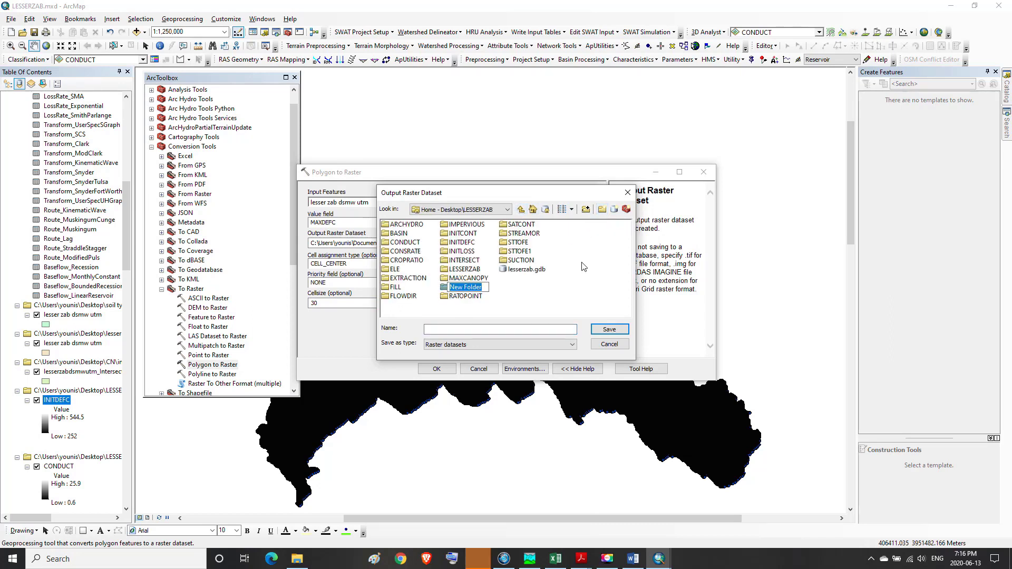
pyautogui.write('MAXDEFC')
pyautogui.click(561, 281)
# Set the output raster dataset to MAXDEFC inside the new MAXDEFC folder
pyautogui.click(521, 210)
pyautogui.doubleClick(404, 225)
pyautogui.click(466, 289)
pyautogui.doubleClick(464, 287)
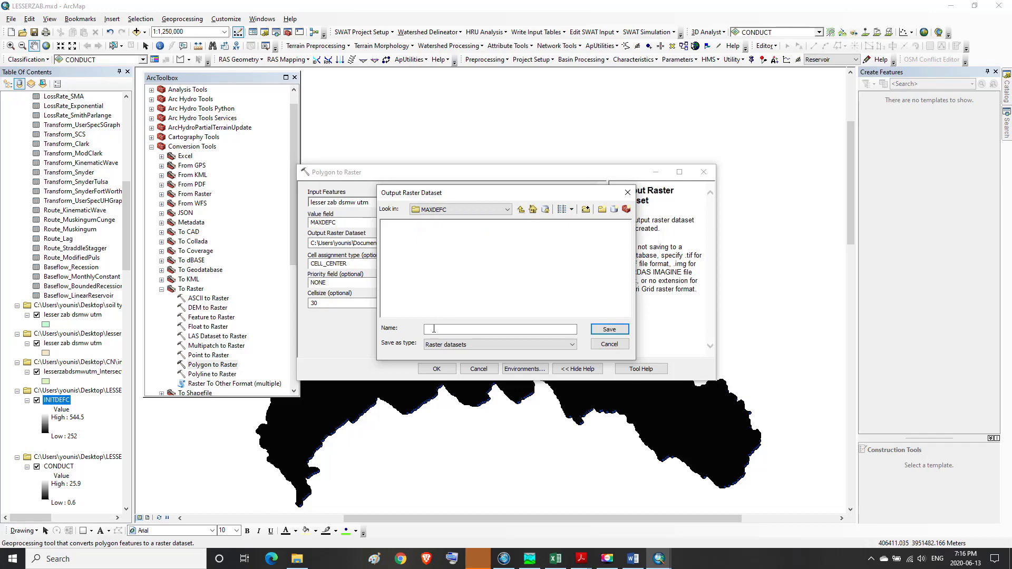
pyautogui.click(432, 329)
pyautogui.write('MAXDEFC')
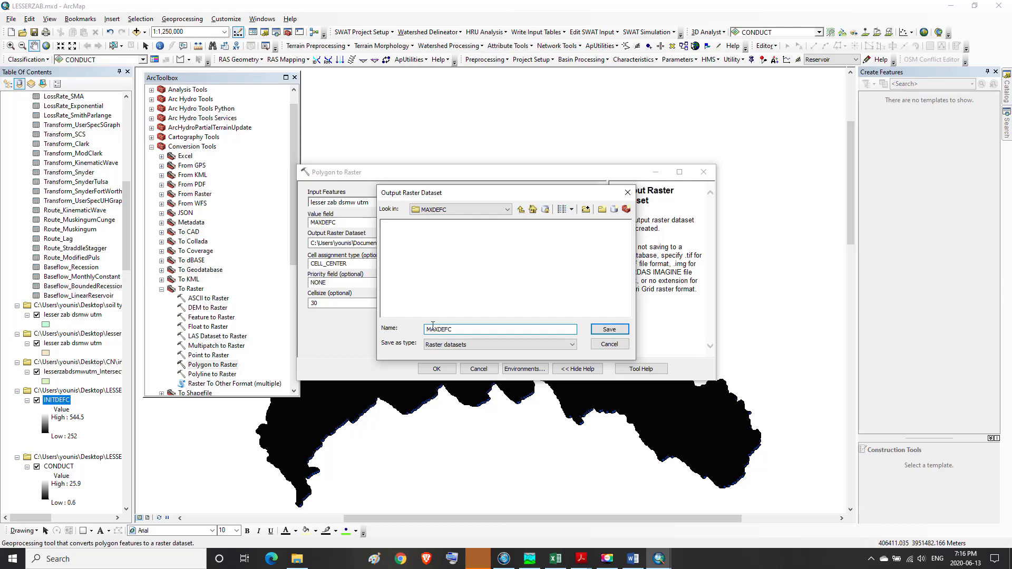
pyautogui.click(605, 330)
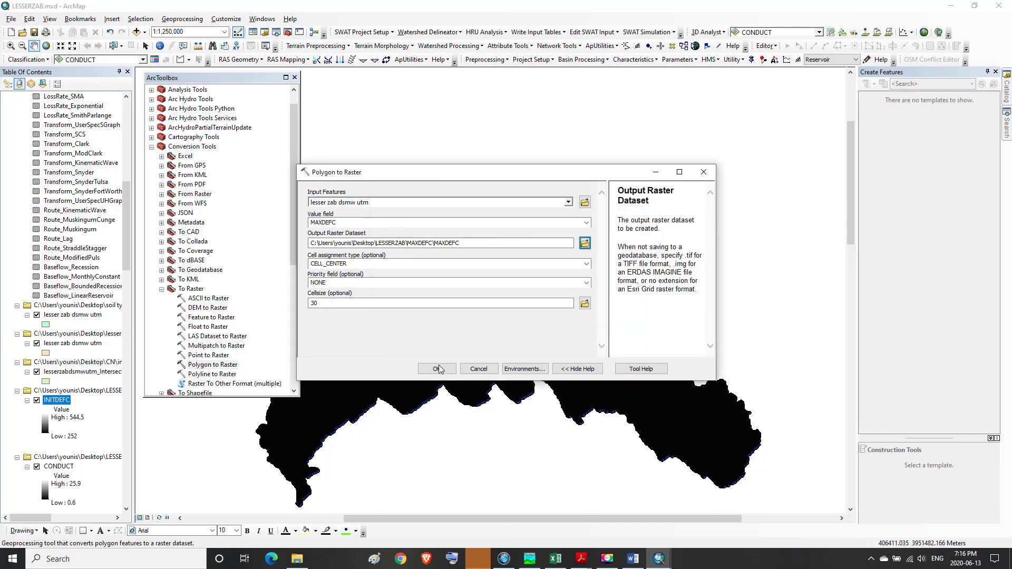
# Run the MAXDEFC raster conversion, close its completion report and check the new layer's legend
pyautogui.click(462, 244)
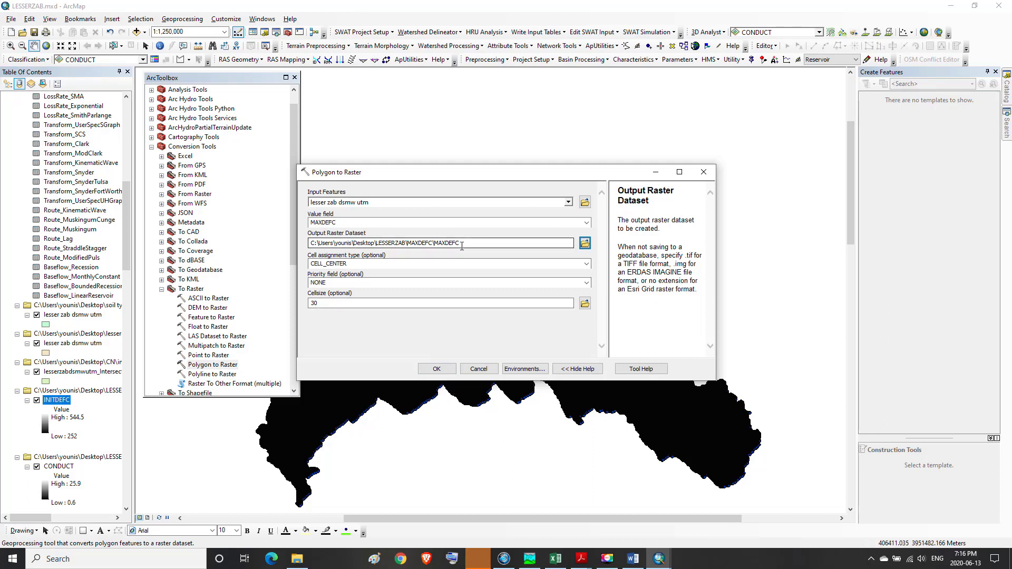
pyautogui.moveTo(462, 246)
pyautogui.mouseDown()
pyautogui.moveTo(434, 251)
pyautogui.moveTo(462, 247)
pyautogui.mouseUp()
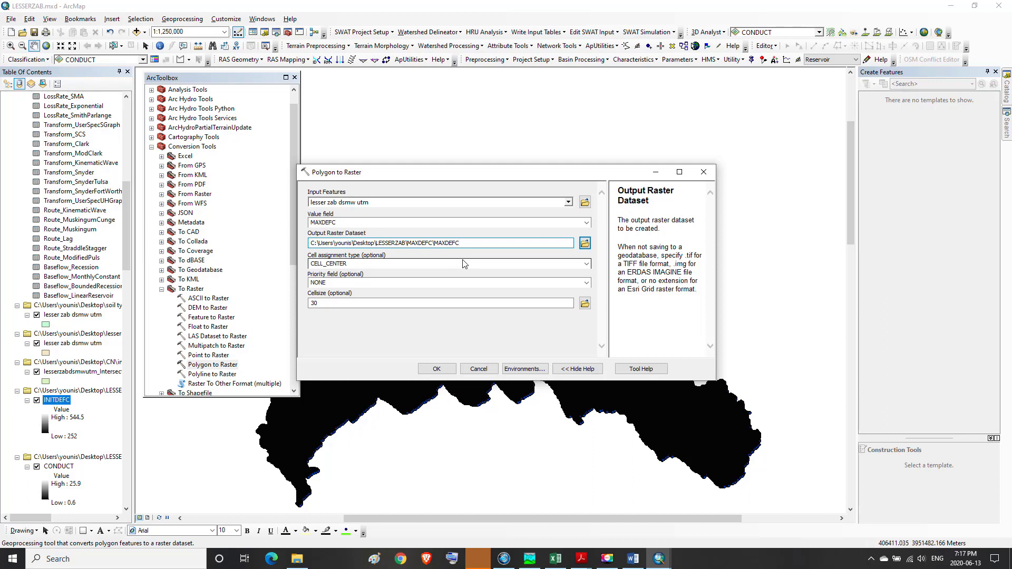
pyautogui.click(440, 369)
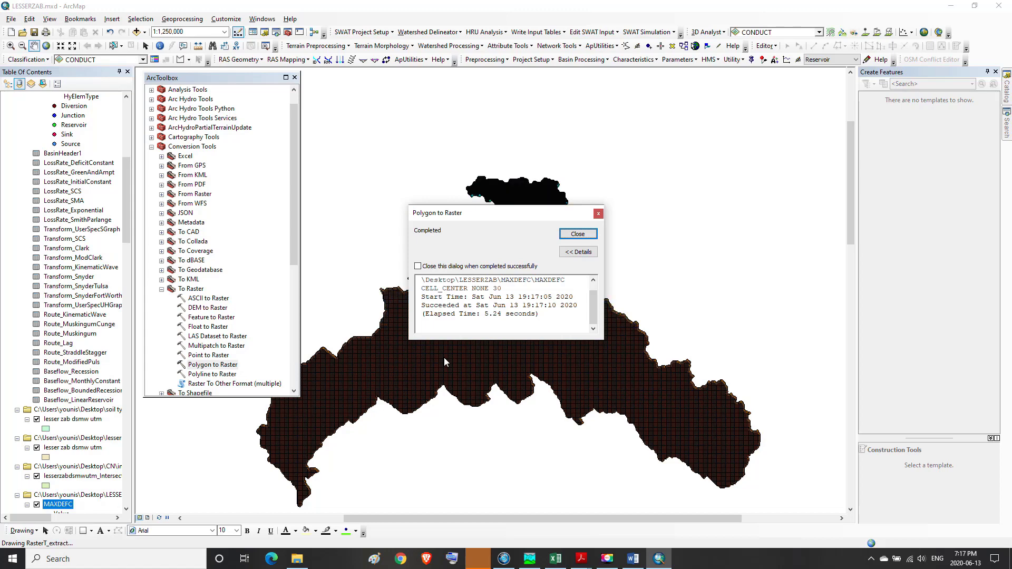
pyautogui.click(578, 235)
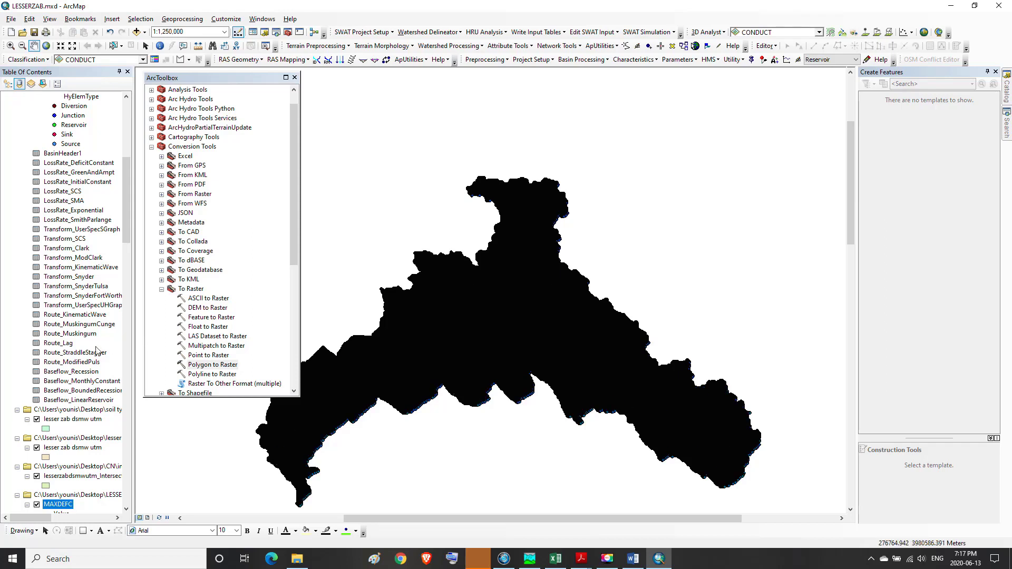
pyautogui.scroll(-3, 66, 356)
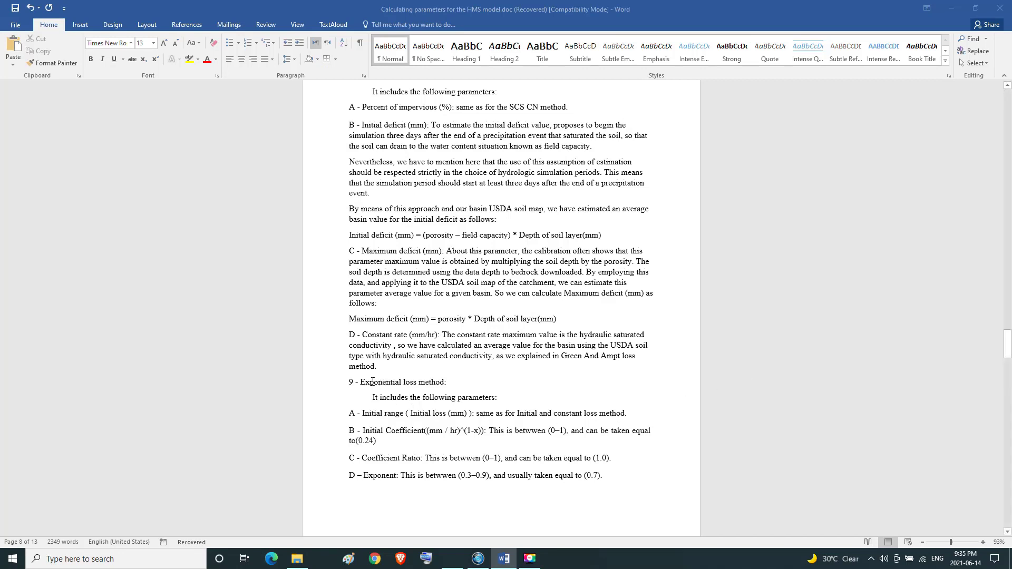
# Read the exponential loss method section in the Word parameter notes, covering initial range, initial coefficient, coefficient ratio and exponent
pyautogui.moveTo(350, 384); pyautogui.dragTo(450, 383)
pyautogui.click(449, 384)
pyautogui.moveTo(373, 398); pyautogui.dragTo(500, 402)
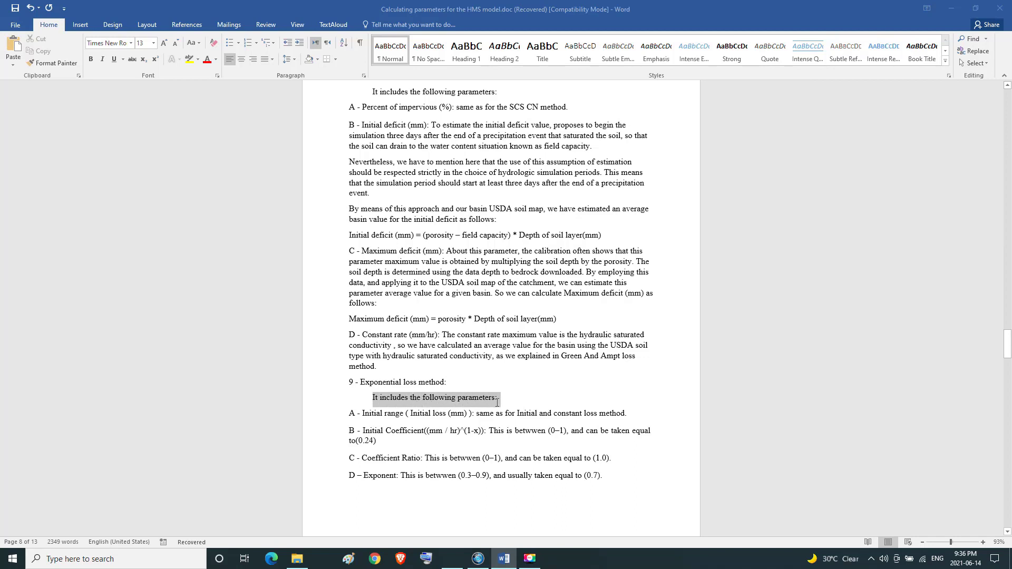
pyautogui.moveTo(351, 417); pyautogui.dragTo(613, 414)
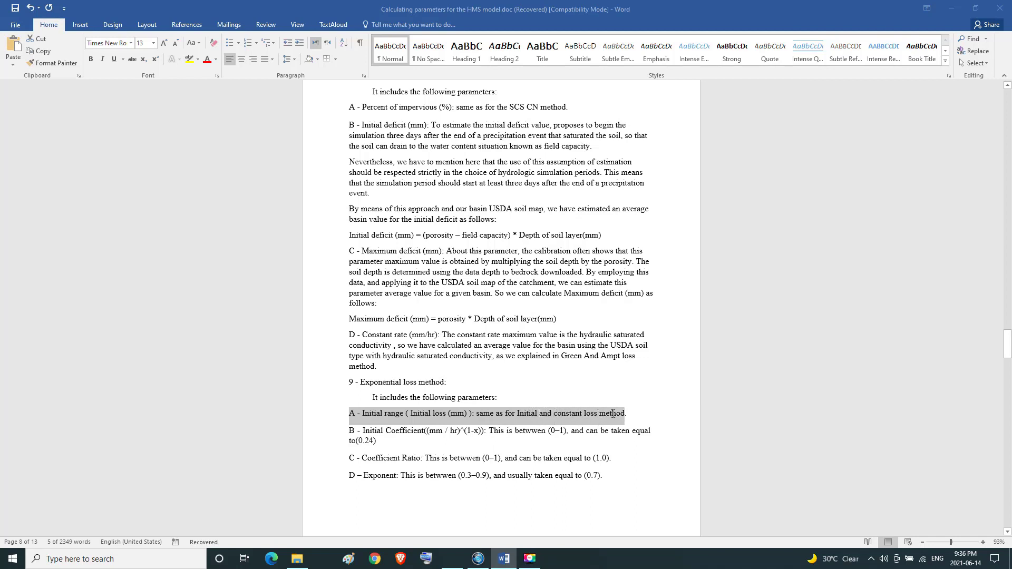
pyautogui.moveTo(349, 431); pyautogui.dragTo(424, 441)
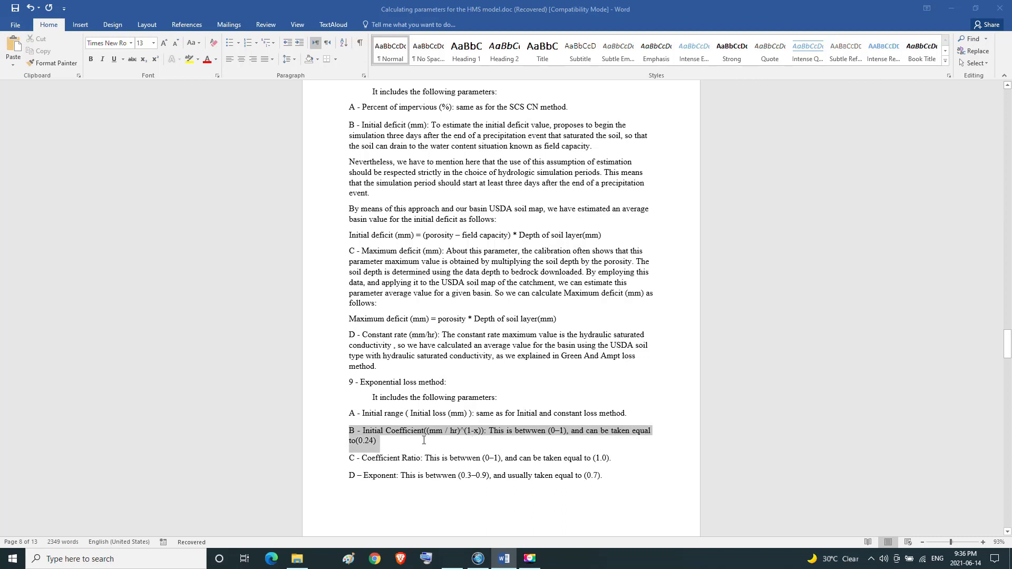
pyautogui.click(393, 443)
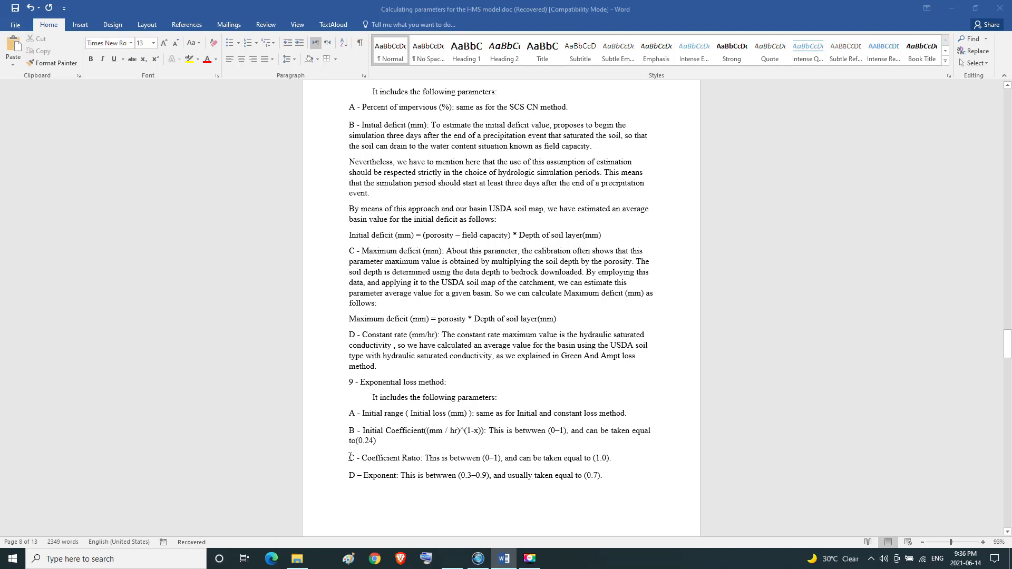
pyautogui.moveTo(349, 459); pyautogui.dragTo(613, 462)
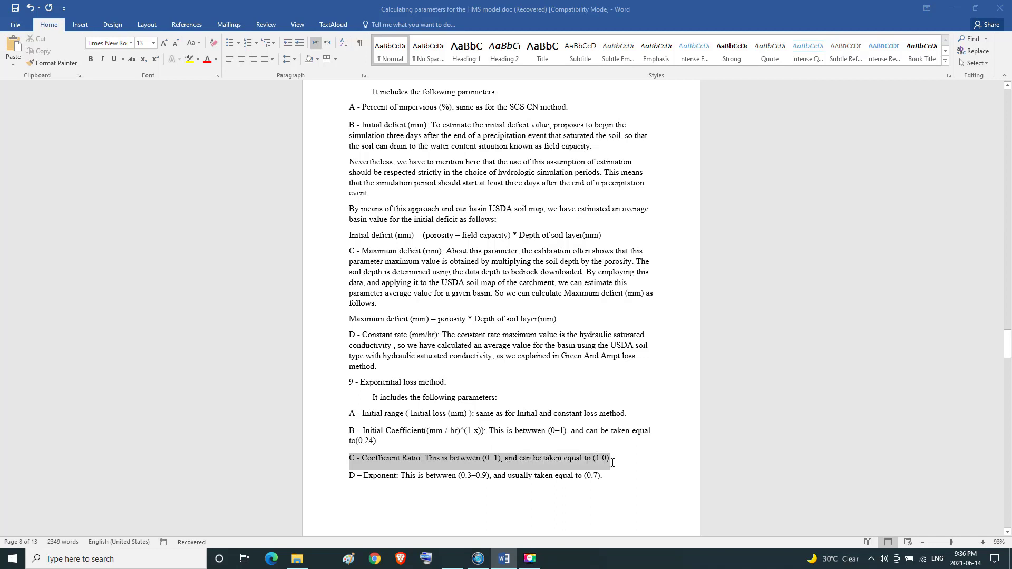
pyautogui.click(612, 462)
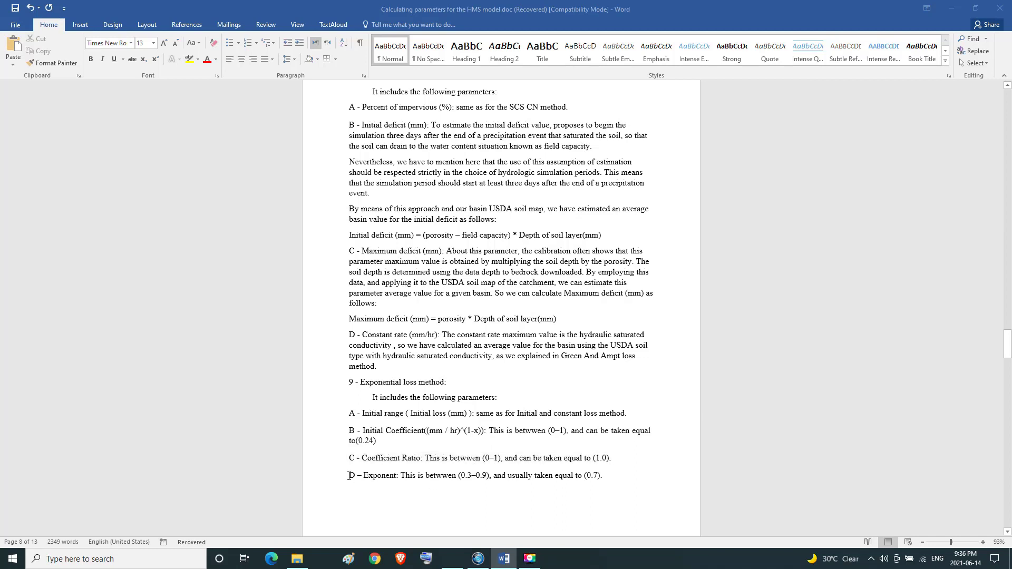
pyautogui.moveTo(350, 476); pyautogui.dragTo(605, 479)
pyautogui.click(606, 479)
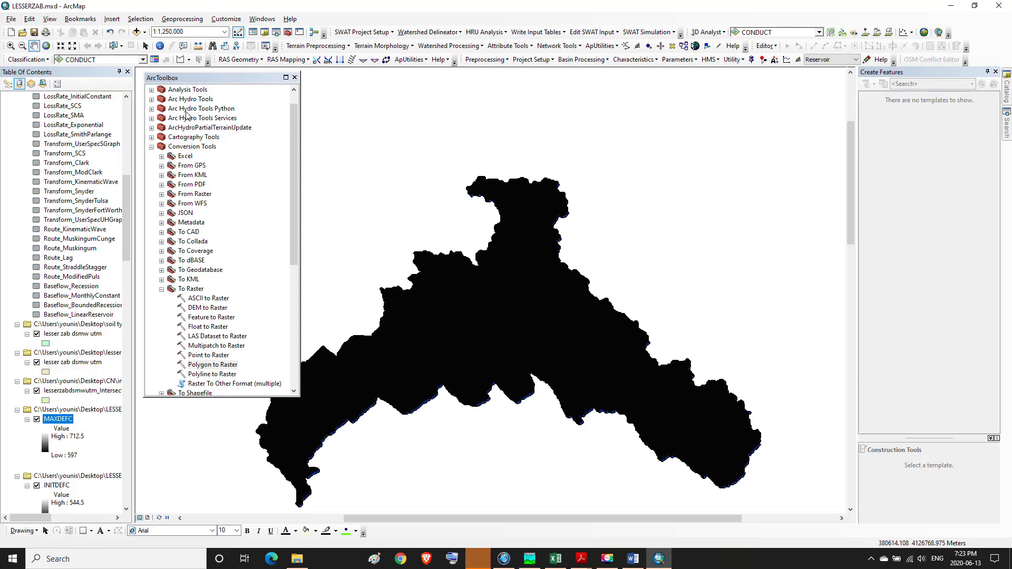
# Close ArcToolbox in ArcMap and save the LESSERZAB map document
pyautogui.click(296, 78)
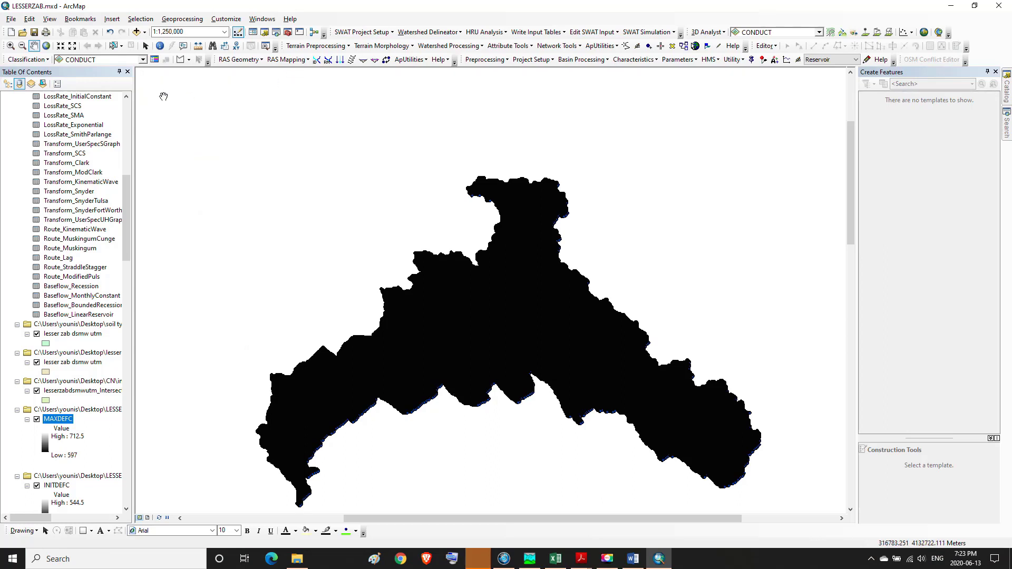
pyautogui.click(35, 32)
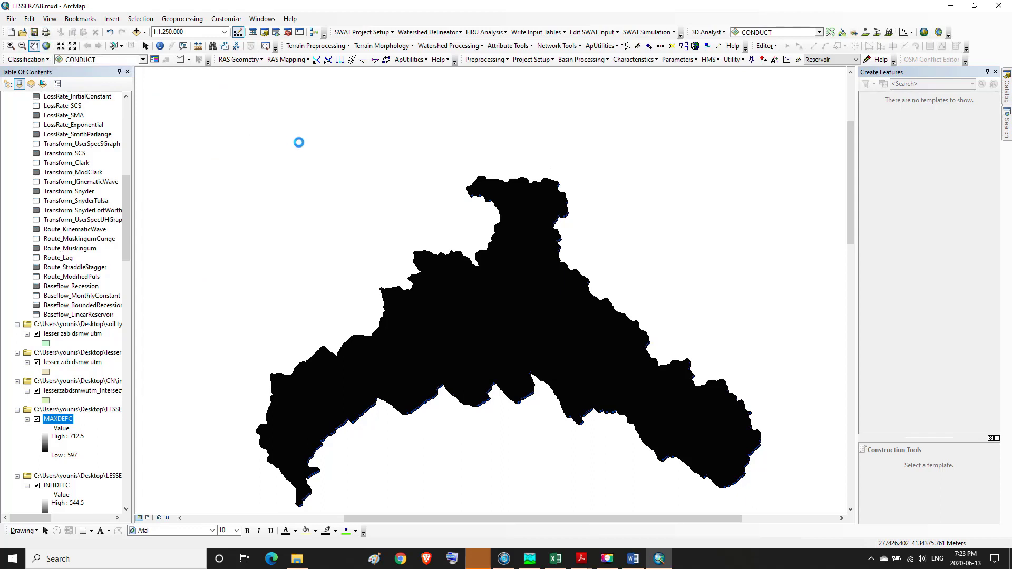